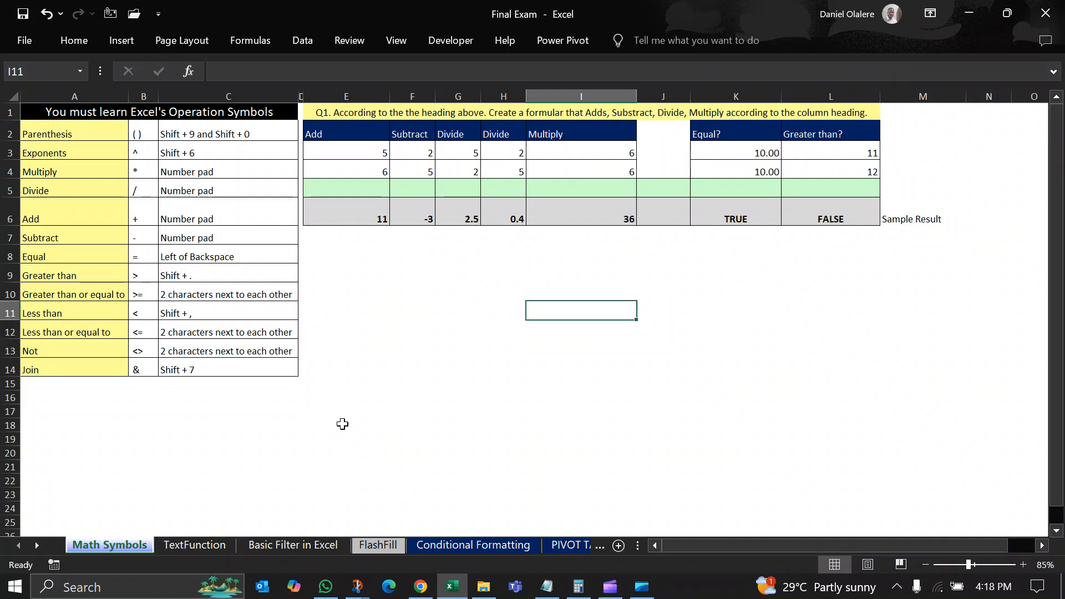
Review the operation symbols table, checking the symbols and keyboard combinations listed for parenthesis and exponents.
{"action": "left_click", "coordinate": [61, 137]}
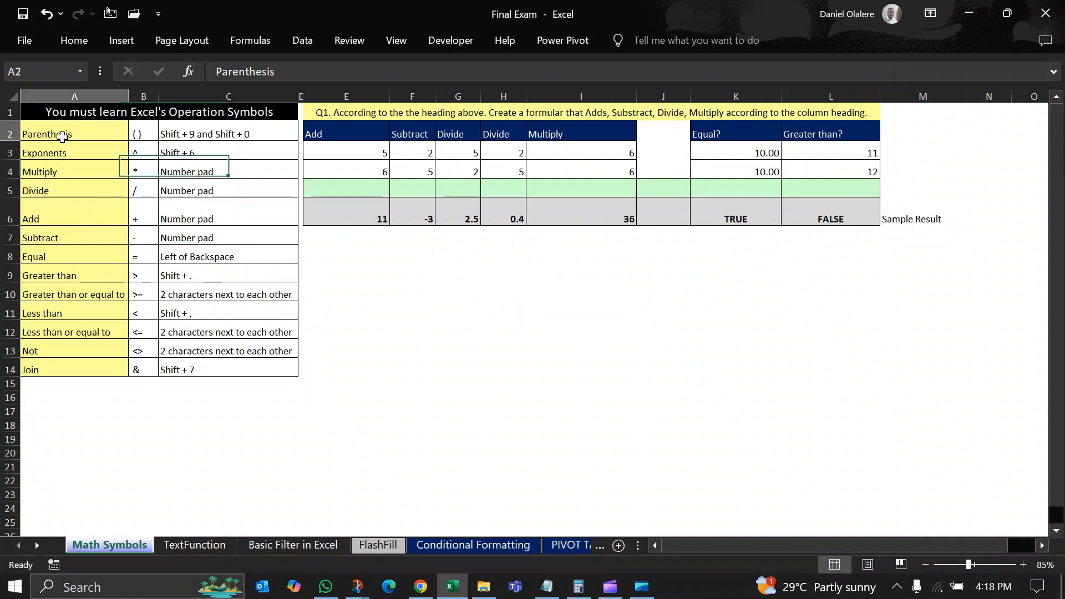
{"action": "left_click_drag", "start_coordinate": [99, 135], "coordinate": [89, 368]}
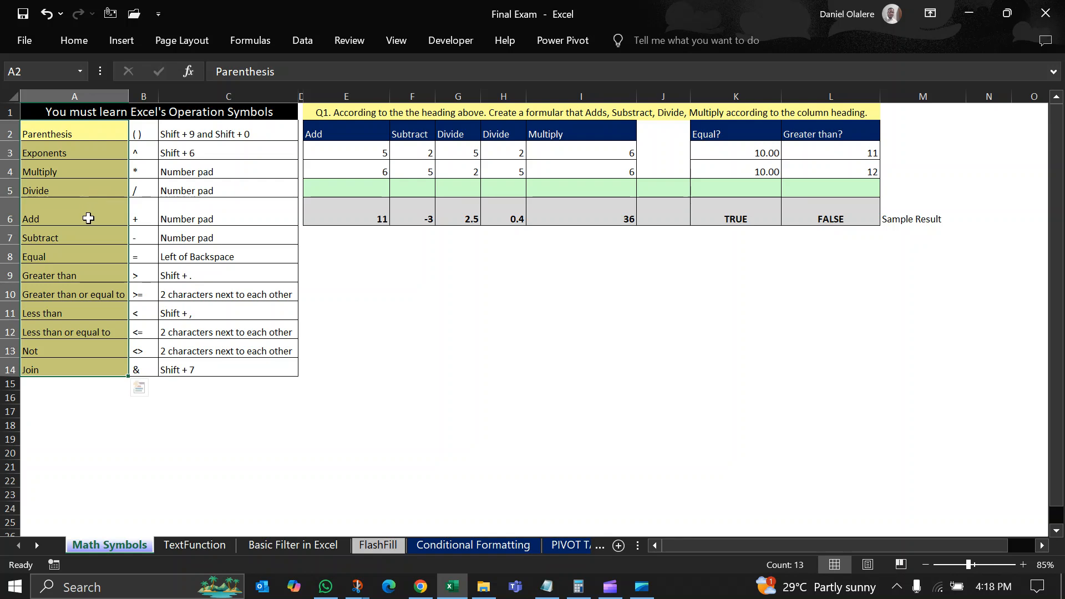
{"action": "left_click", "coordinate": [194, 137]}
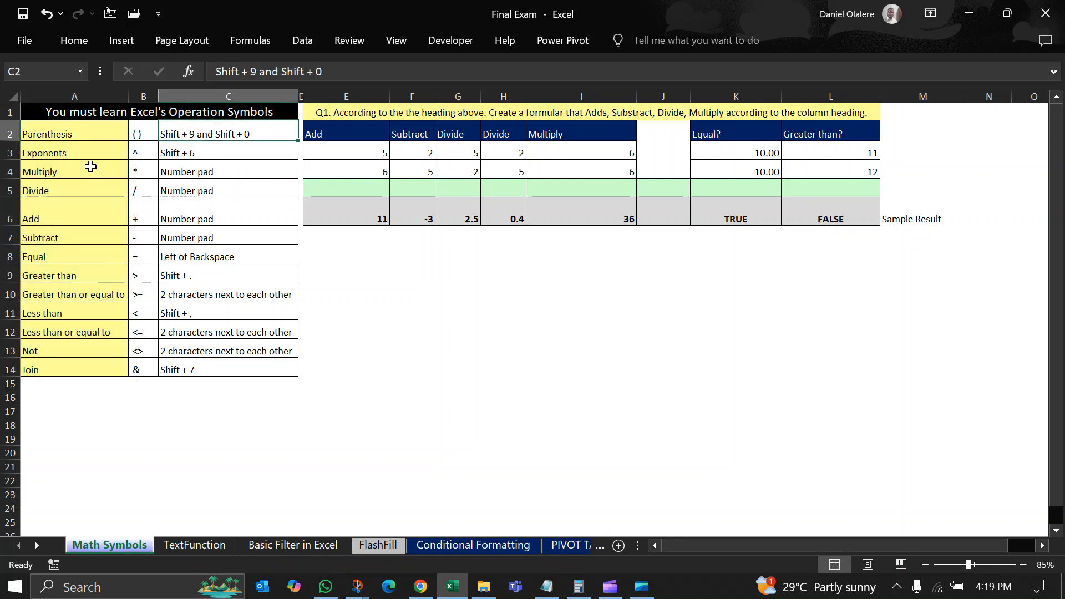
{"action": "left_click", "coordinate": [97, 133]}
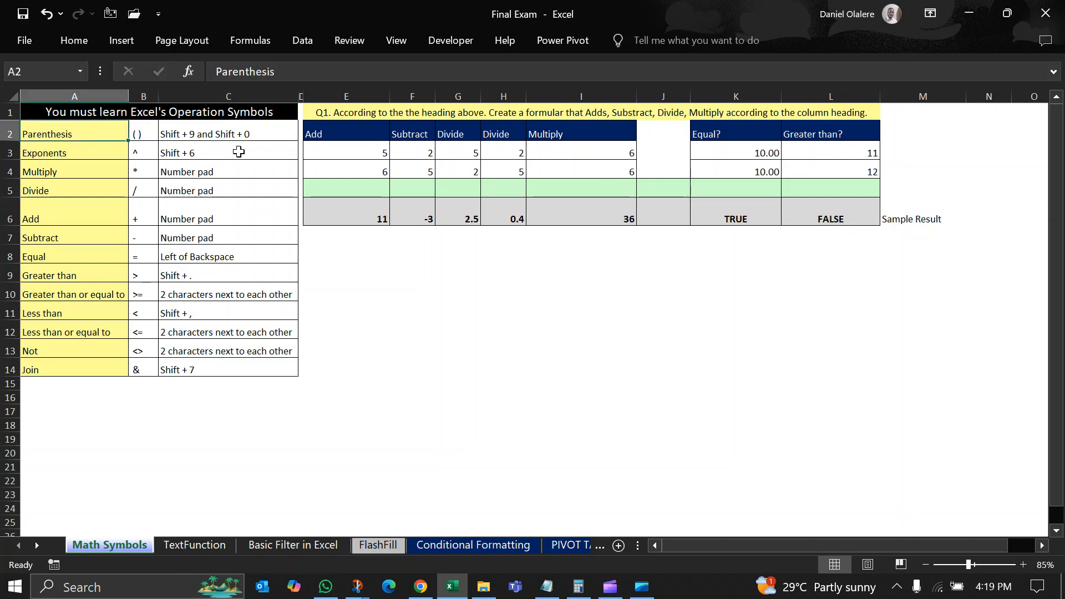
{"action": "left_click", "coordinate": [200, 133]}
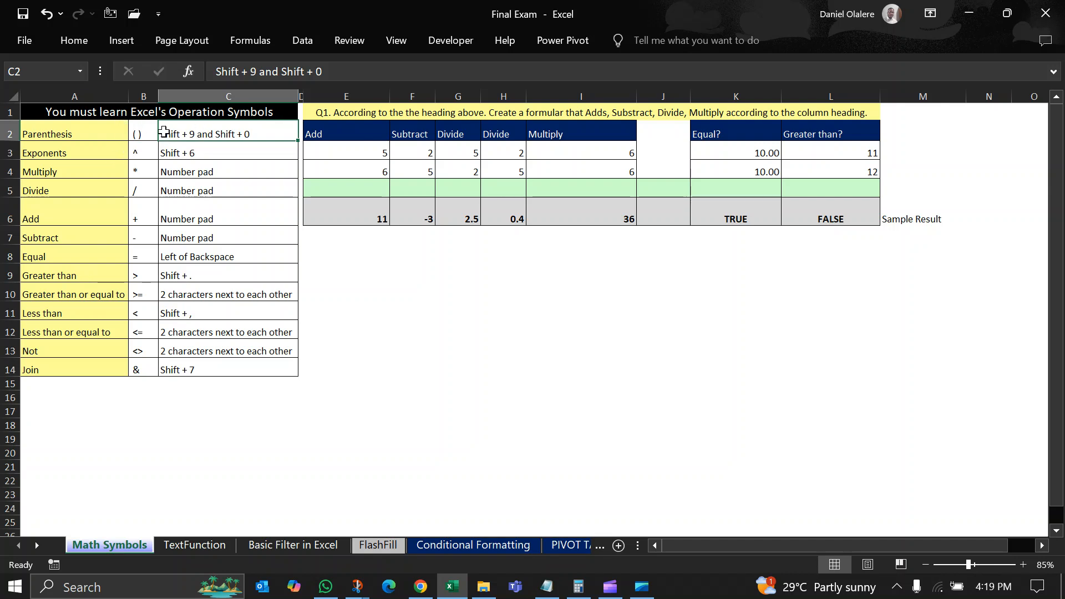
{"action": "left_click", "coordinate": [78, 134]}
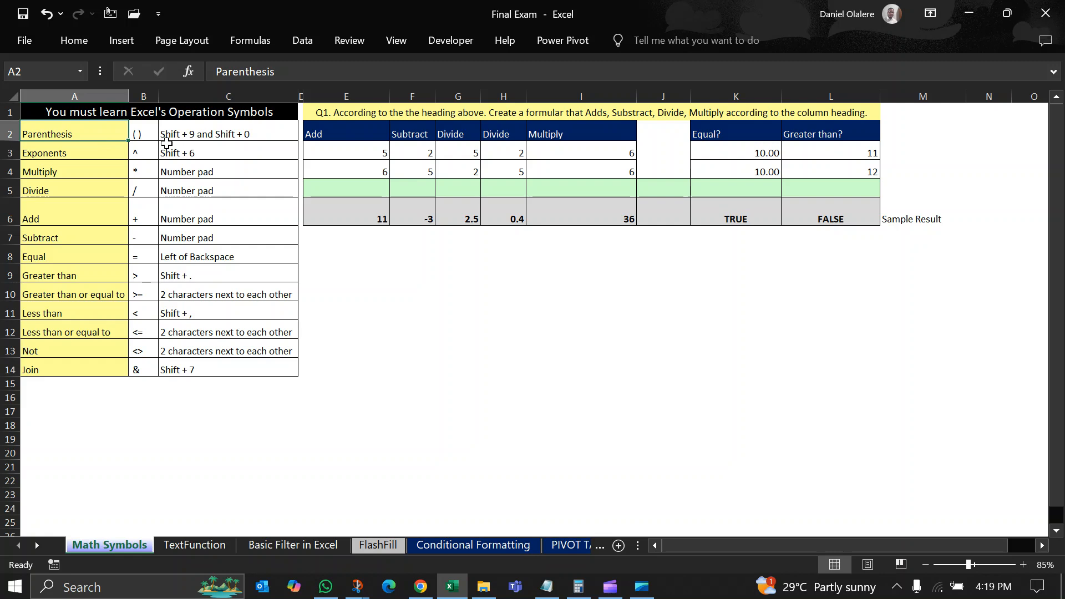
{"action": "left_click", "coordinate": [103, 154]}
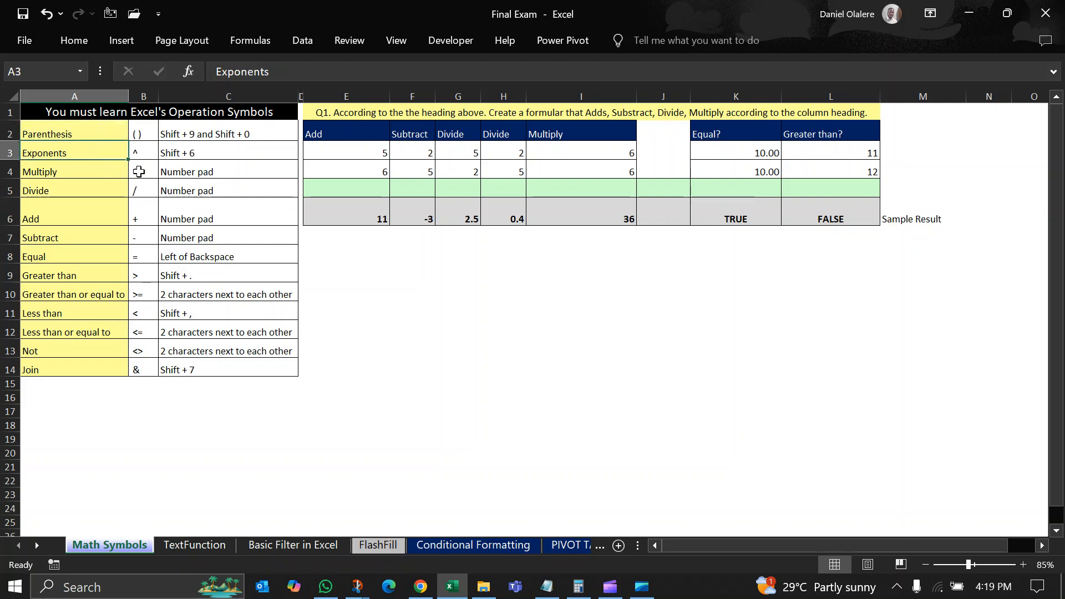
{"action": "left_click", "coordinate": [138, 154]}
{"action": "left_click", "coordinate": [195, 154]}
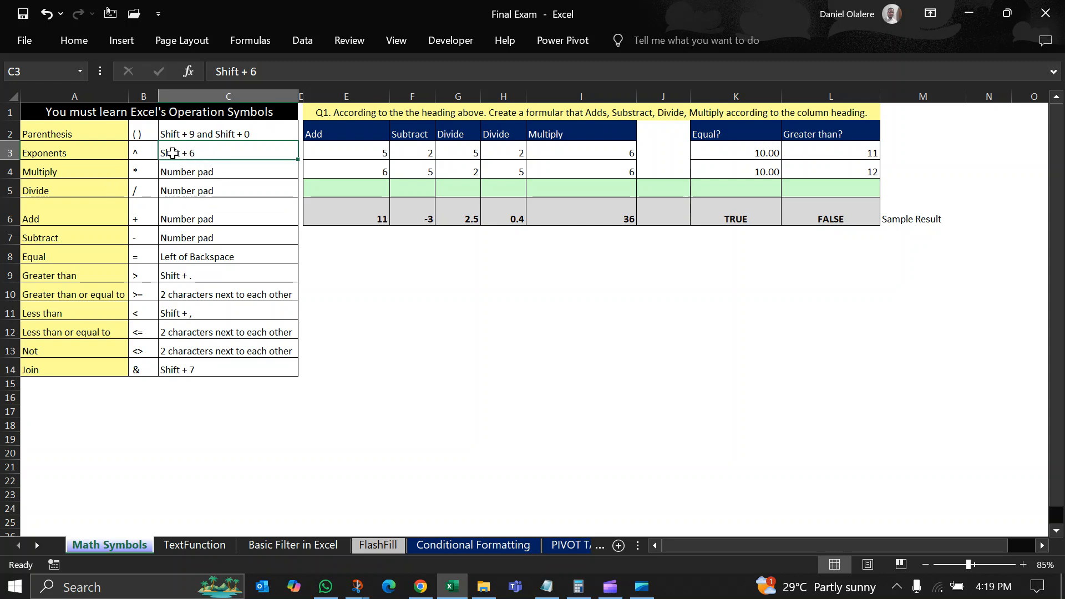
Review the multiply, divide, add and subtract rows of the symbols table and their number pad notes.
{"action": "left_click", "coordinate": [71, 167]}
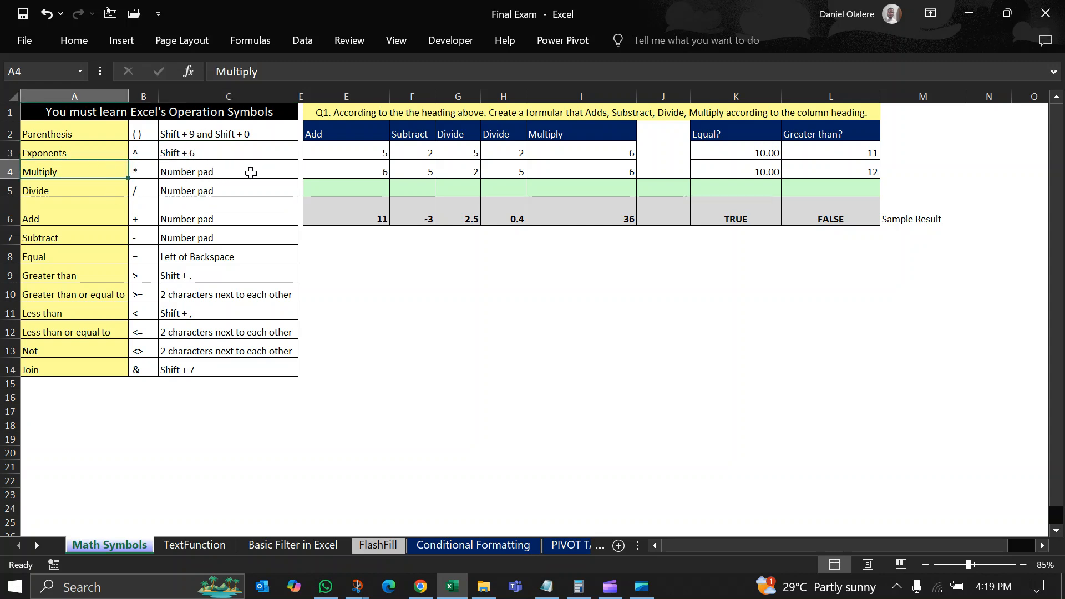
{"action": "left_click", "coordinate": [54, 191]}
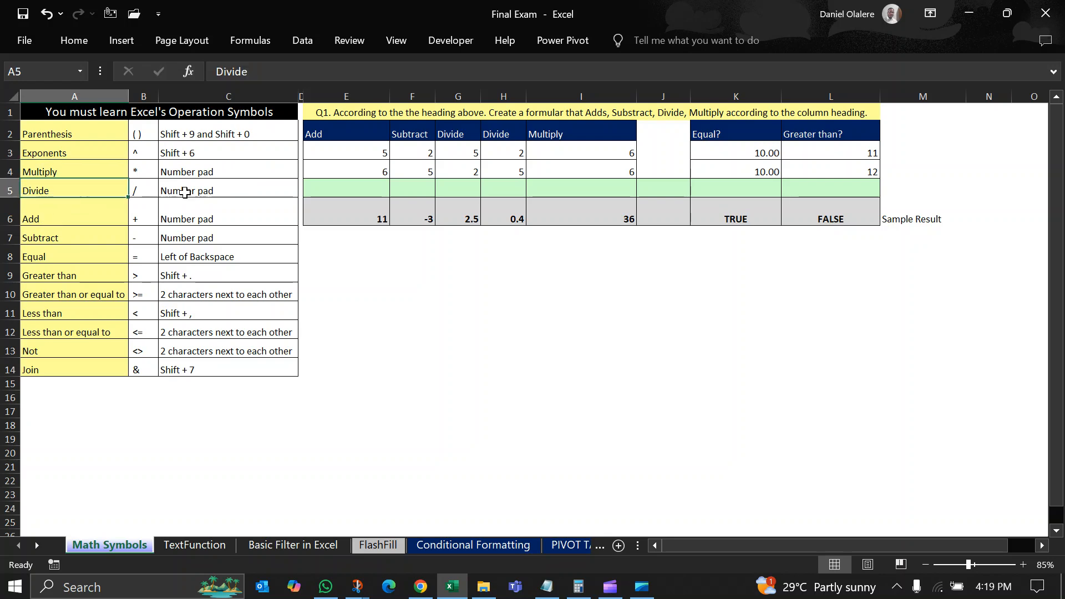
{"action": "left_click", "coordinate": [198, 190]}
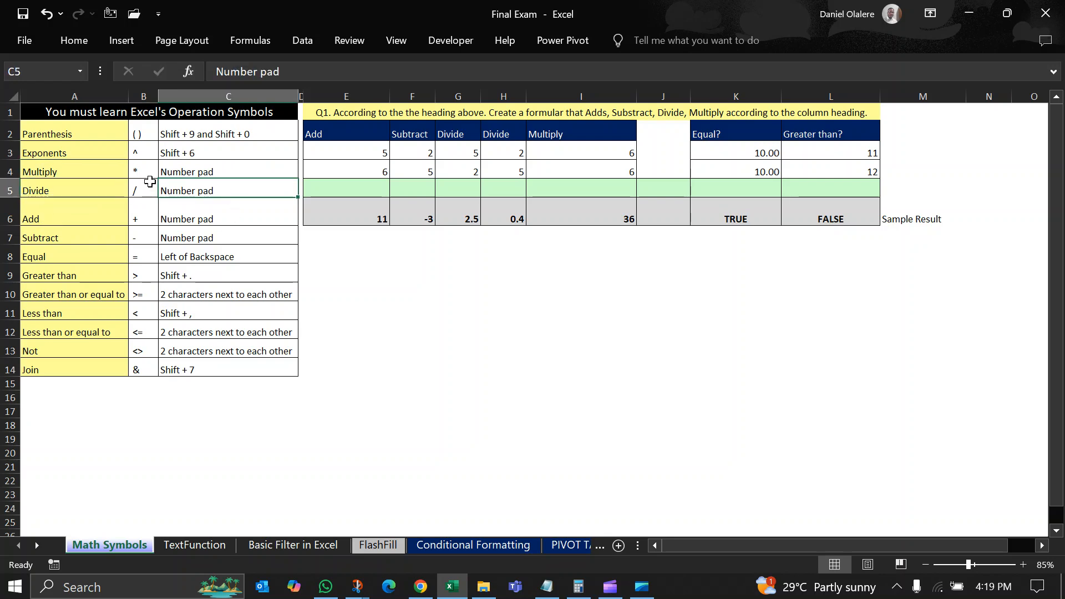
{"action": "left_click", "coordinate": [62, 224]}
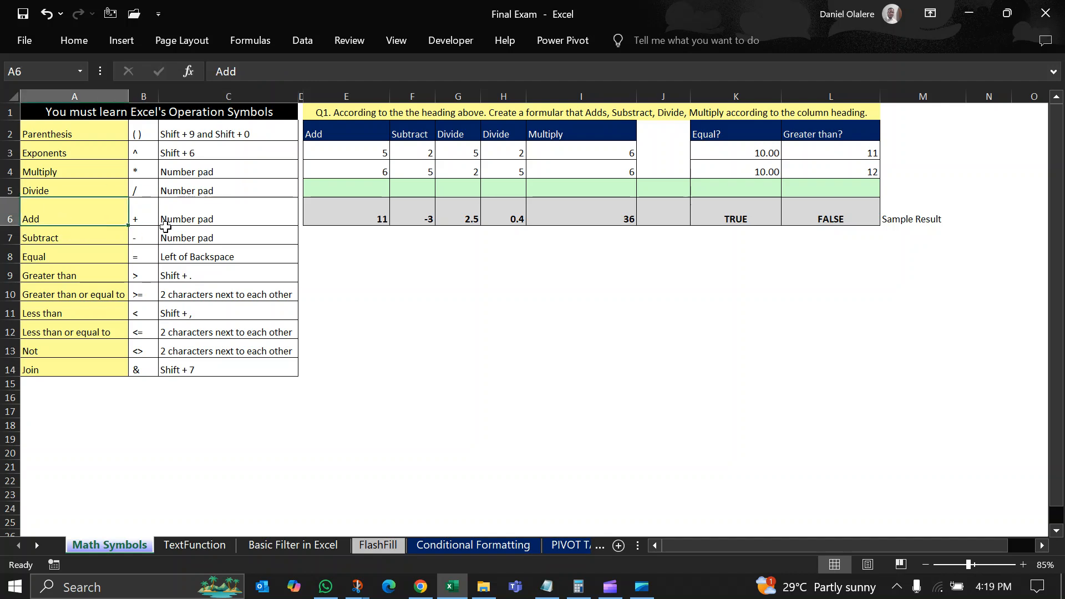
{"action": "left_click", "coordinate": [66, 244]}
{"action": "left_click_drag", "start_coordinate": [204, 238], "coordinate": [206, 172]}
Review the table's equal, greater than, greater than or equal to, and join symbols and how each is entered.
{"action": "left_click", "coordinate": [52, 254]}
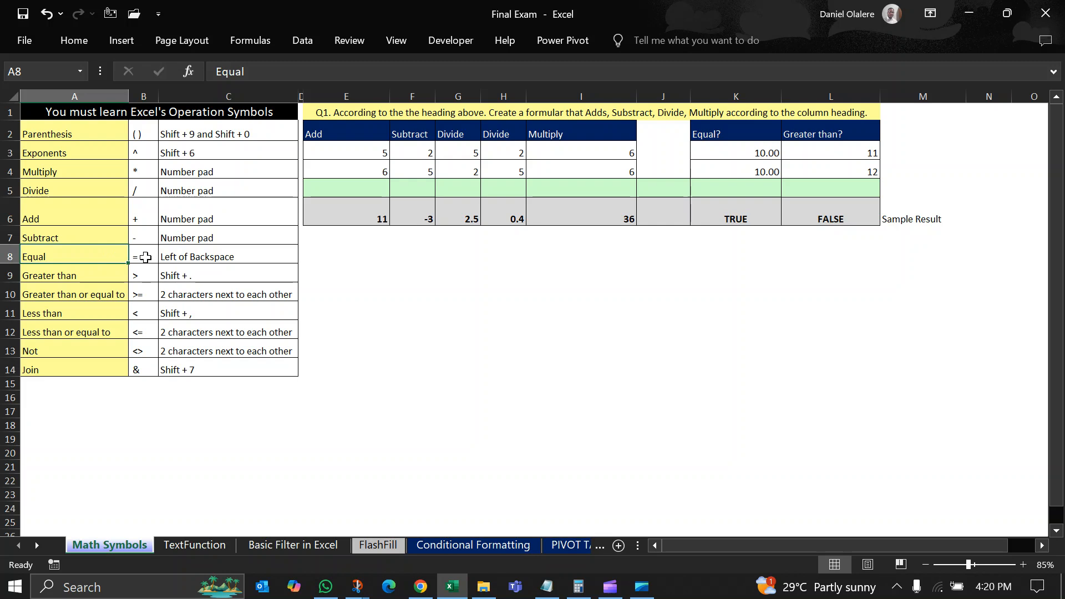
{"action": "left_click", "coordinate": [72, 271]}
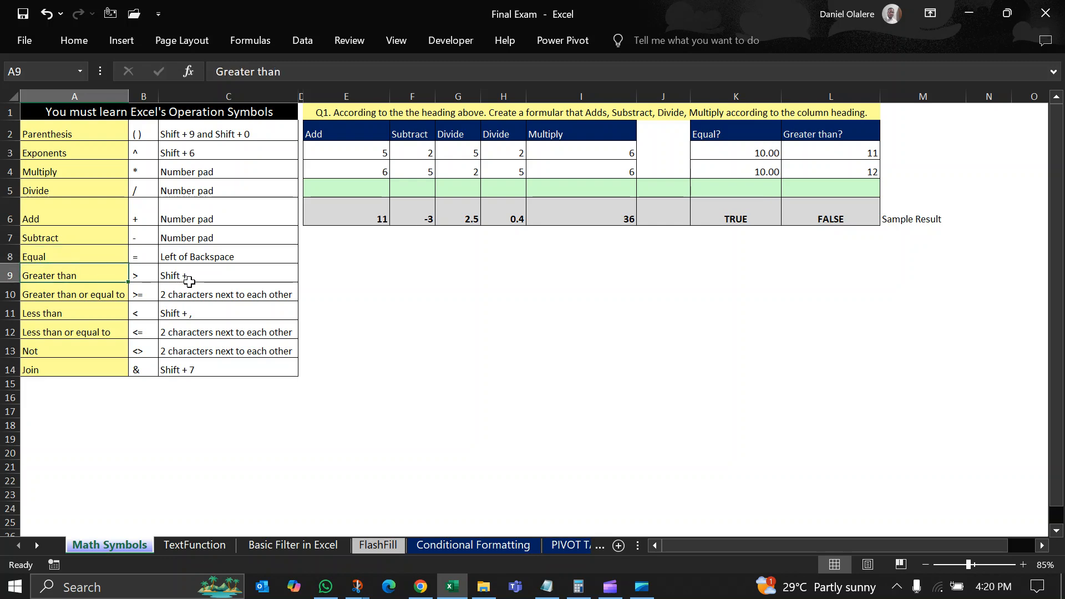
{"action": "left_click", "coordinate": [151, 276]}
{"action": "left_click", "coordinate": [197, 274]}
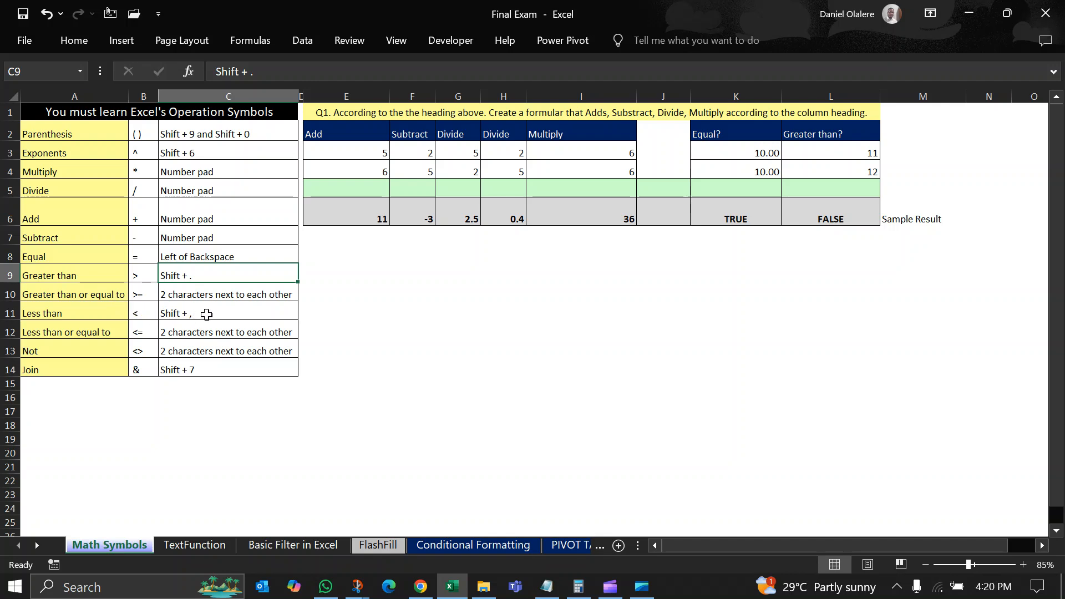
{"action": "left_click", "coordinate": [191, 294]}
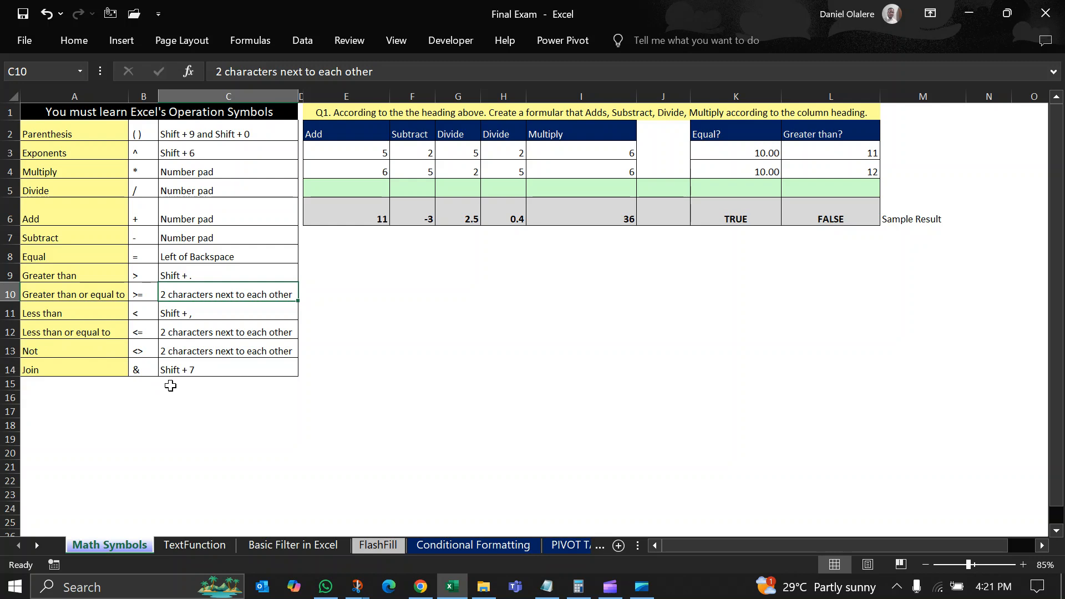
{"action": "left_click", "coordinate": [81, 372]}
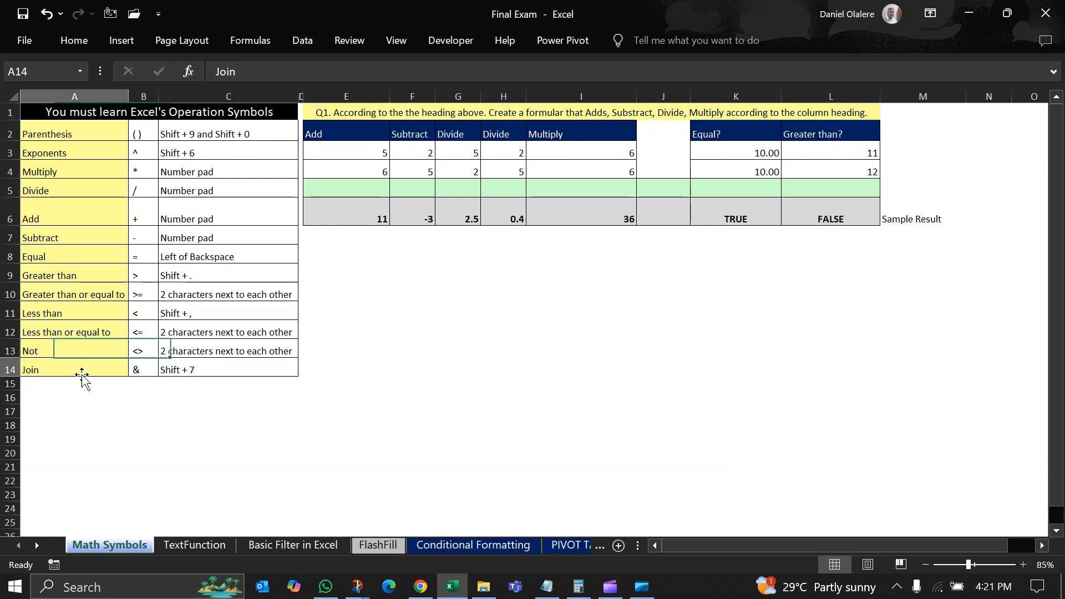
{"action": "left_click", "coordinate": [143, 369]}
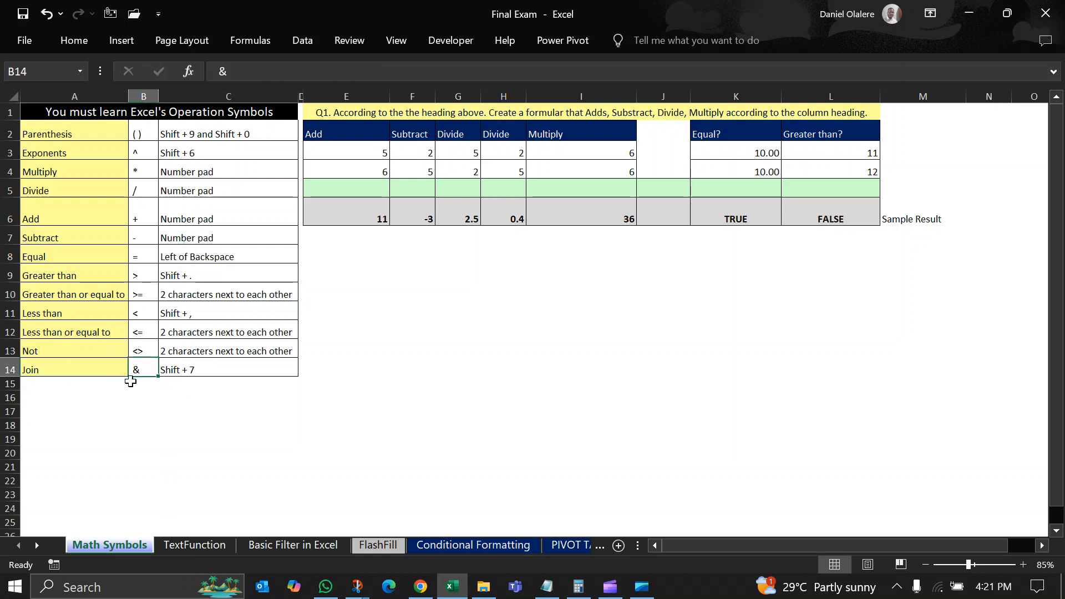
{"action": "left_click", "coordinate": [185, 372]}
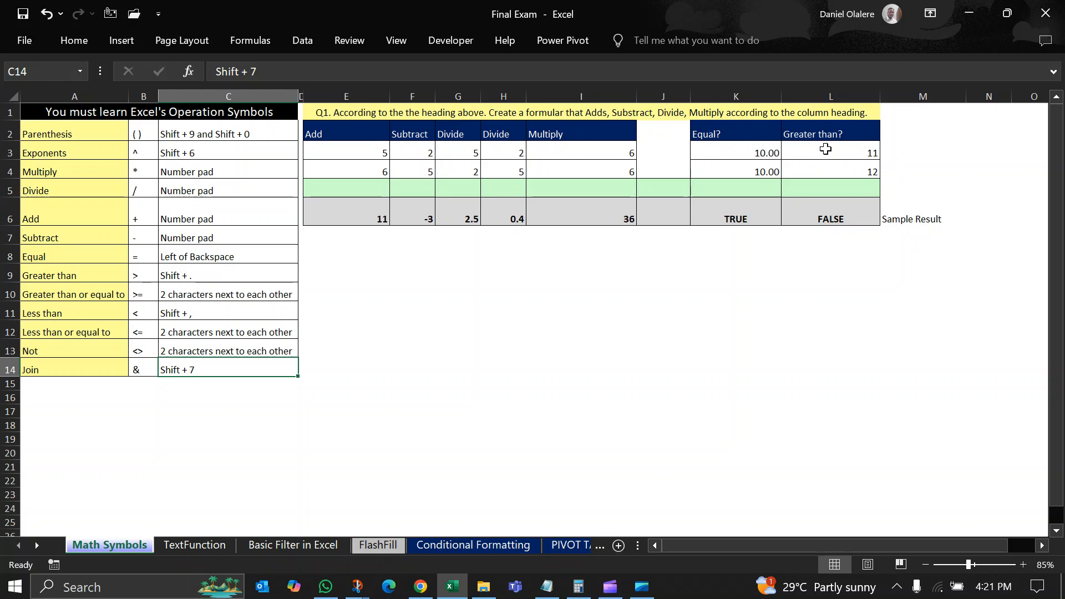
Examine the Q1 instruction, the sheet's columns and rows, and the Add column's heading, numbers and empty answer cell.
{"action": "left_click", "coordinate": [850, 116]}
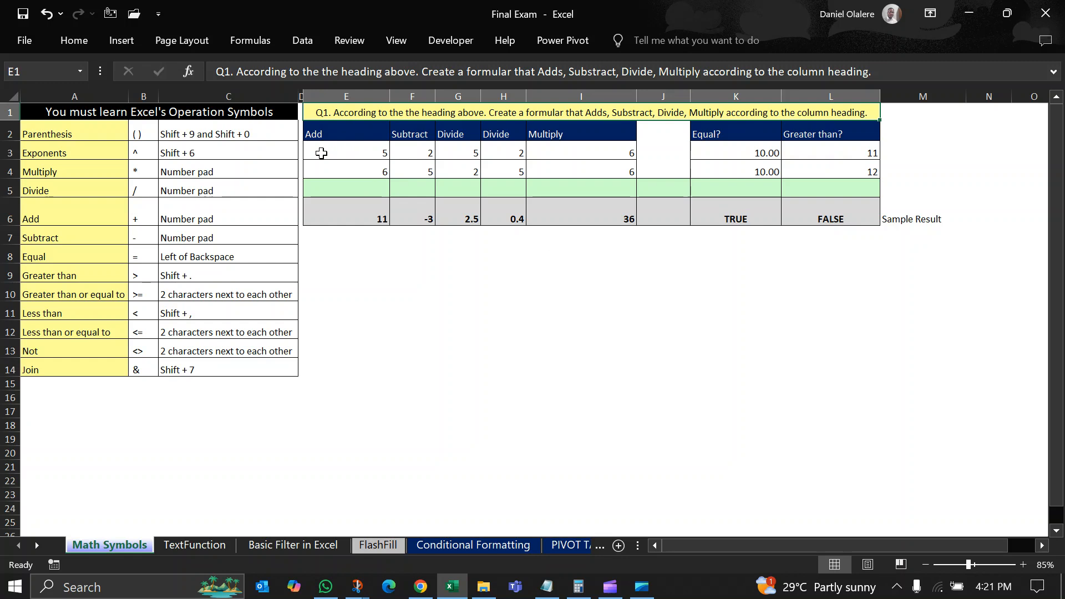
{"action": "left_click_drag", "start_coordinate": [352, 97], "coordinate": [404, 451]}
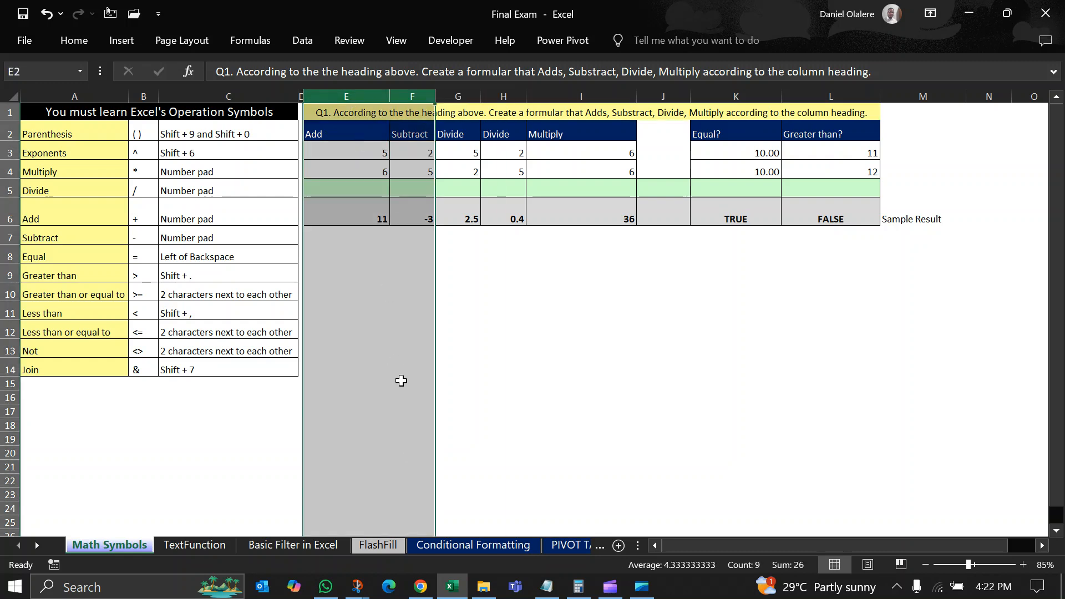
{"action": "left_click_drag", "start_coordinate": [10, 391], "coordinate": [436, 392]}
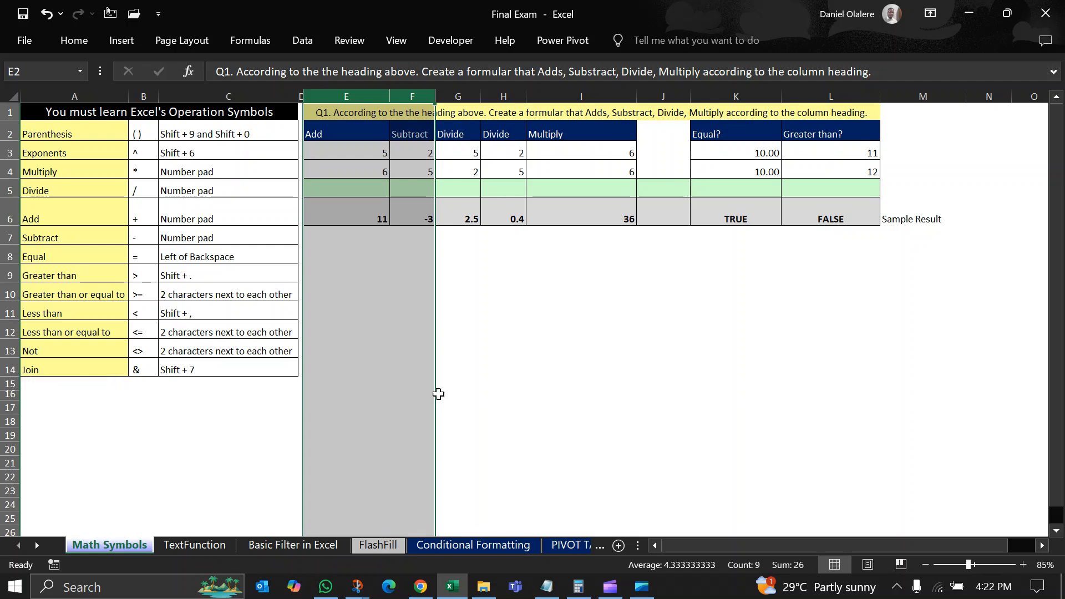
{"action": "left_click", "coordinate": [398, 380]}
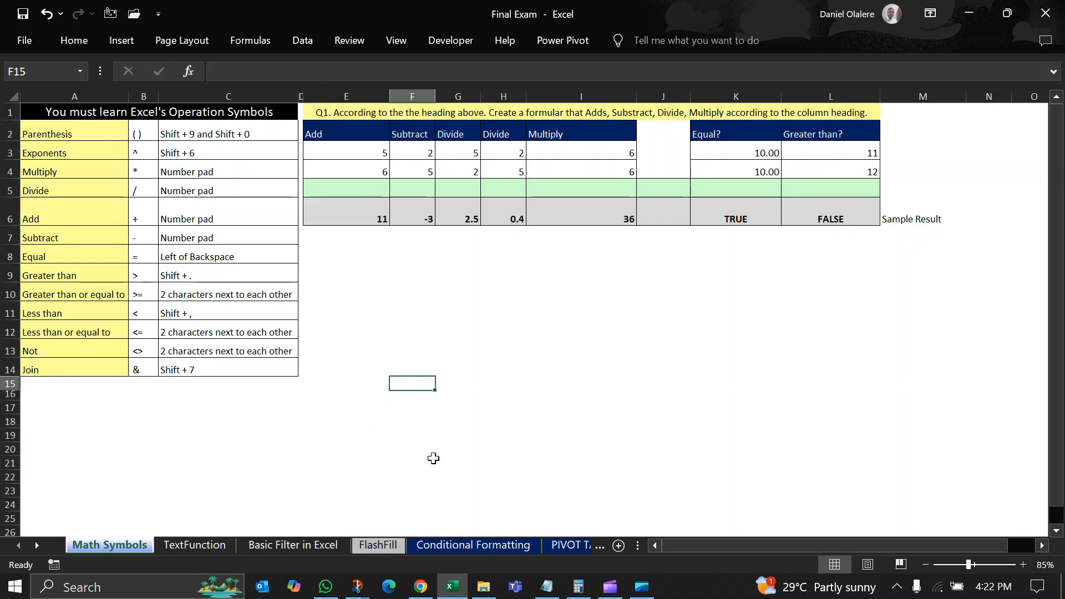
{"action": "left_click", "coordinate": [438, 311]}
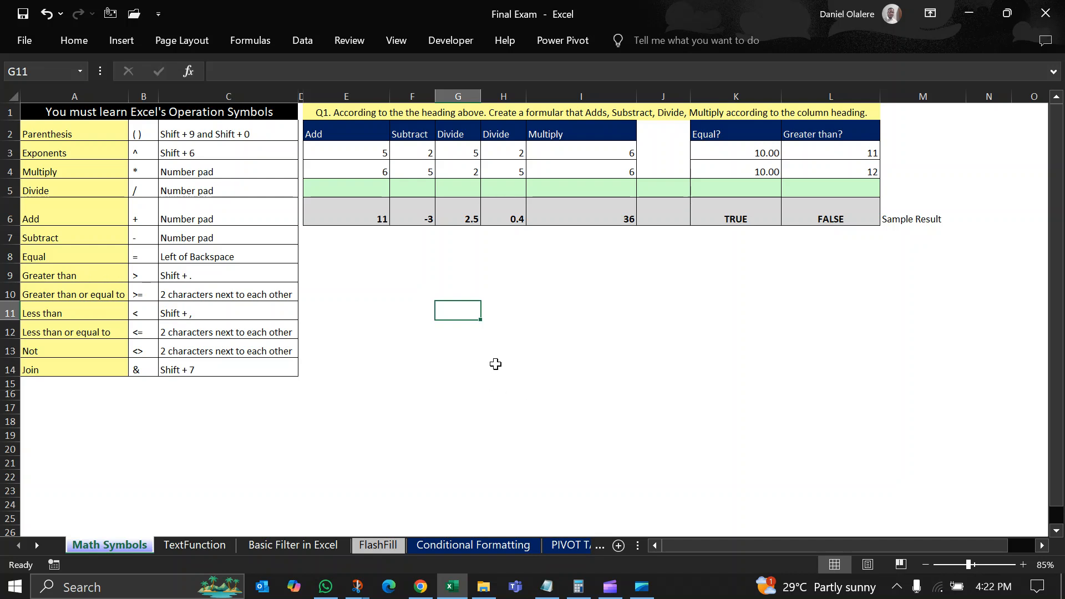
{"action": "left_click_drag", "start_coordinate": [373, 138], "coordinate": [385, 178]}
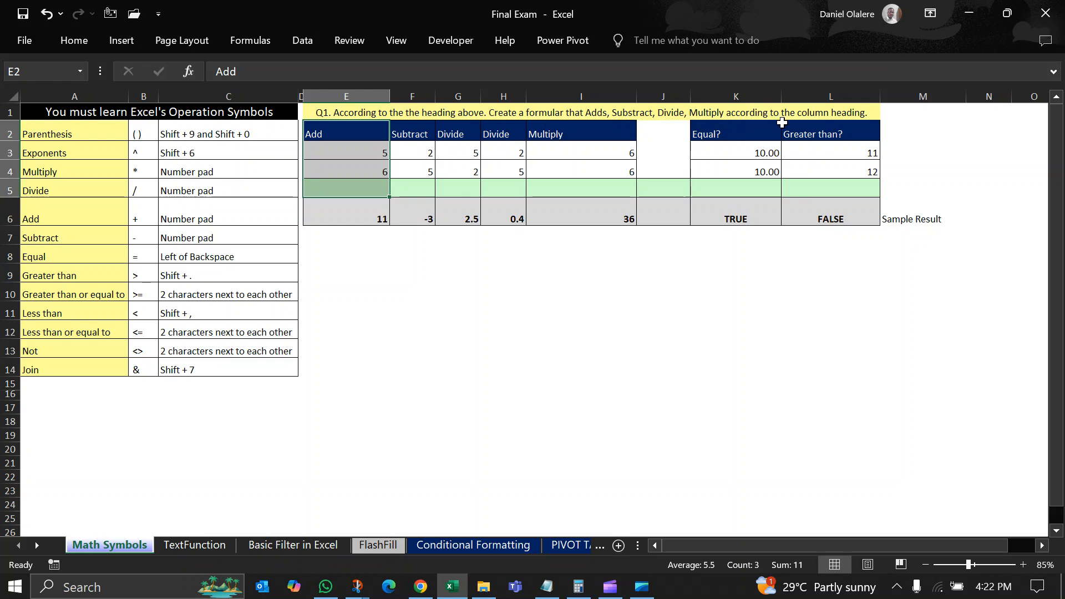
{"action": "left_click", "coordinate": [836, 109]}
{"action": "left_click", "coordinate": [384, 152]}
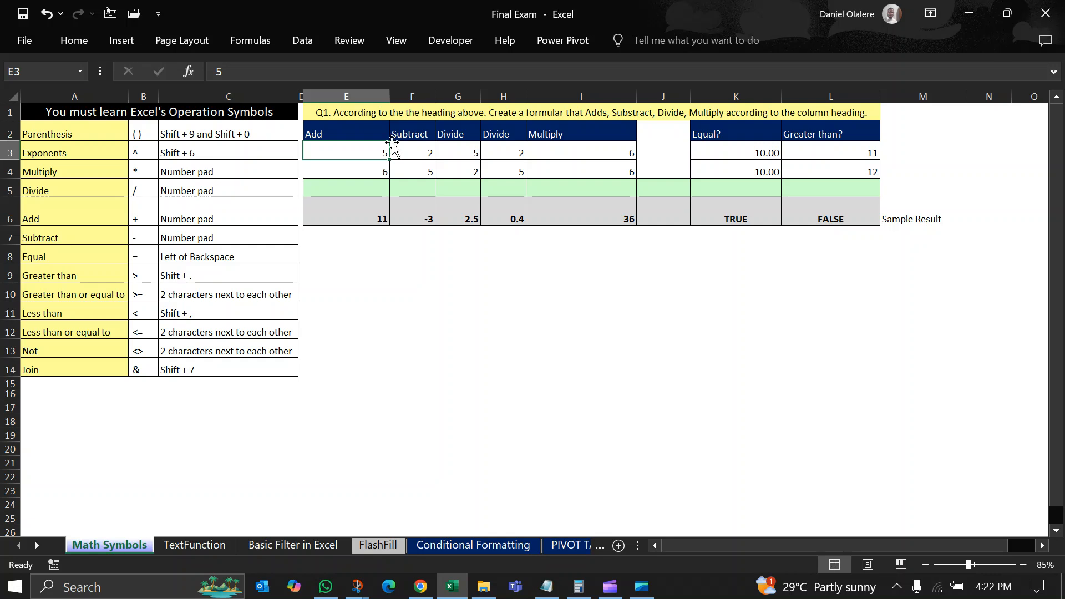
{"action": "left_click", "coordinate": [367, 189]}
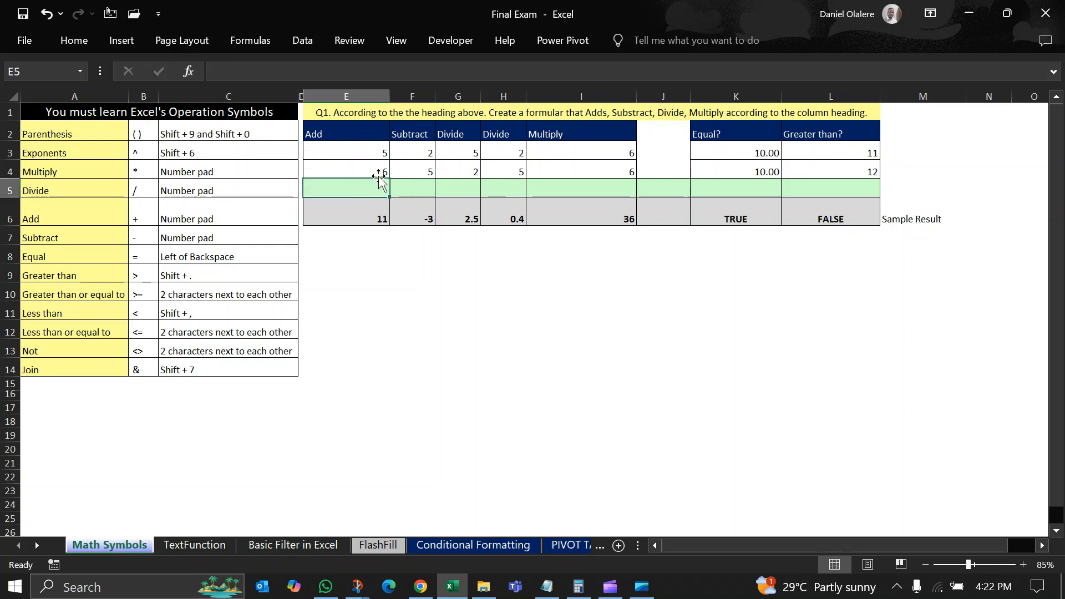
{"action": "left_click_drag", "start_coordinate": [363, 153], "coordinate": [363, 169]}
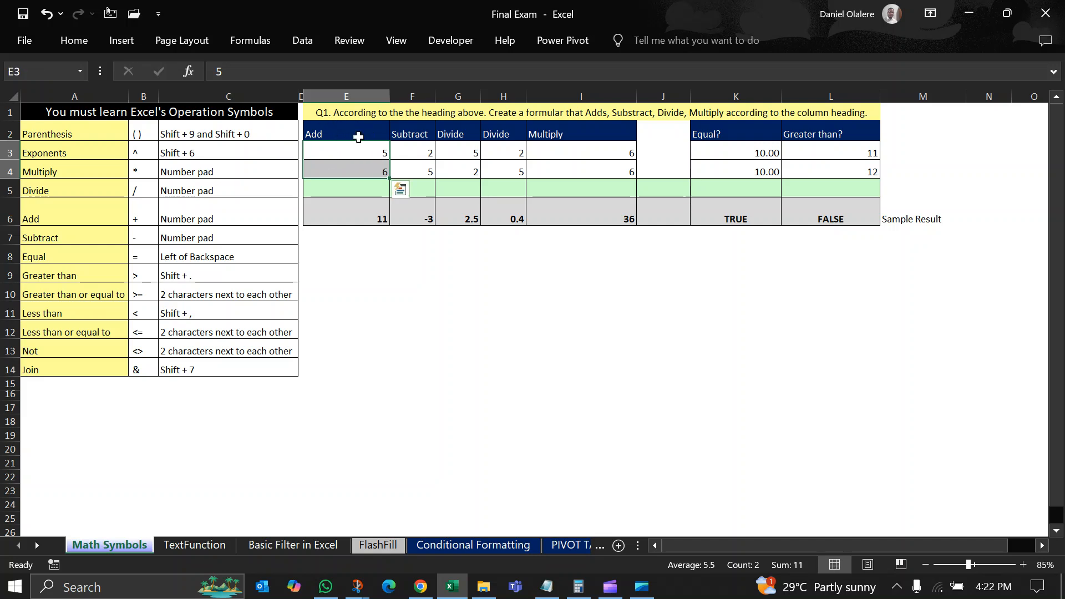
Enter the formula =E3+E4 in cell E5 under Add and check it against the sample result row.
{"action": "left_click", "coordinate": [365, 194]}
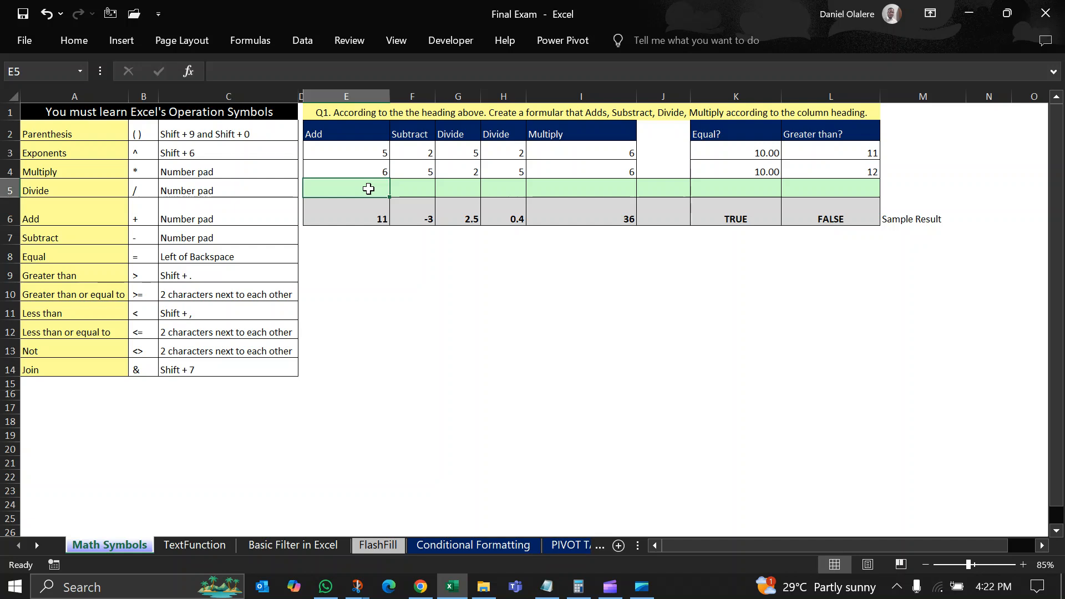
{"action": "type", "text": "="}
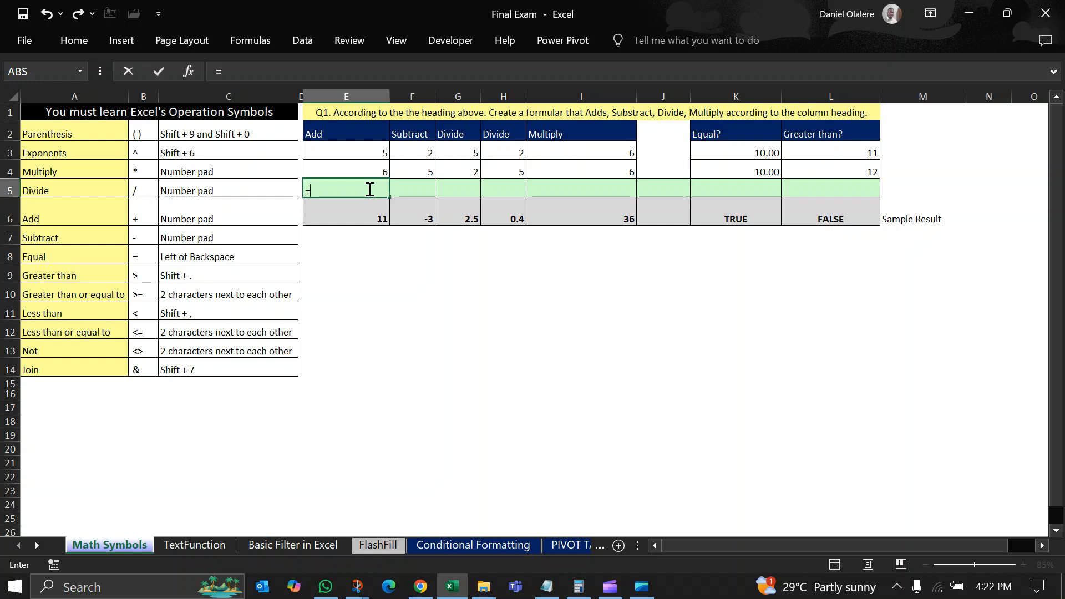
{"action": "left_click", "coordinate": [368, 153]}
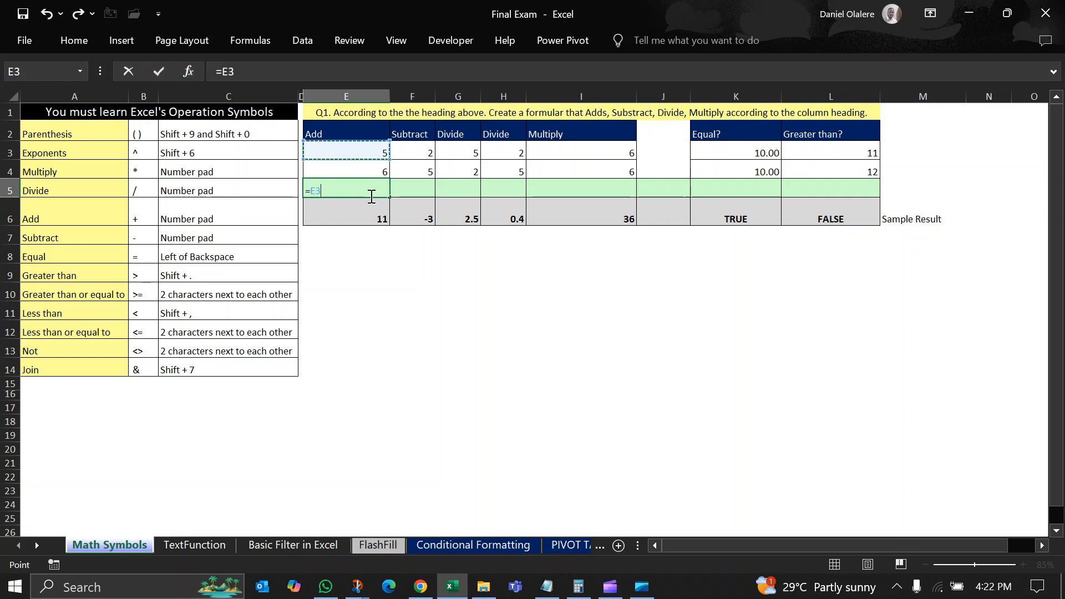
{"action": "type", "text": "+"}
{"action": "left_click", "coordinate": [366, 169]}
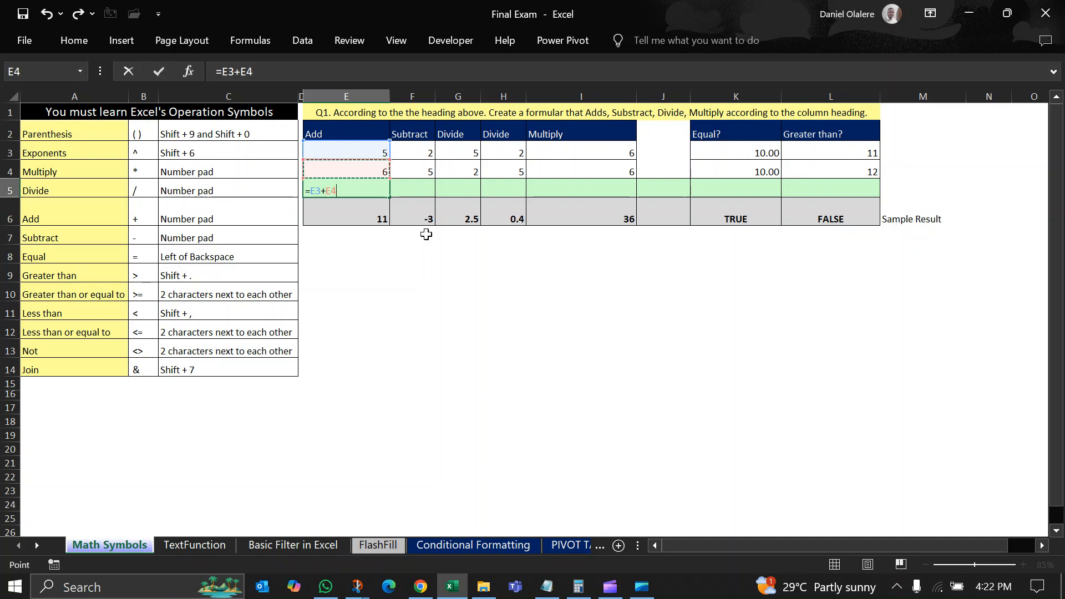
{"action": "key", "text": "Return"}
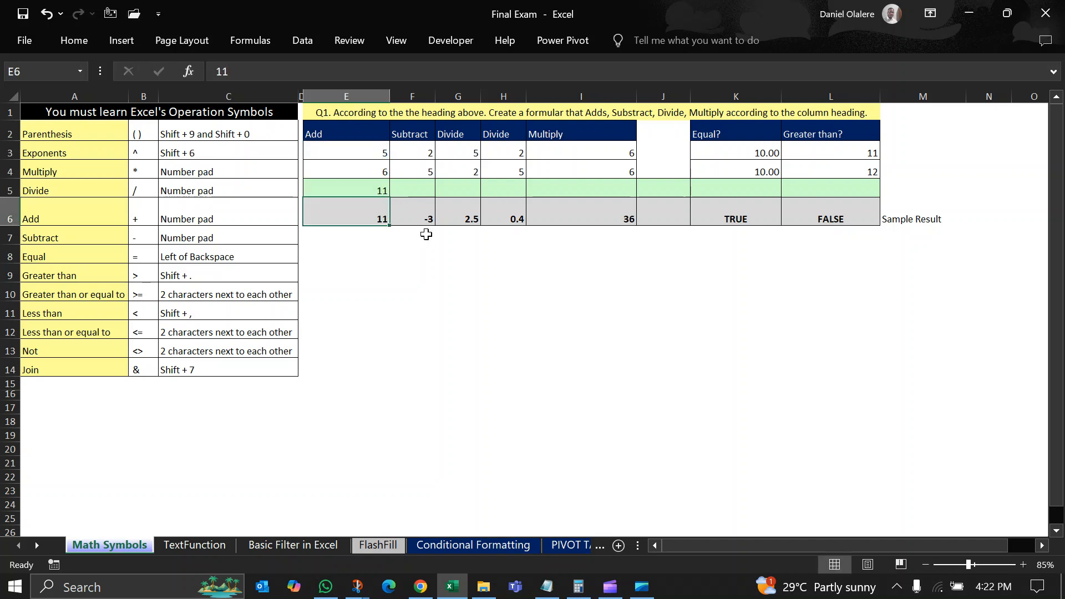
{"action": "left_click_drag", "start_coordinate": [372, 221], "coordinate": [937, 219]}
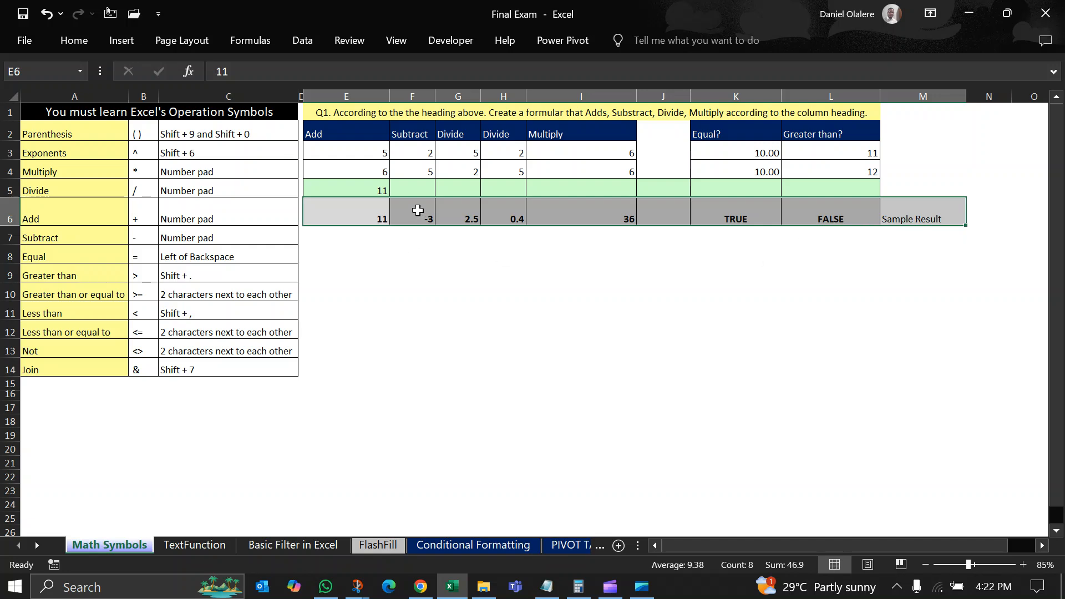
Enter the formula =F3-F4 in cell F5 under Subtract and compare it with the sample result row.
{"action": "left_click", "coordinate": [414, 190]}
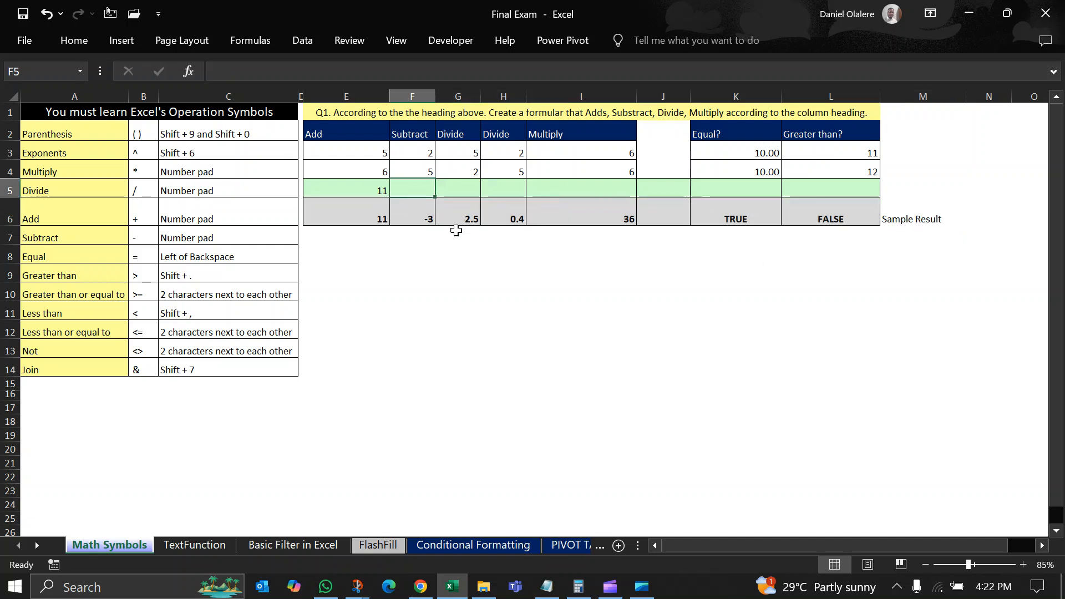
{"action": "type", "text": "="}
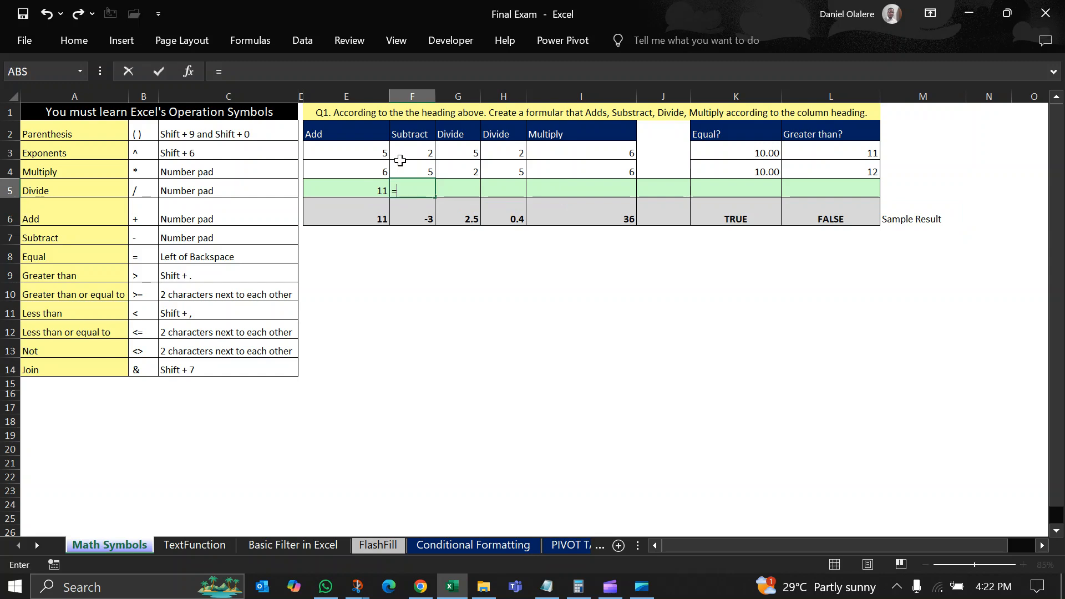
{"action": "left_click", "coordinate": [427, 159]}
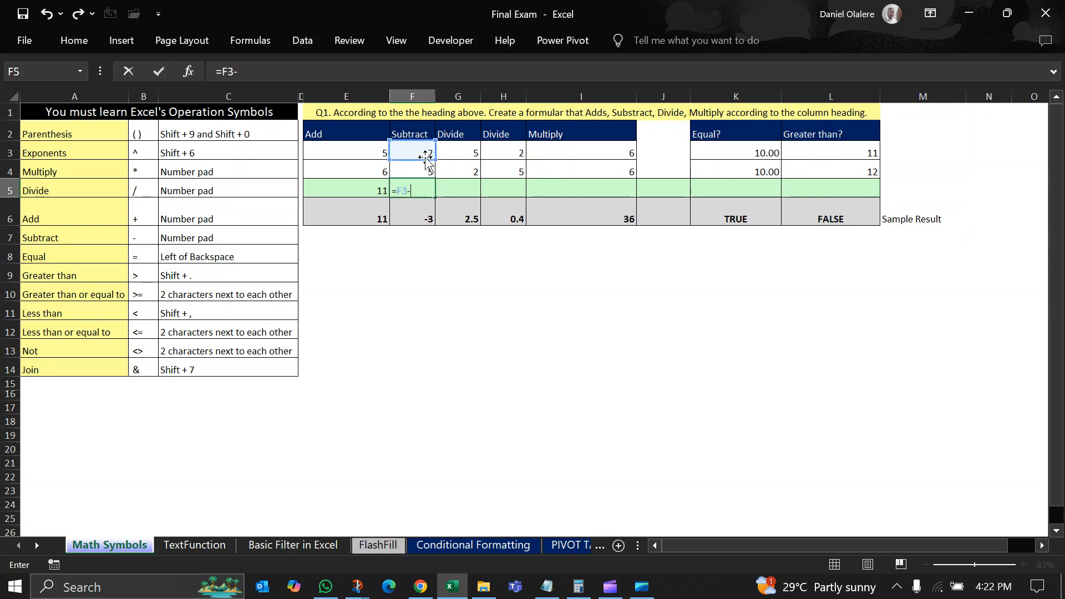
{"action": "type", "text": "-"}
{"action": "left_click", "coordinate": [421, 172]}
{"action": "key", "text": "Return"}
{"action": "left_click_drag", "start_coordinate": [359, 216], "coordinate": [934, 219]}
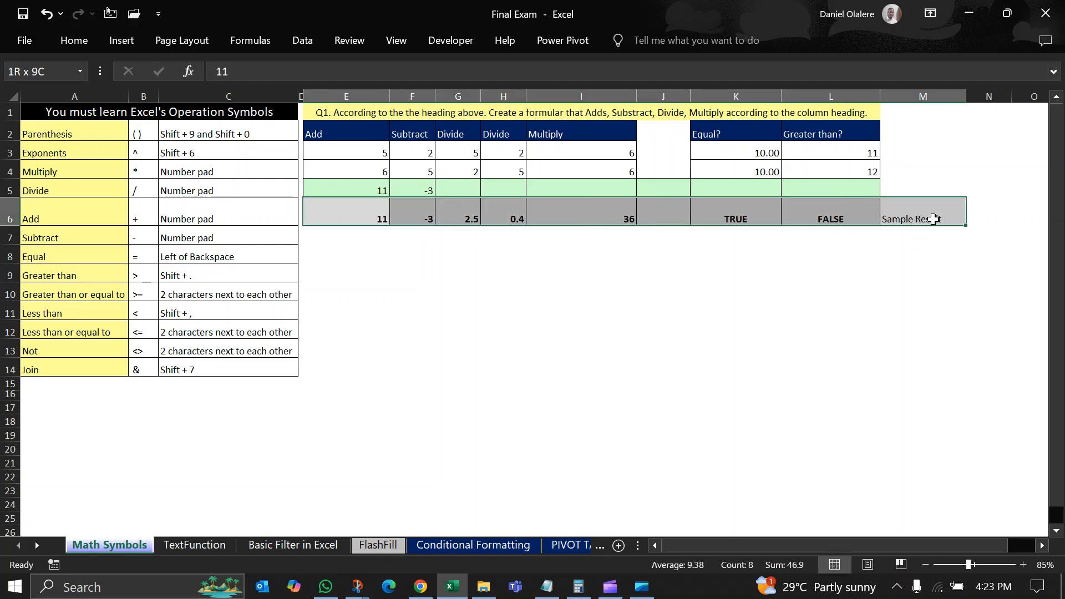
{"action": "left_click", "coordinate": [424, 211]}
Enter the formula =G3/G4 in cell G5 under the first Divide heading.
{"action": "left_click", "coordinate": [474, 191]}
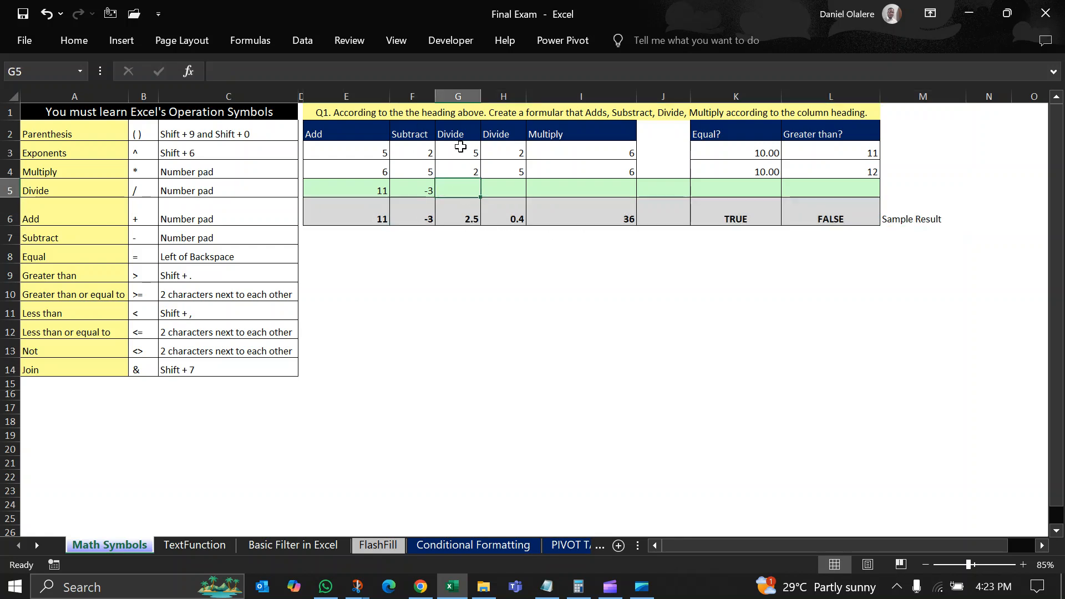
{"action": "type", "text": "="}
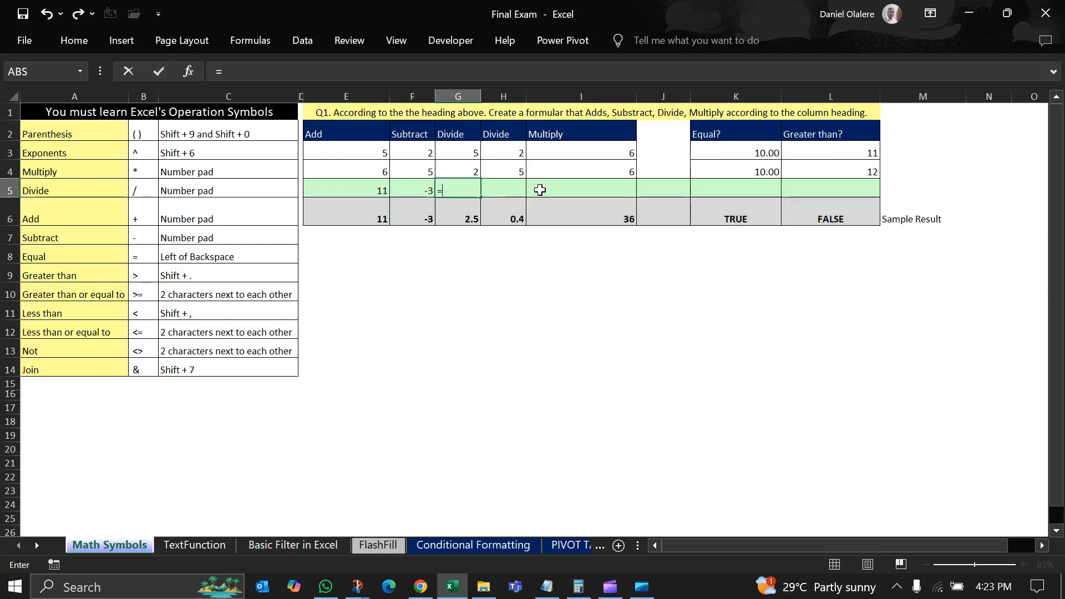
{"action": "left_click", "coordinate": [463, 152]}
{"action": "type", "text": "/"}
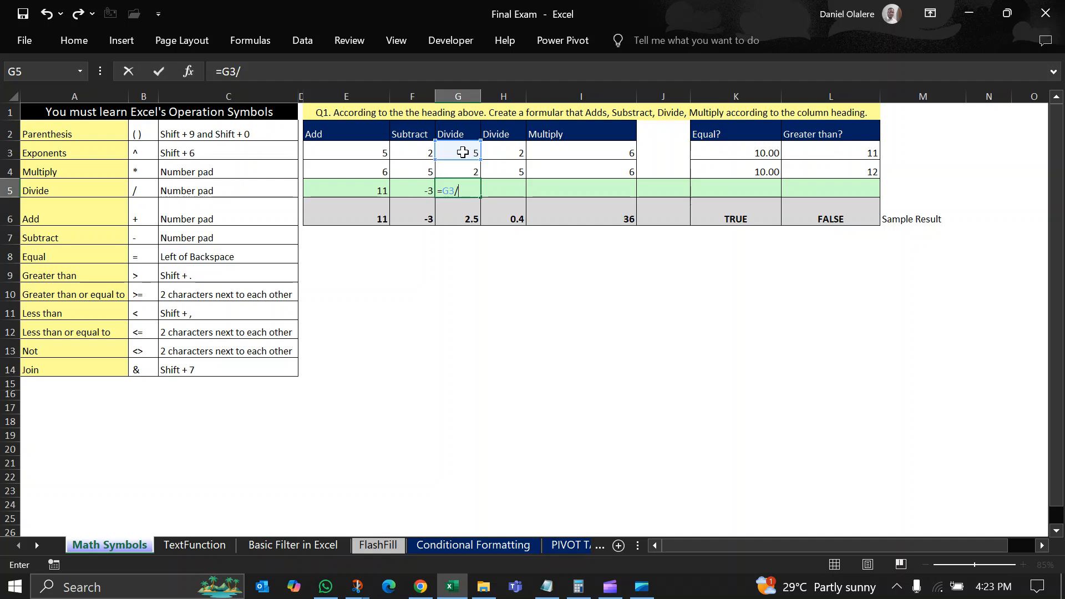
{"action": "left_click", "coordinate": [464, 172]}
{"action": "key", "text": "Return"}
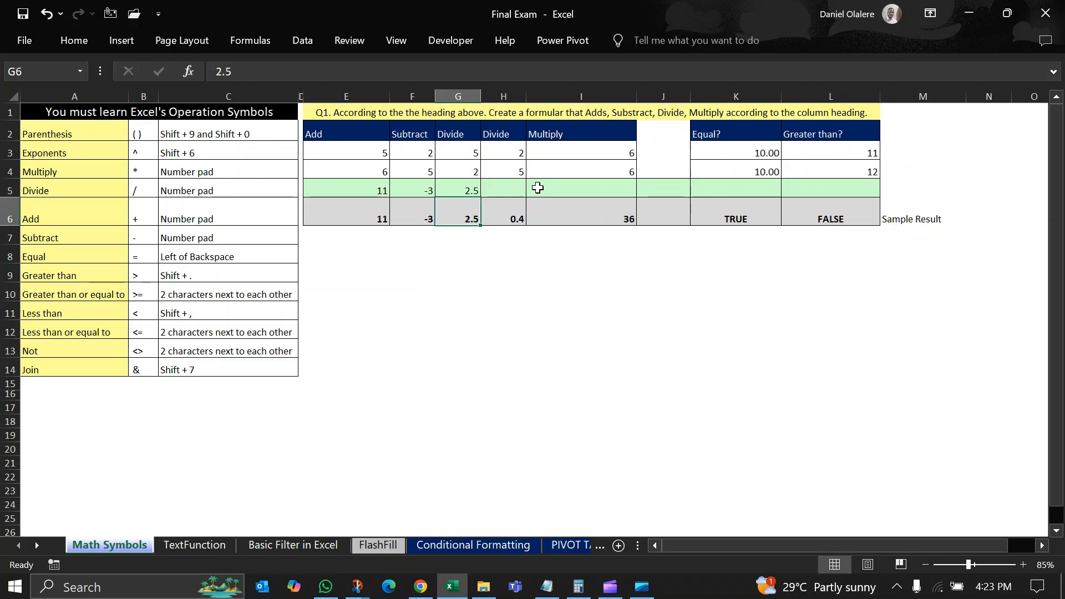
Enter the formula =H3/H4 in cell H5 under the second Divide heading.
{"action": "left_click", "coordinate": [515, 189]}
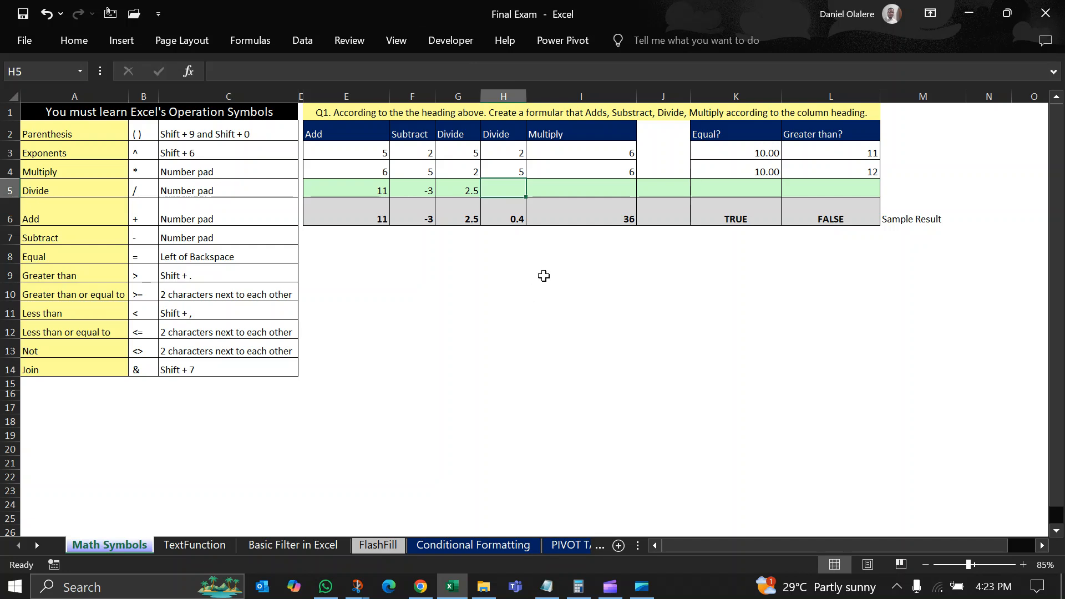
{"action": "type", "text": "="}
{"action": "left_click", "coordinate": [520, 149]}
{"action": "type", "text": "/"}
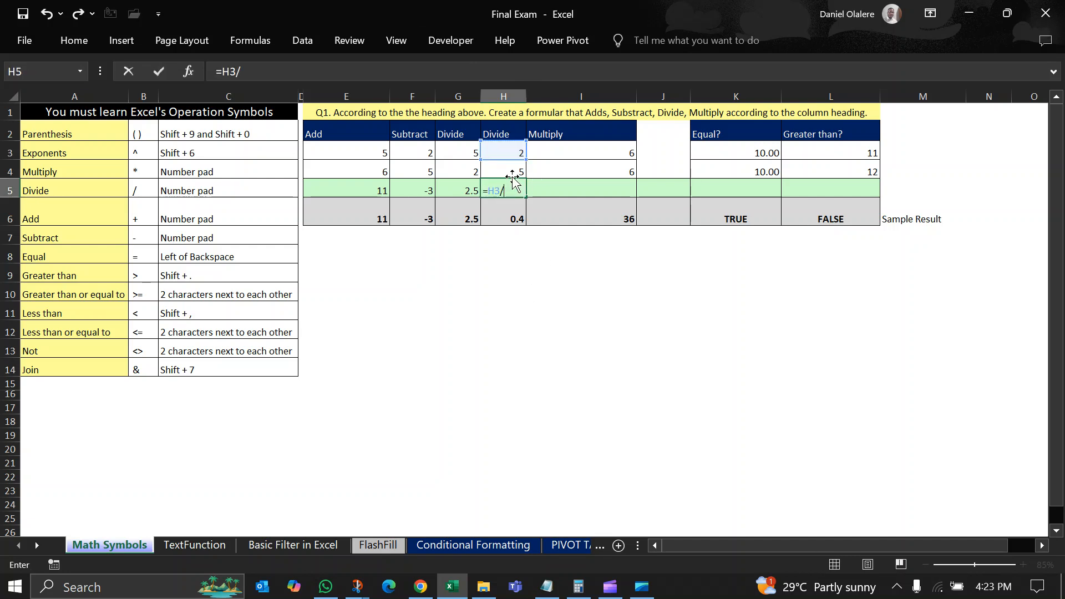
{"action": "left_click", "coordinate": [512, 168]}
{"action": "key", "text": "Return"}
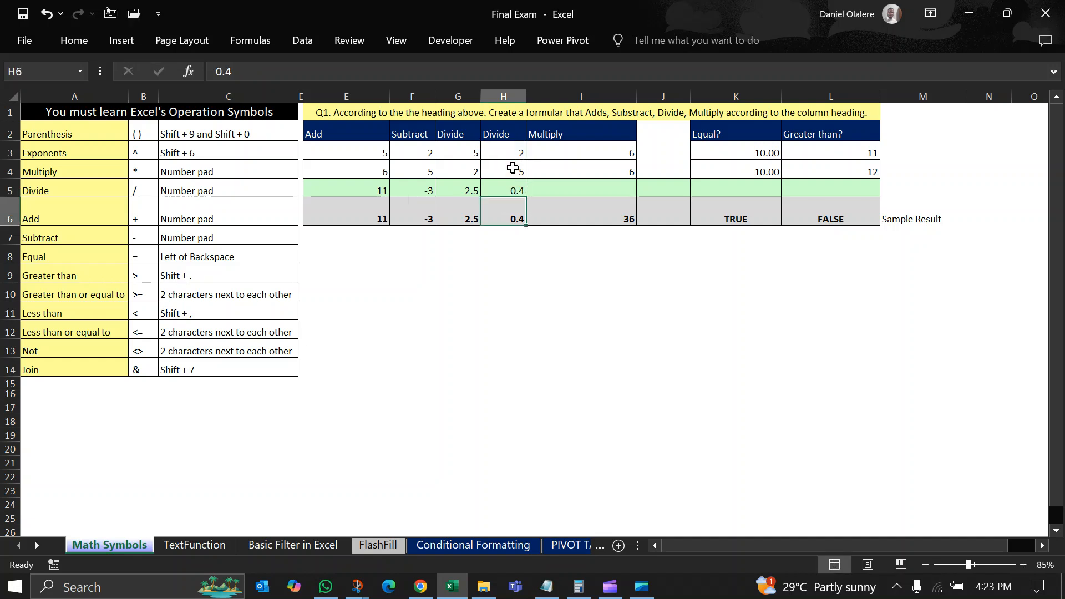
Enter the formula =I3*I4 in cell I5 under Multiply.
{"action": "left_click", "coordinate": [561, 190]}
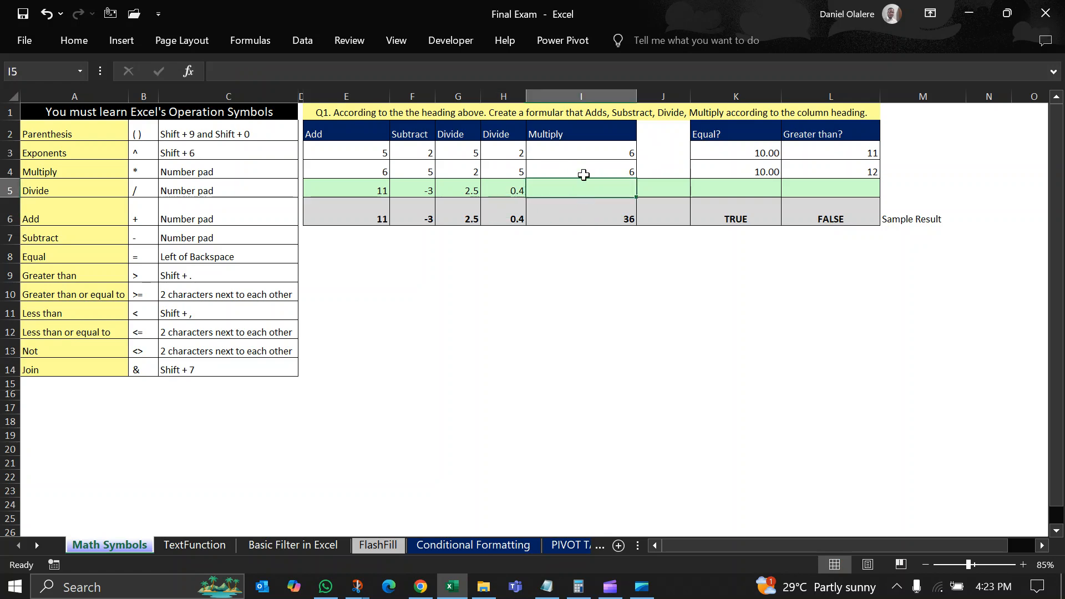
{"action": "type", "text": "="}
{"action": "left_click", "coordinate": [583, 146]}
{"action": "type", "text": "*"}
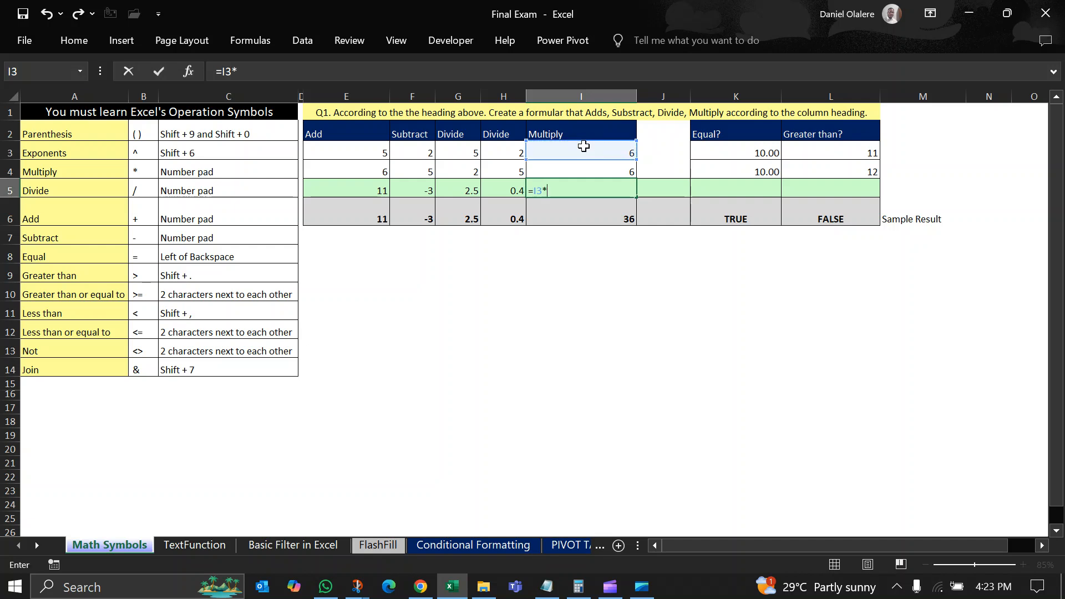
{"action": "left_click", "coordinate": [594, 165]}
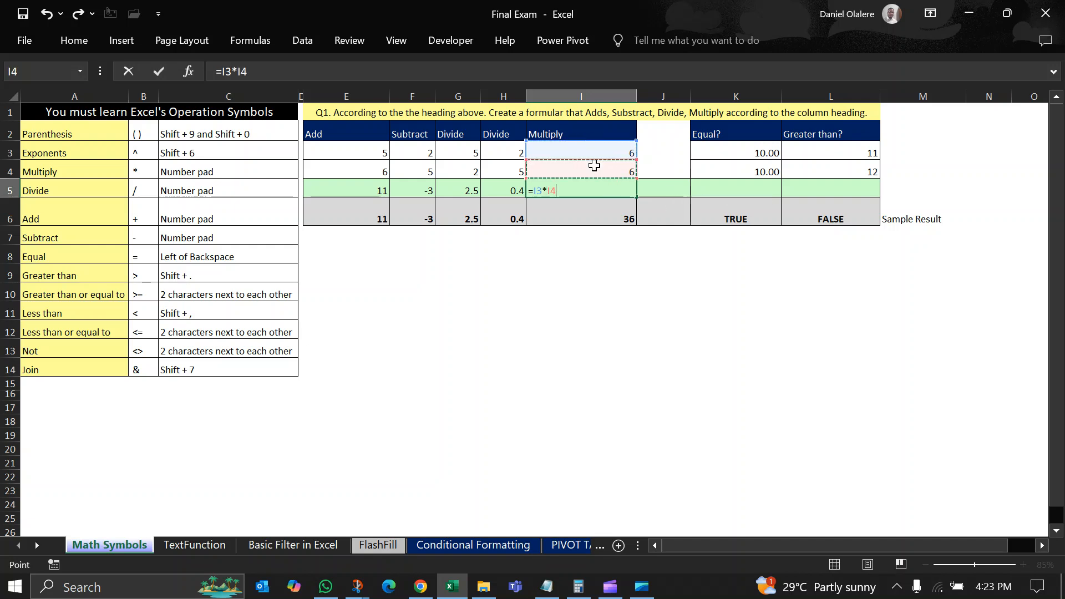
{"action": "key", "text": "Return"}
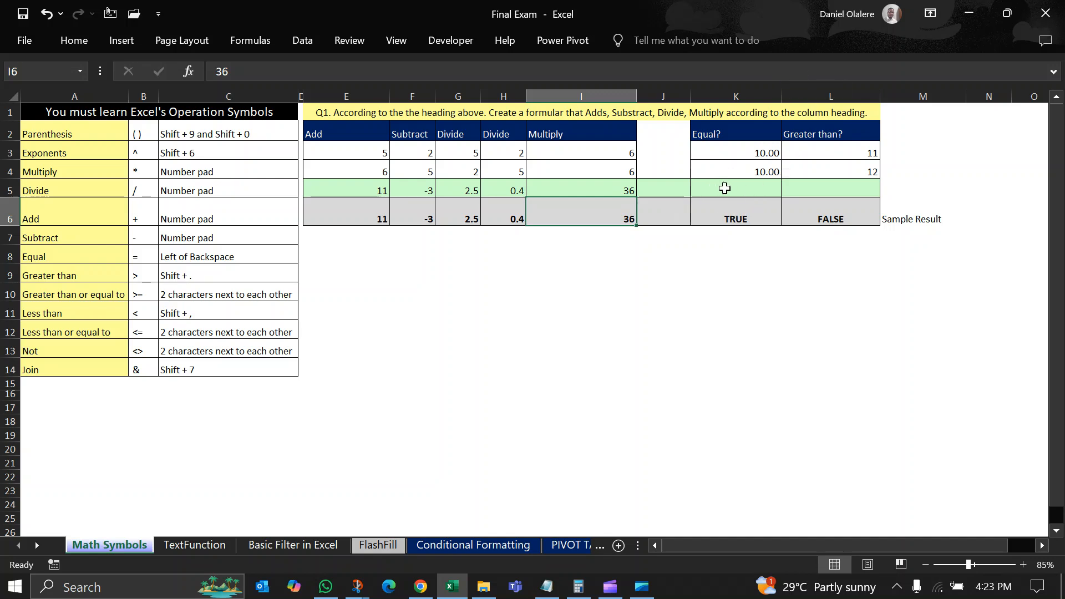
Look over the two numbers and sample result under Equal?, and enter the comparison formula =K3=K4 in cell K5.
{"action": "left_click_drag", "start_coordinate": [757, 154], "coordinate": [757, 169]}
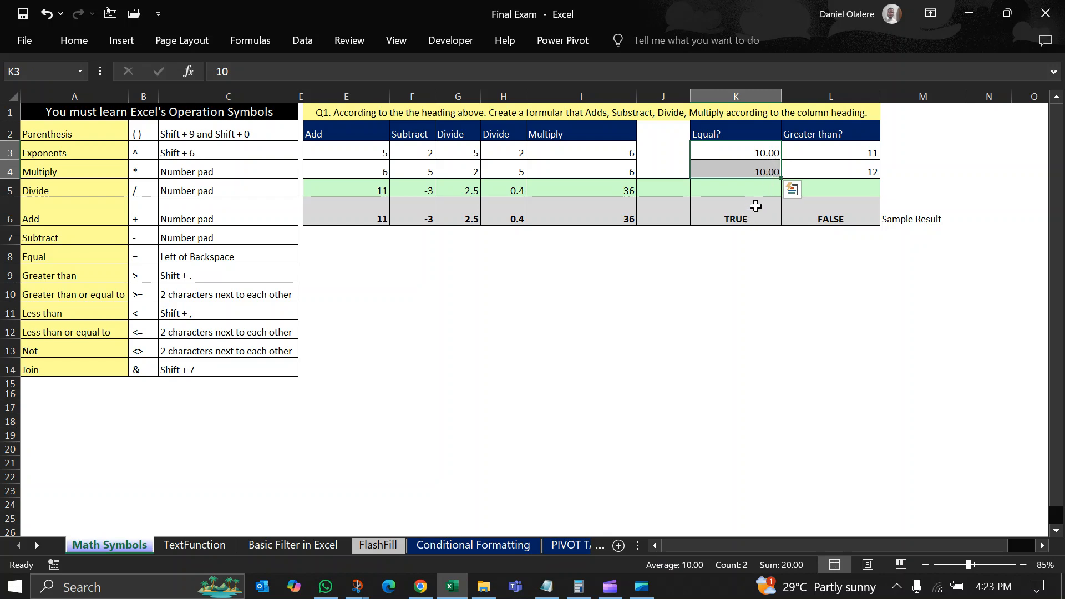
{"action": "left_click", "coordinate": [753, 211]}
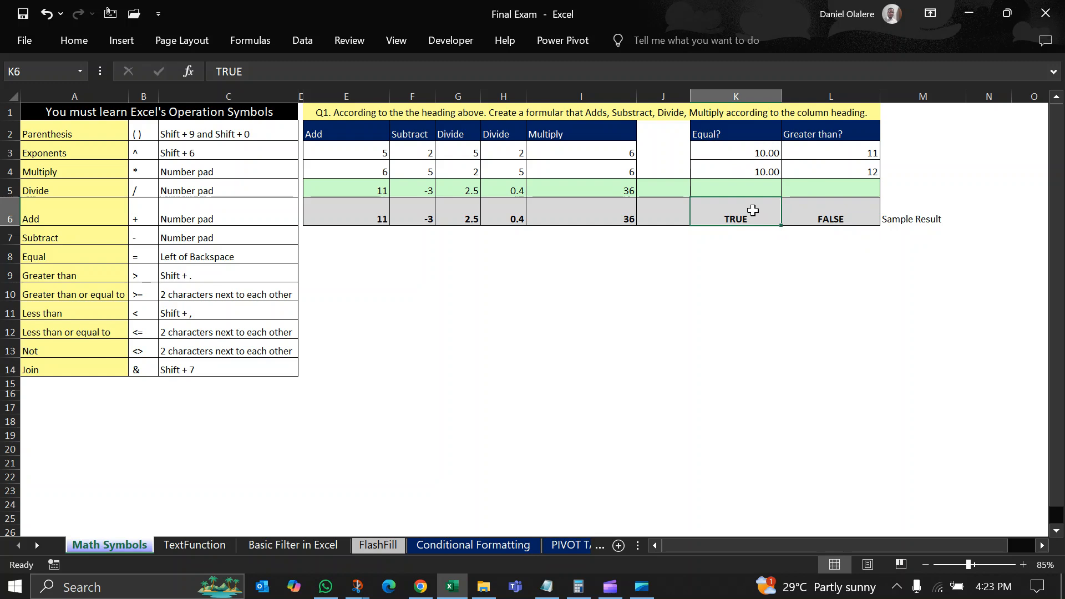
{"action": "left_click", "coordinate": [759, 166]}
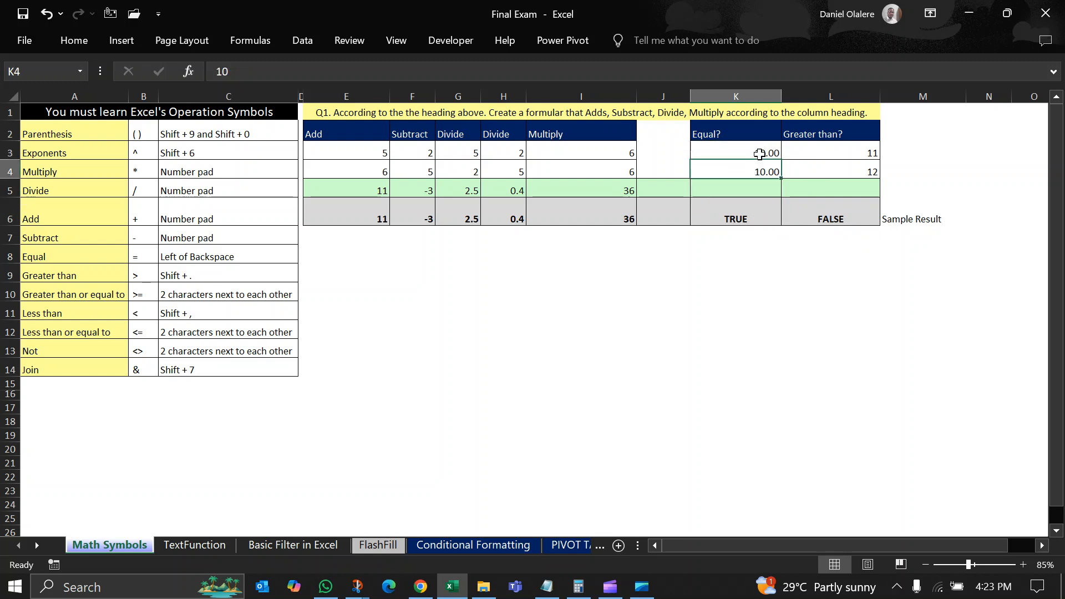
{"action": "left_click", "coordinate": [754, 190]}
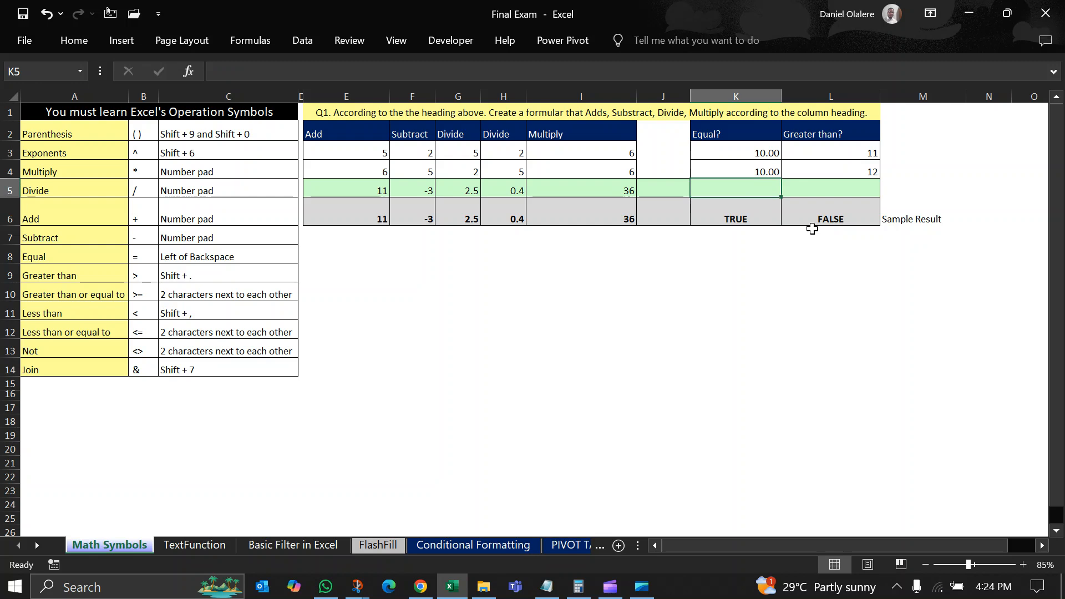
{"action": "type", "text": "="}
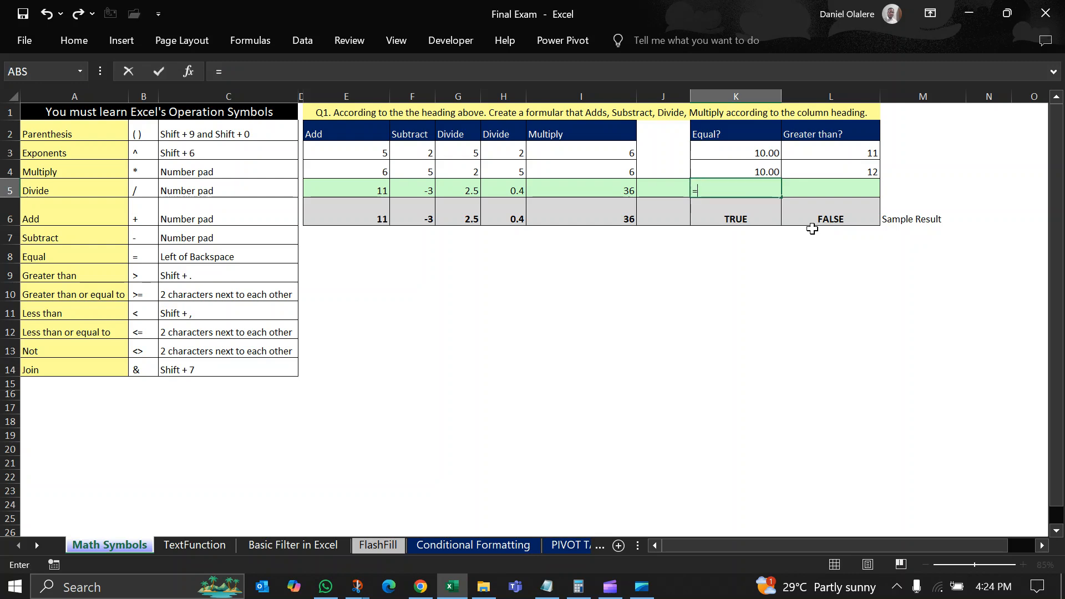
{"action": "left_click", "coordinate": [757, 153]}
{"action": "type", "text": "="}
{"action": "left_click", "coordinate": [772, 170]}
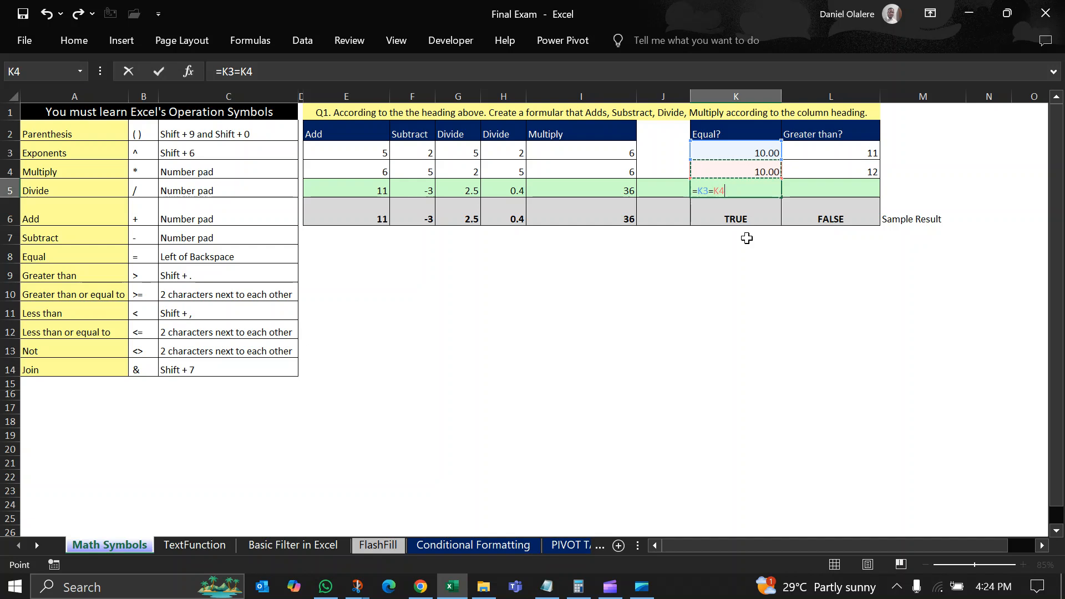
{"action": "left_click", "coordinate": [710, 191]}
{"action": "key", "text": "Return"}
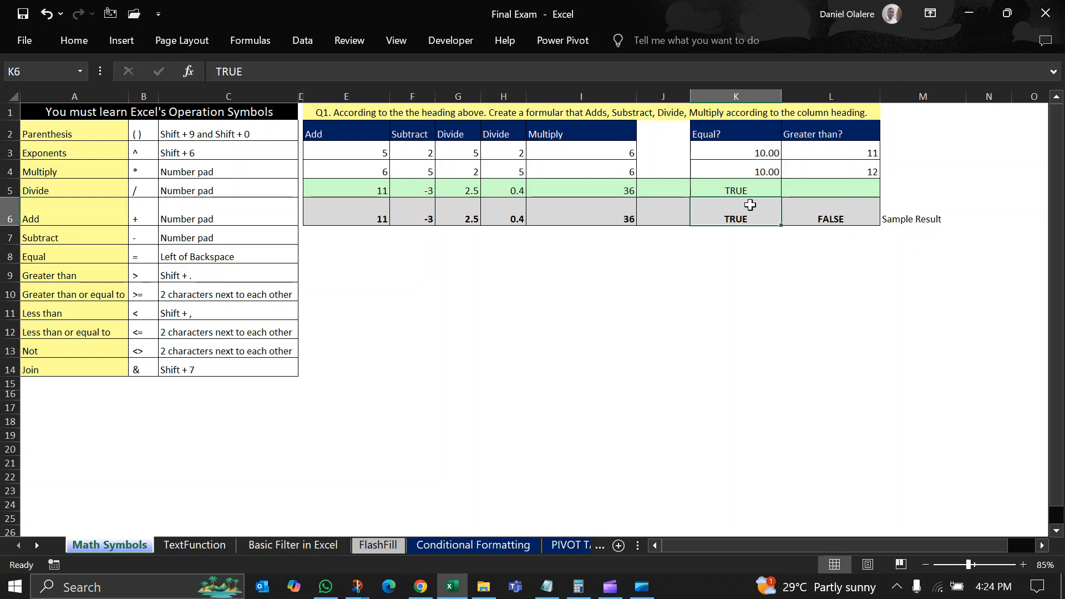
Change cell K4 under Equal? to 9 to test the comparison, and check the answer in K5.
{"action": "left_click", "coordinate": [766, 171]}
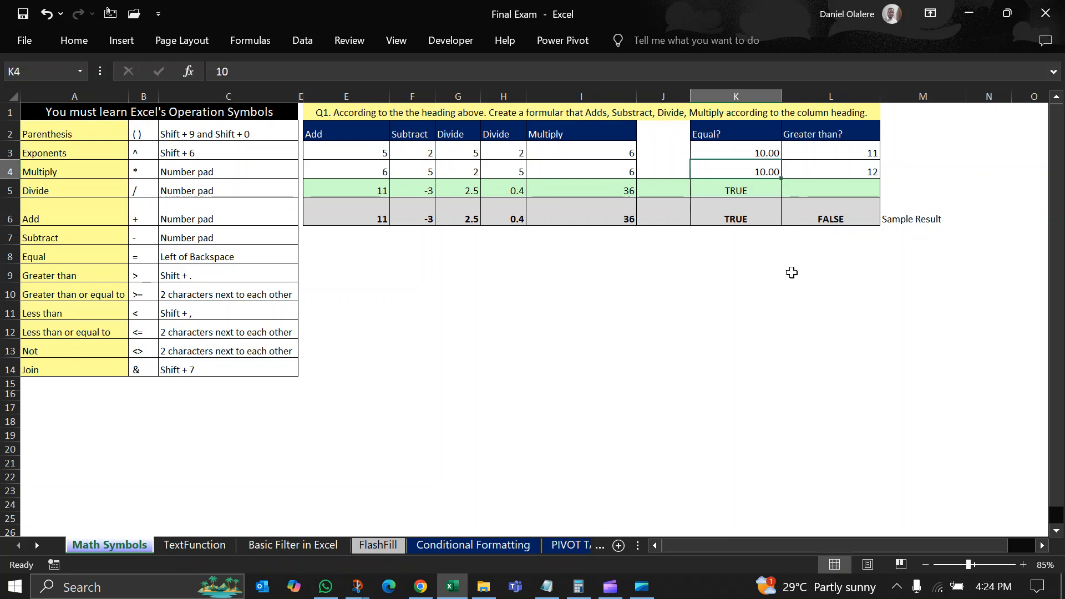
{"action": "type", "text": "9"}
{"action": "key", "text": "Return"}
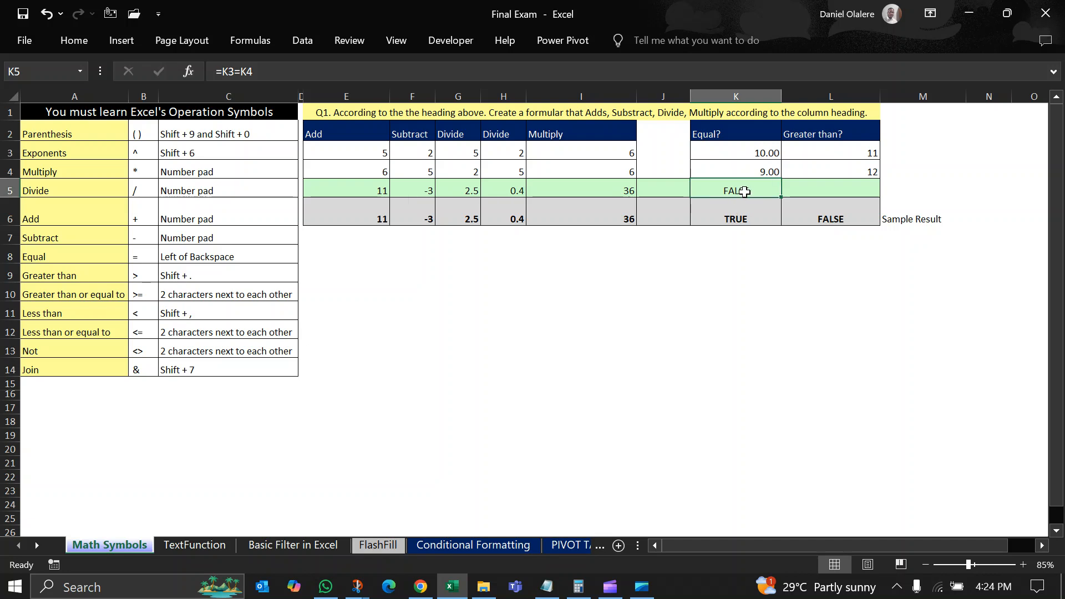
{"action": "left_click", "coordinate": [745, 162]}
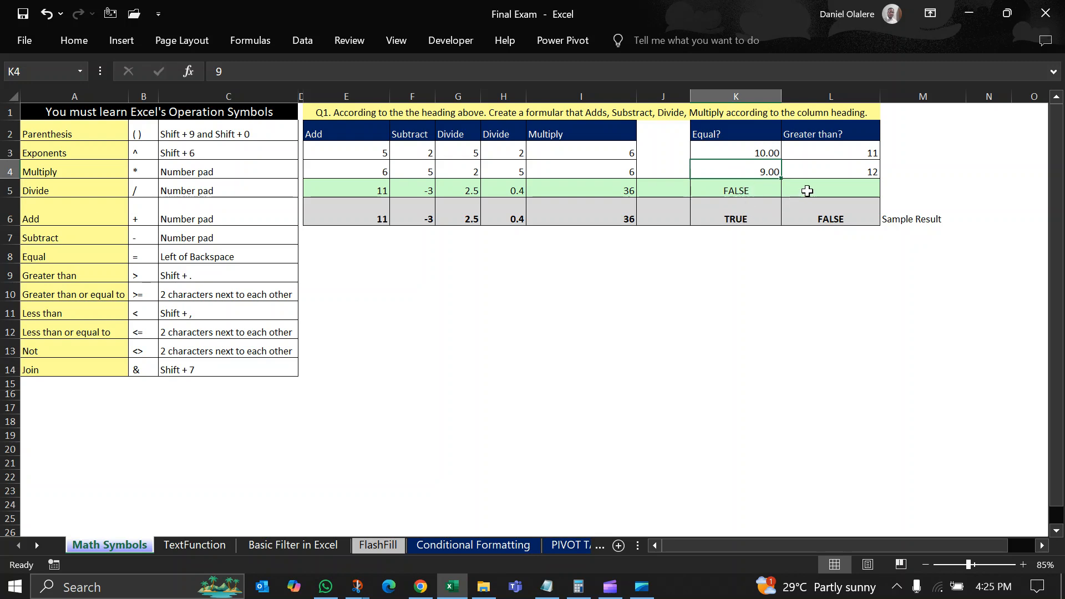
{"action": "left_click", "coordinate": [732, 190]}
Check the two numbers under Greater than? and enter the comparison formula =L3>L4 in cell L5.
{"action": "left_click", "coordinate": [843, 190]}
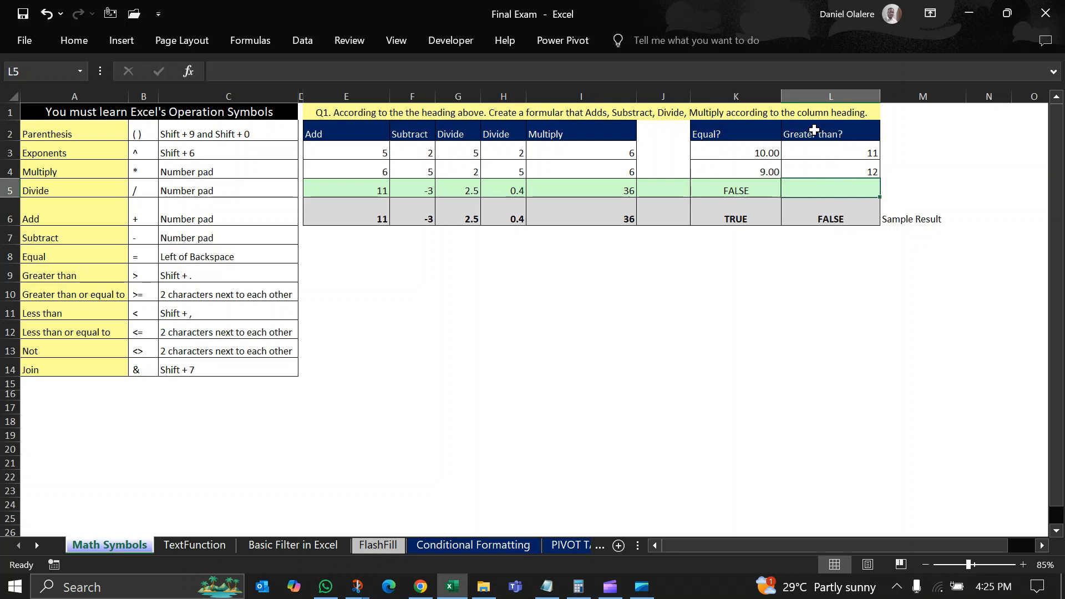
{"action": "left_click", "coordinate": [846, 153]}
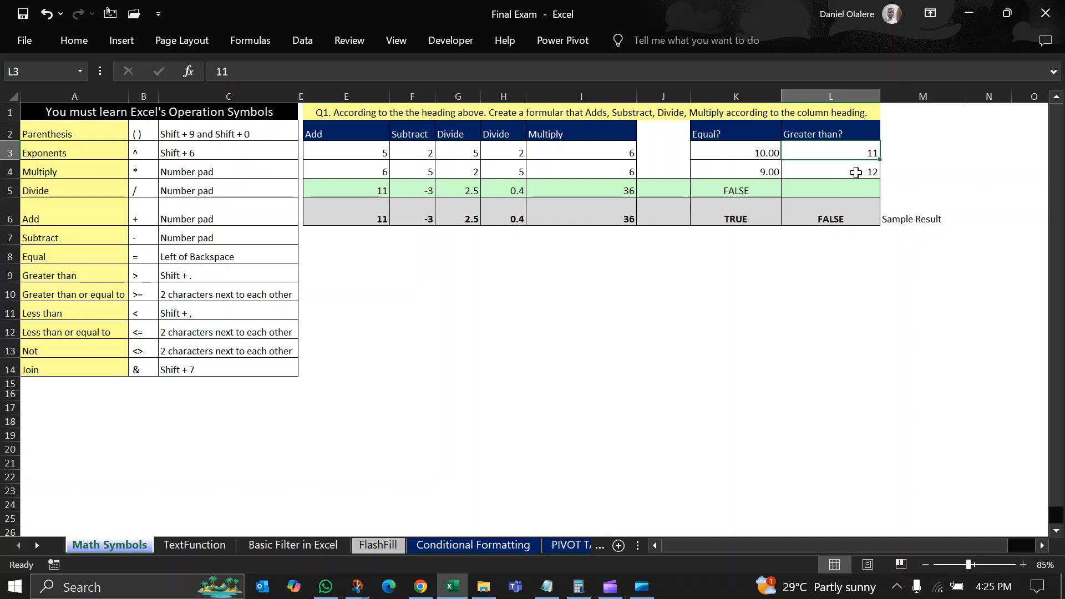
{"action": "left_click", "coordinate": [859, 175]}
{"action": "left_click", "coordinate": [834, 194]}
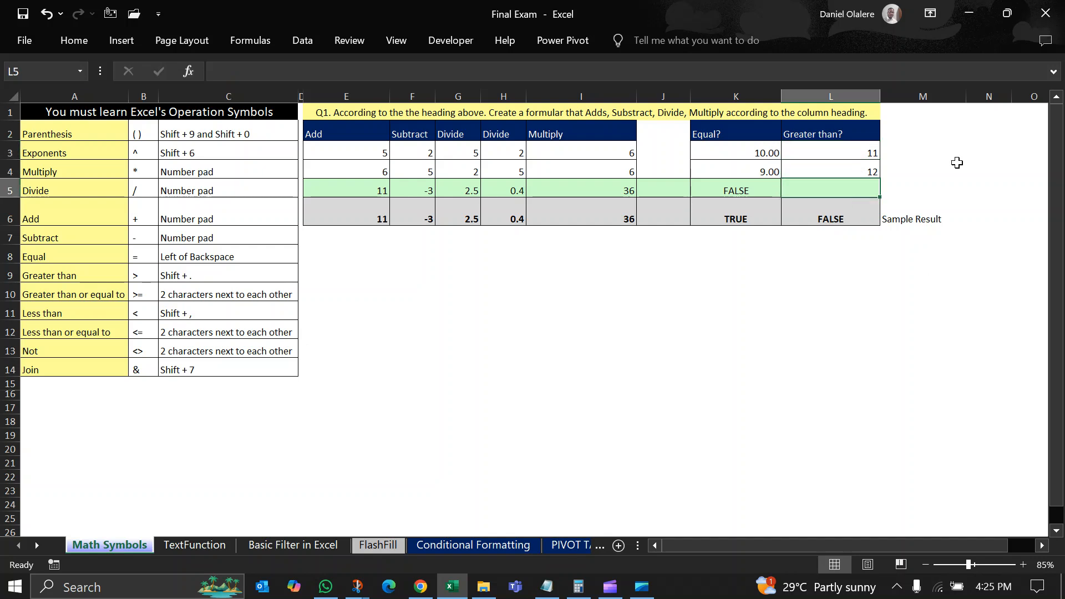
{"action": "type", "text": "="}
{"action": "left_click", "coordinate": [861, 156]}
{"action": "type", "text": "?"}
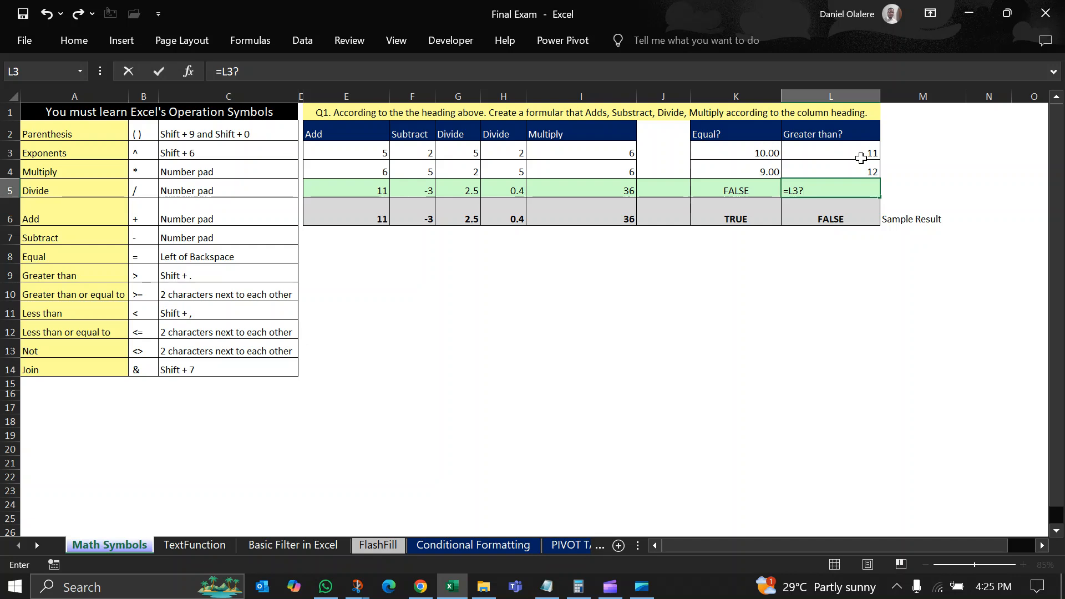
{"action": "key", "text": "BackSpace"}
{"action": "type", "text": ">"}
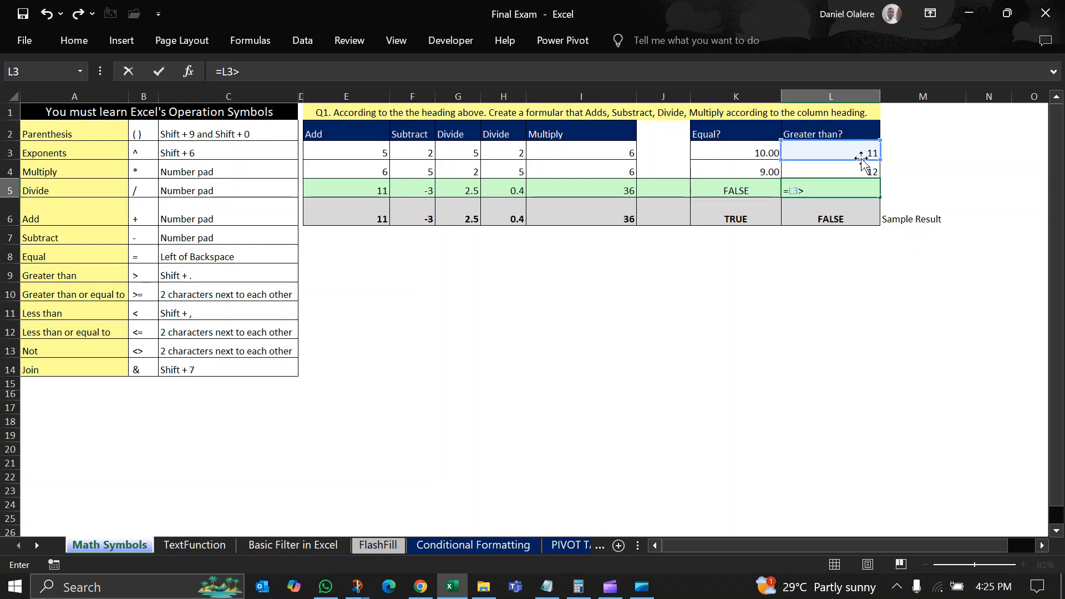
{"action": "left_click", "coordinate": [850, 177]}
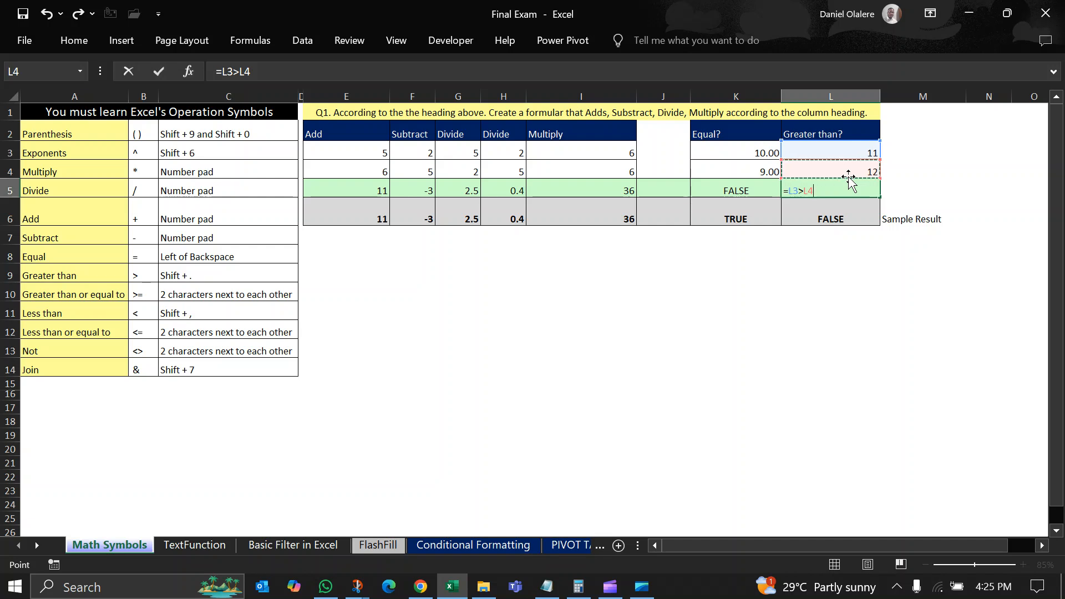
{"action": "key", "text": "Return"}
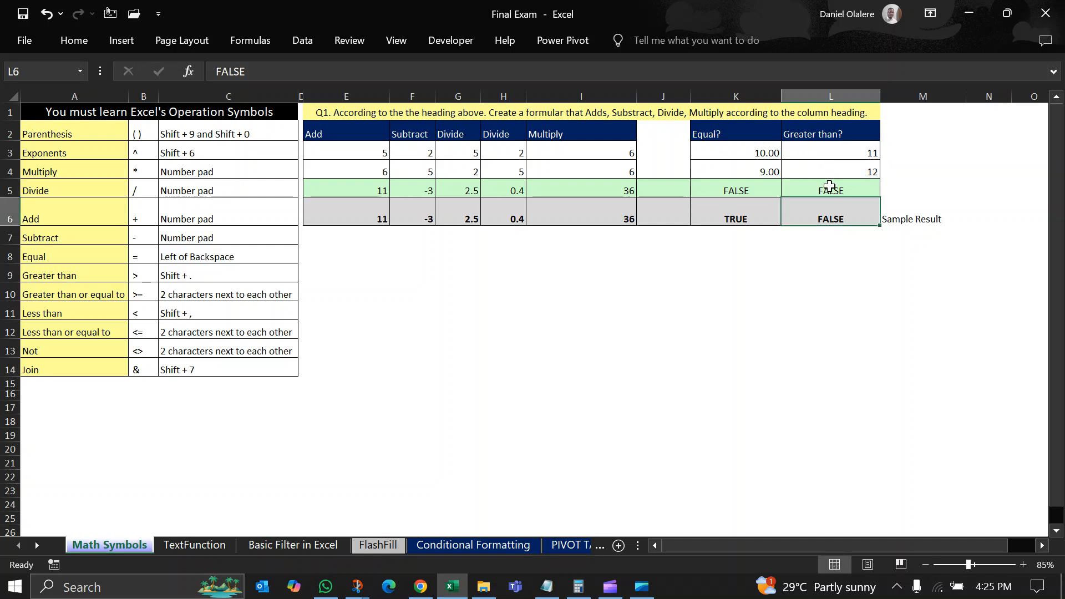
Review the comparison formula in cell L5, and change cell L3 under Greater than? to 13 to test it.
{"action": "left_click", "coordinate": [829, 187]}
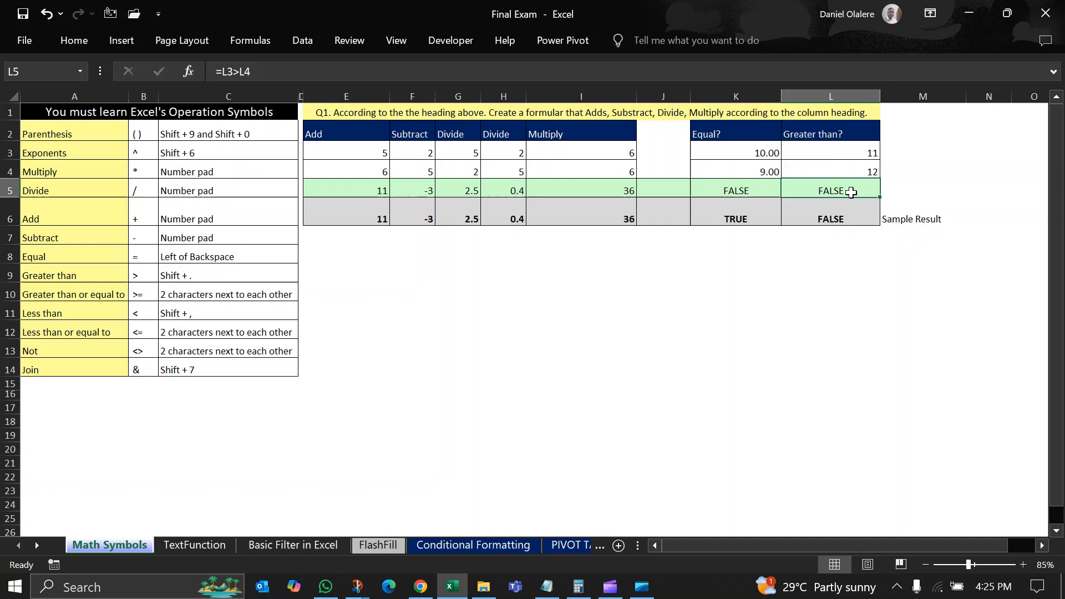
{"action": "left_click", "coordinate": [843, 151]}
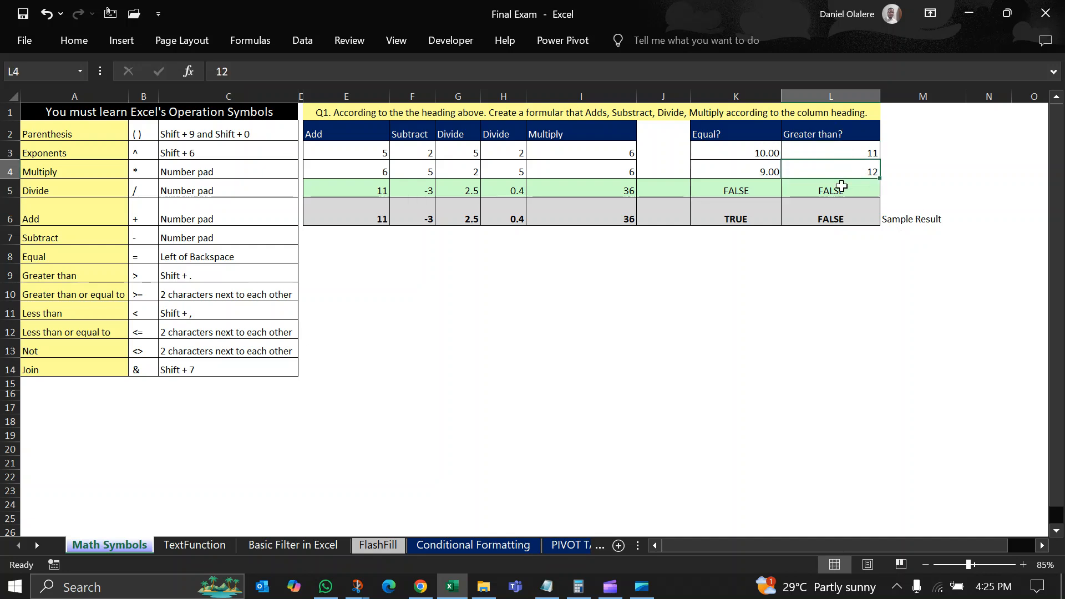
{"action": "double_click", "coordinate": [794, 191]}
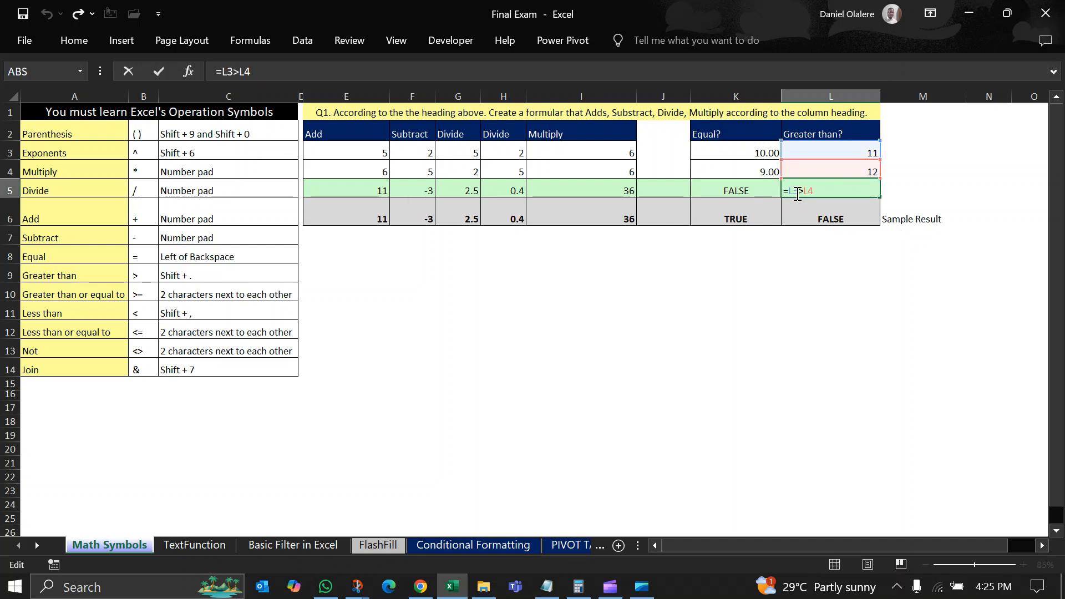
{"action": "double_click", "coordinate": [790, 191]}
{"action": "key", "text": "ctrl+Return"}
{"action": "left_click", "coordinate": [849, 155]}
{"action": "type", "text": "13"}
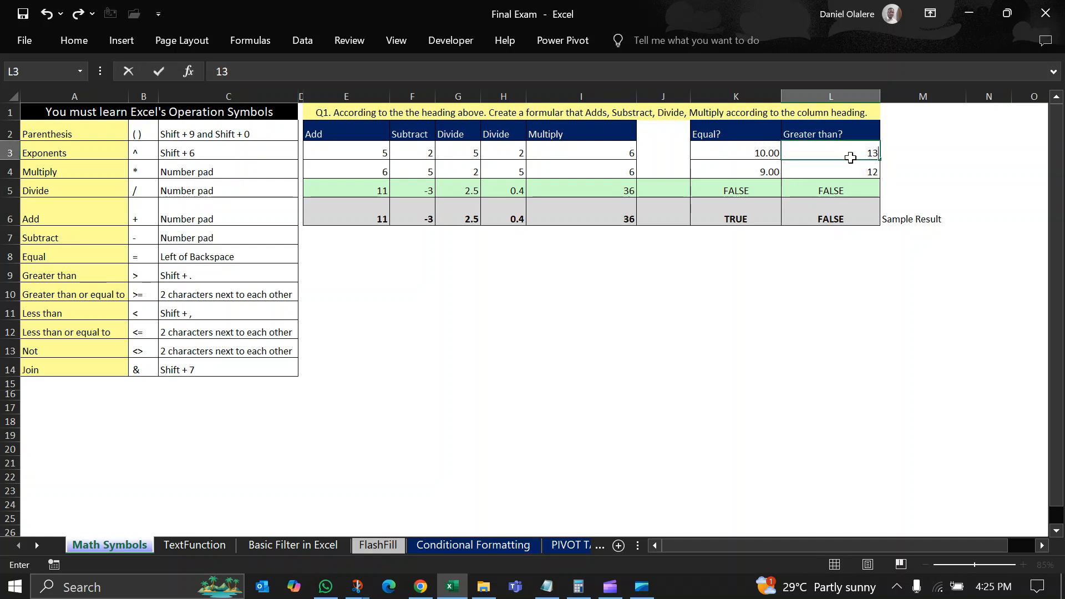
{"action": "key", "text": "Return"}
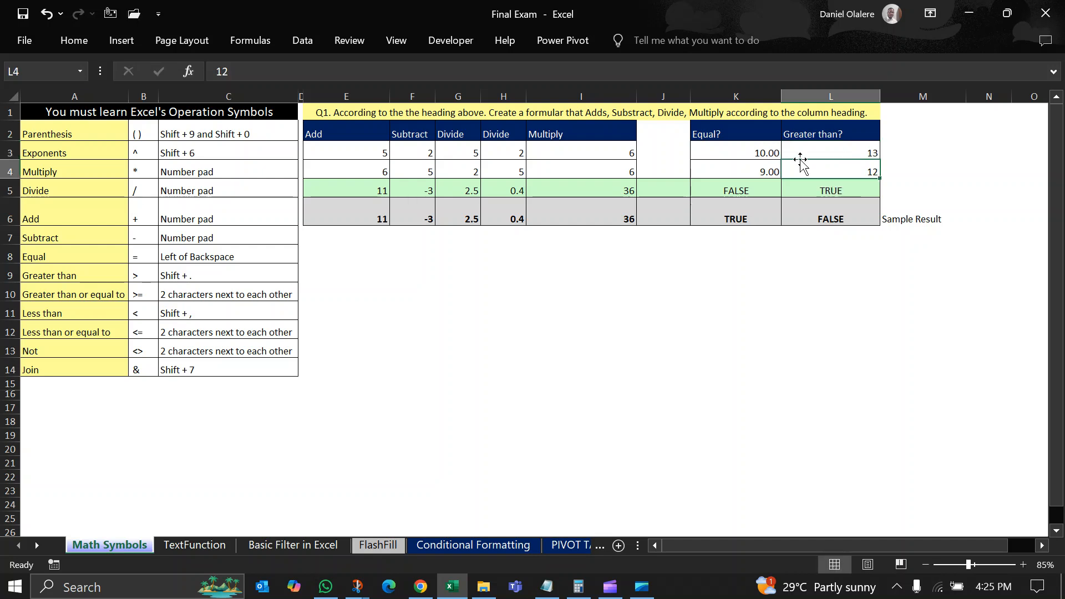
Set cell L3 under Greater than? to 12 so both numbers match, and check the answer in L5.
{"action": "left_click", "coordinate": [831, 153]}
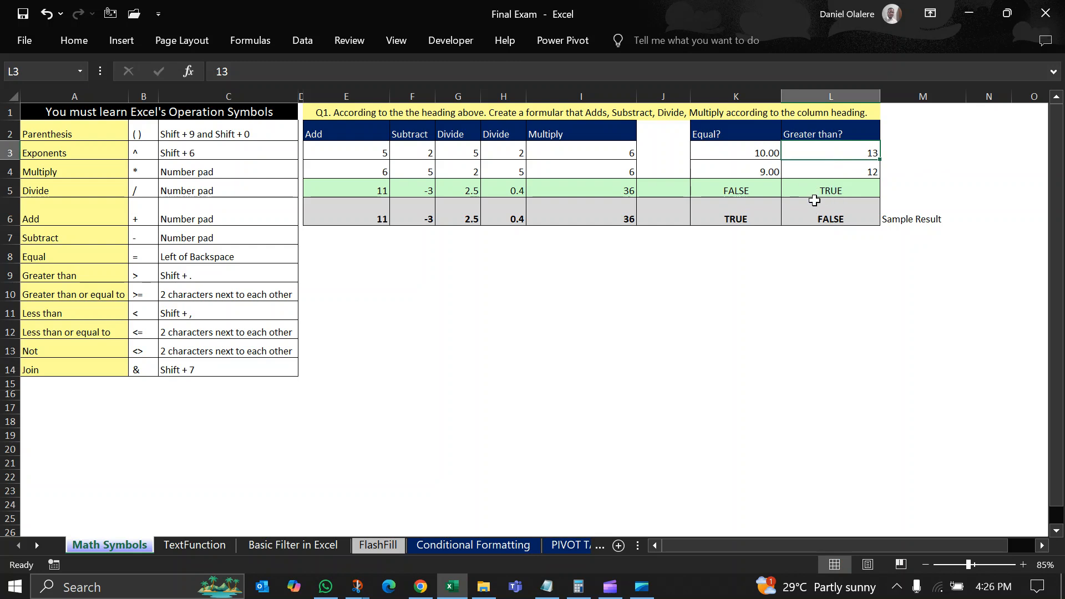
{"action": "type", "text": "12"}
{"action": "left_click", "coordinate": [857, 213]}
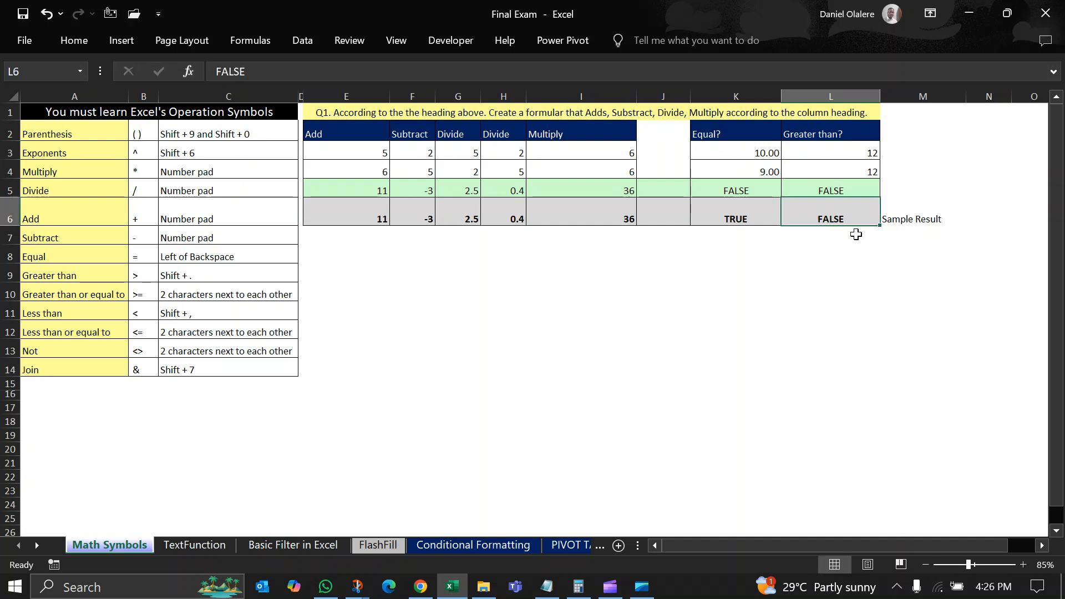
{"action": "left_click", "coordinate": [838, 193]}
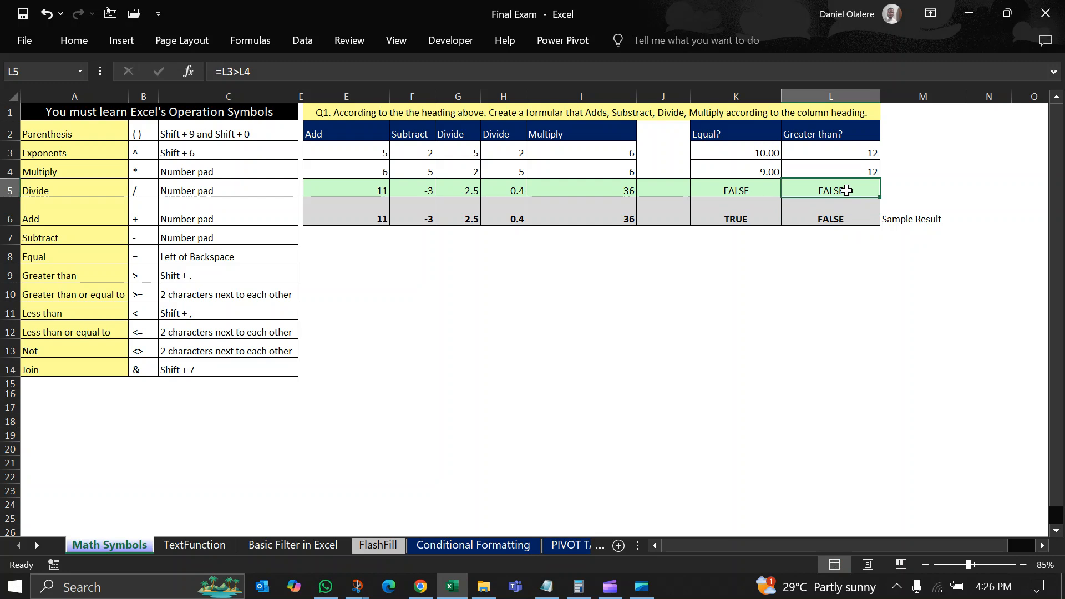
Change the formula in cell L5 to the greater-than-or-equal comparison =L3>=L4.
{"action": "double_click", "coordinate": [846, 190]}
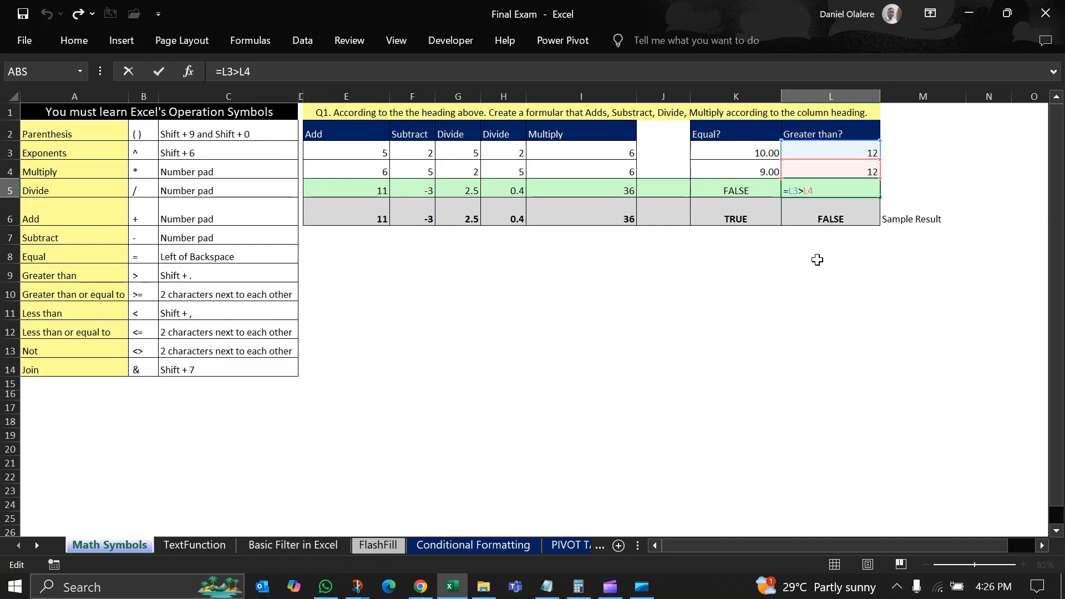
{"action": "type", "text": "="}
{"action": "key", "text": "Return"}
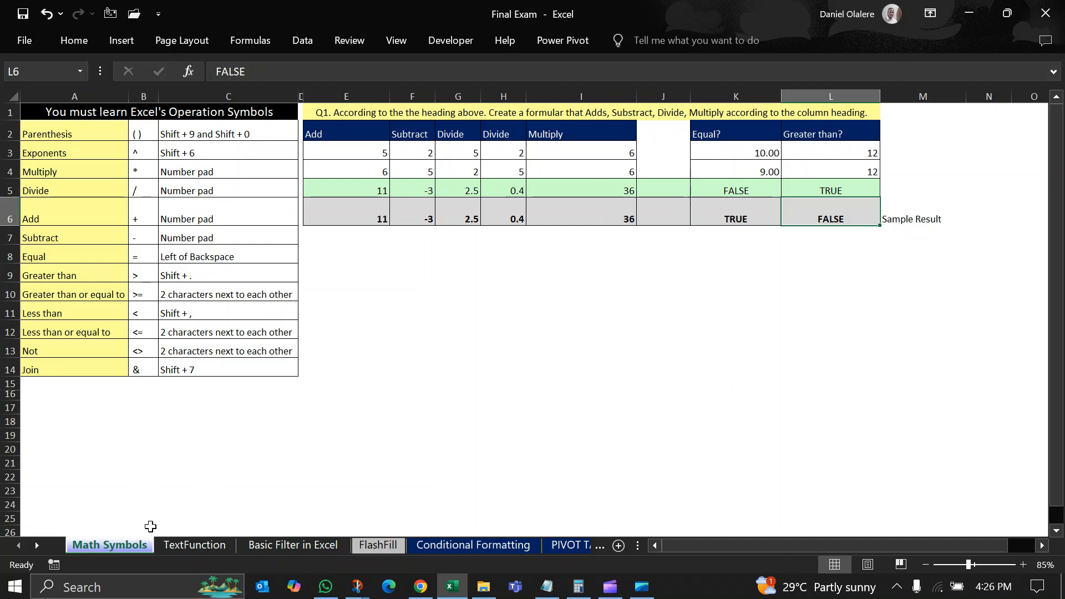
Open the TextFunction sheet and read the Q2 instruction along with the Data and Trim columns.
{"action": "left_click", "coordinate": [204, 546]}
{"action": "left_click", "coordinate": [318, 460]}
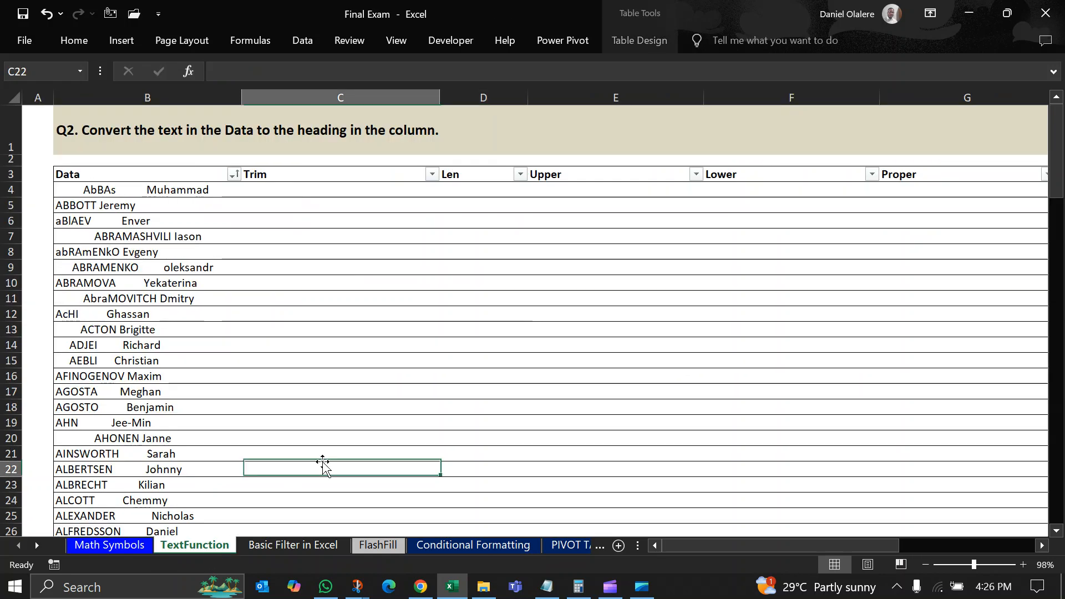
{"action": "scroll", "coordinate": [318, 459], "scroll_direction": "down", "scroll_amount": 2}
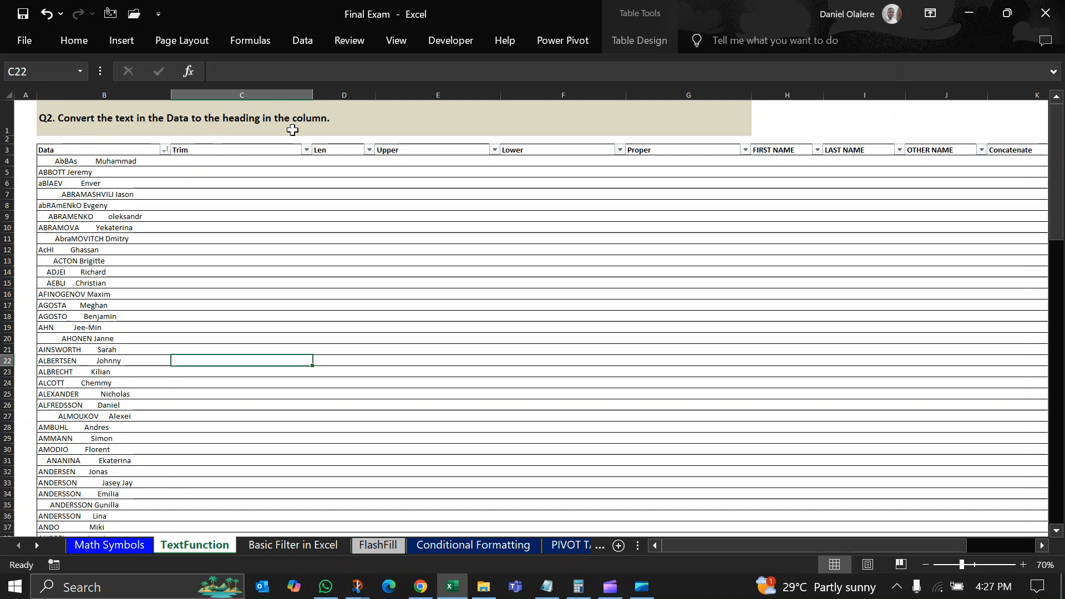
{"action": "left_click", "coordinate": [304, 118]}
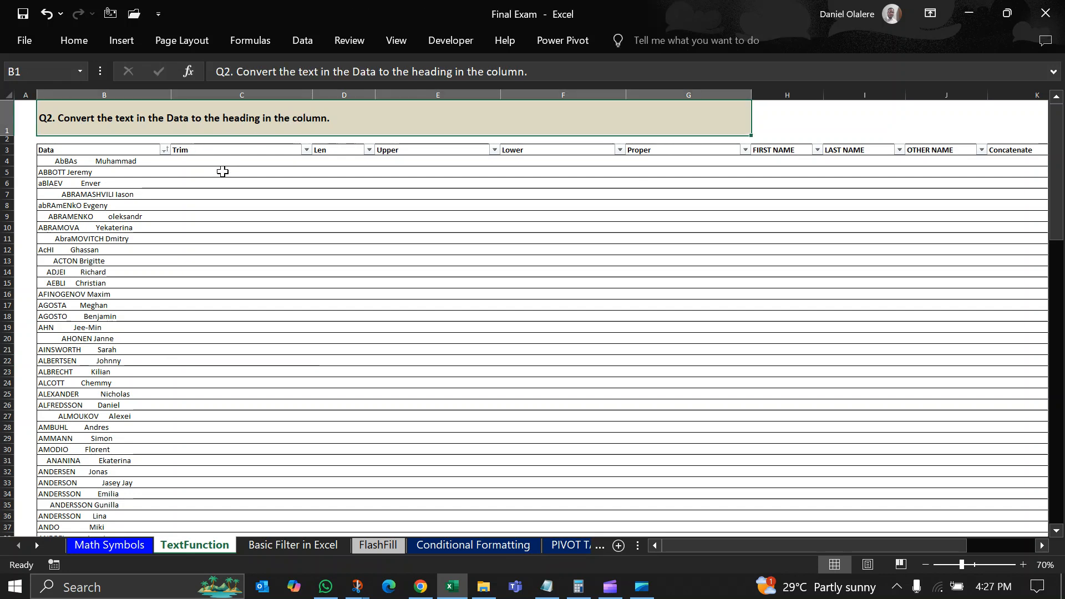
{"action": "left_click", "coordinate": [89, 162]}
{"action": "left_click_drag", "start_coordinate": [219, 151], "coordinate": [222, 217]}
{"action": "left_click_drag", "start_coordinate": [140, 266], "coordinate": [141, 272]}
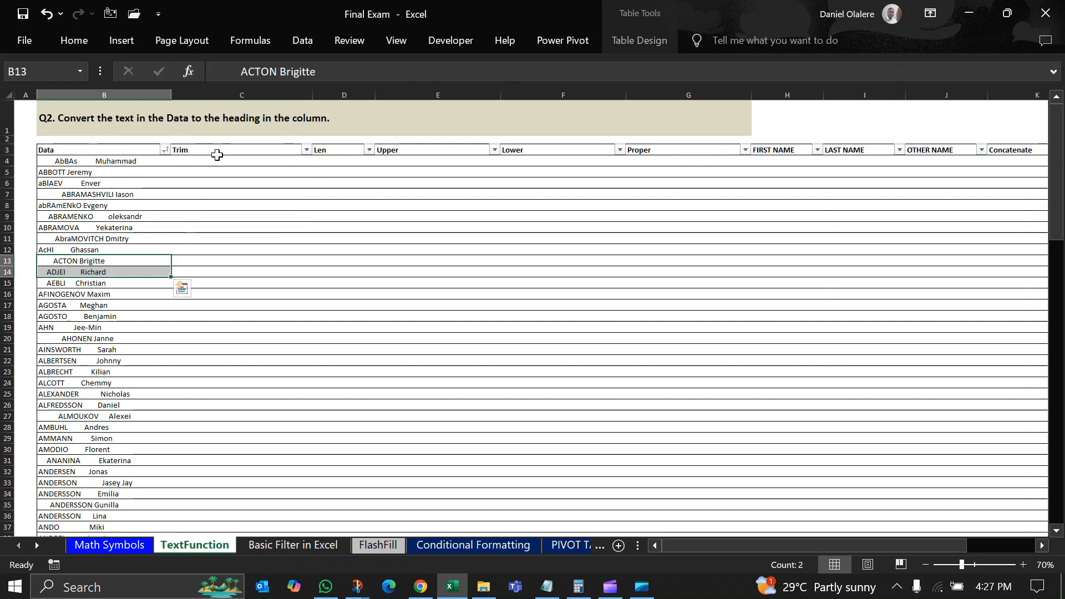
{"action": "left_click_drag", "start_coordinate": [216, 151], "coordinate": [223, 280]}
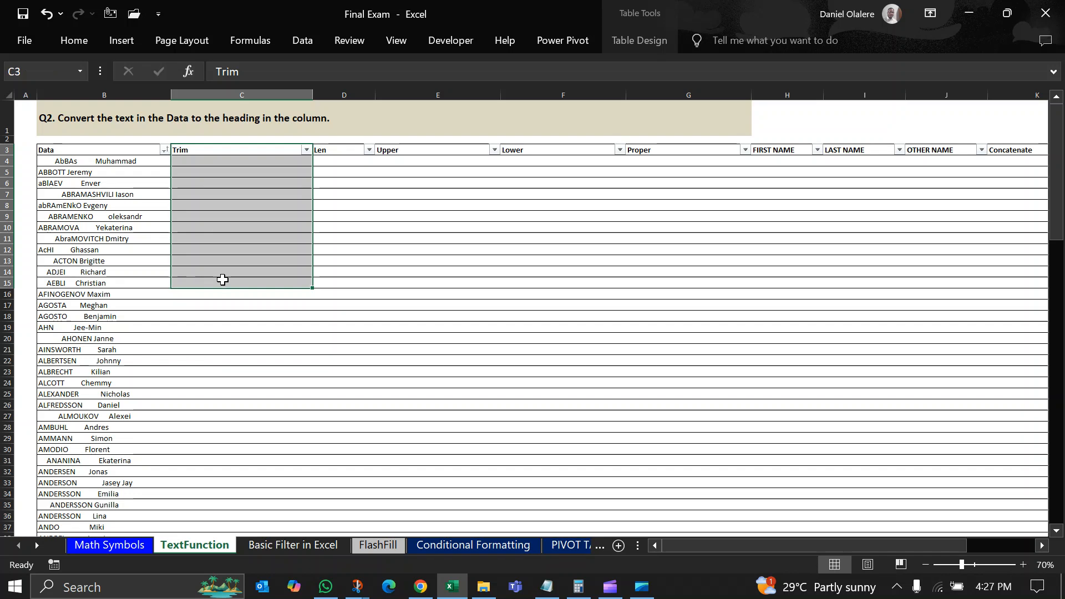
Examine the extra spaces before and between the words in cell B4 of the Data column.
{"action": "left_click", "coordinate": [109, 163]}
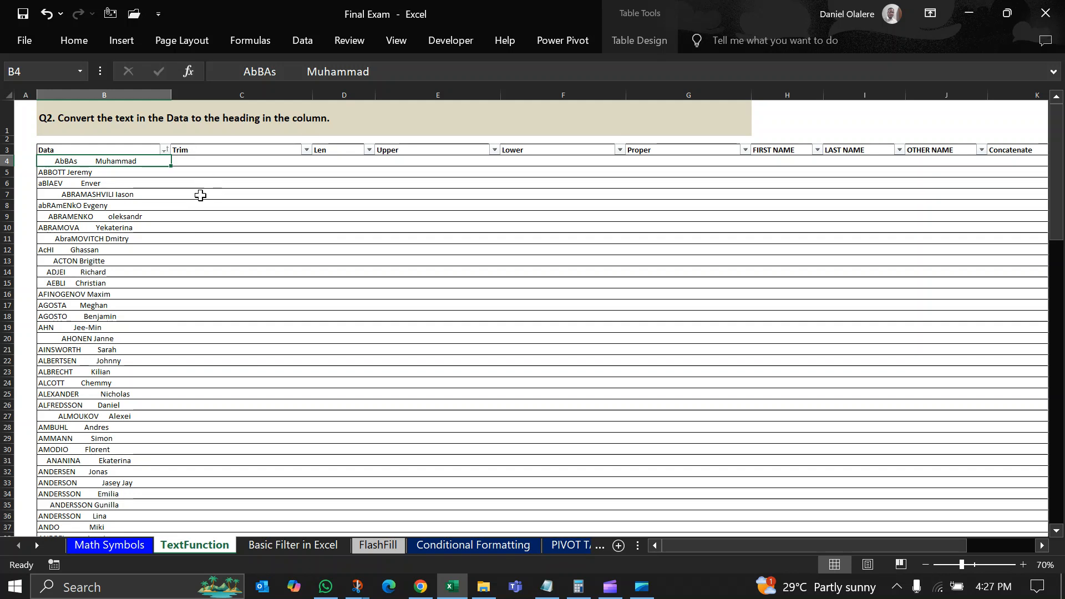
{"action": "left_click", "coordinate": [307, 75]}
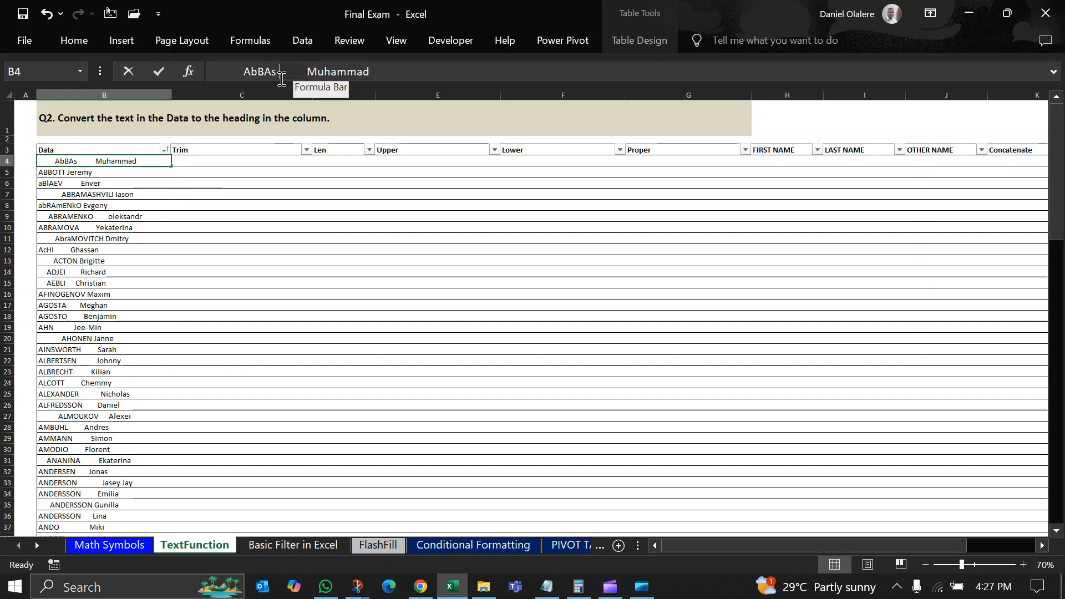
{"action": "double_click", "coordinate": [281, 72]}
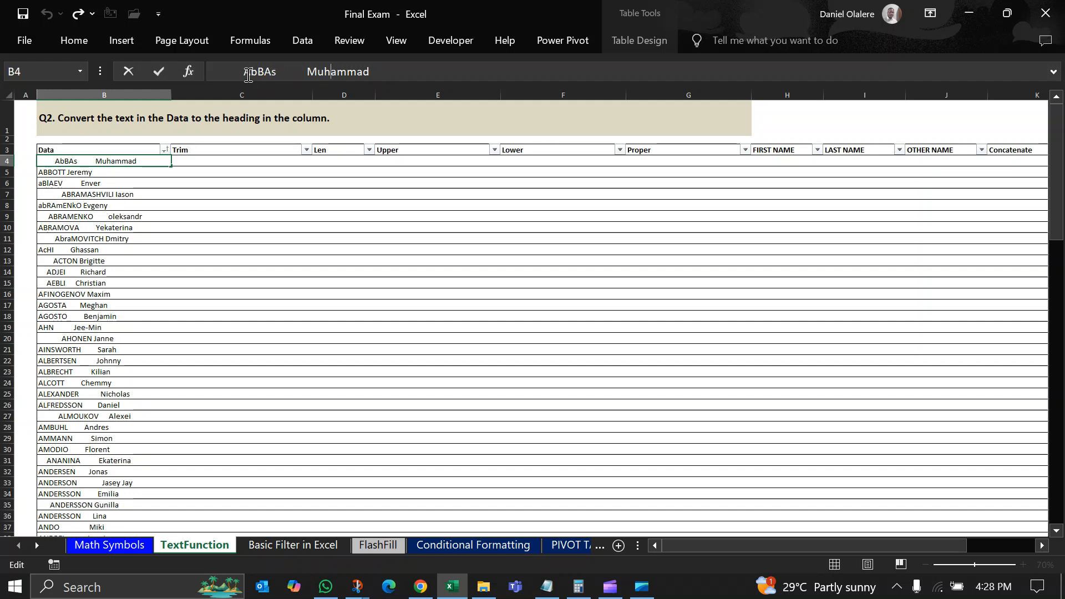
{"action": "left_click_drag", "start_coordinate": [244, 72], "coordinate": [201, 82]}
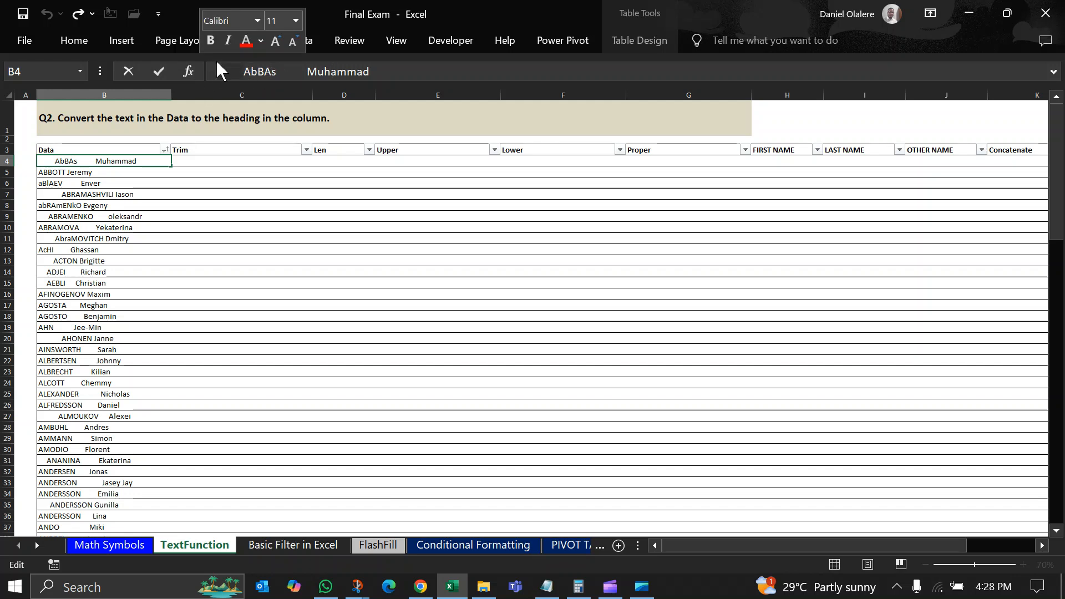
{"action": "left_click", "coordinate": [279, 184]}
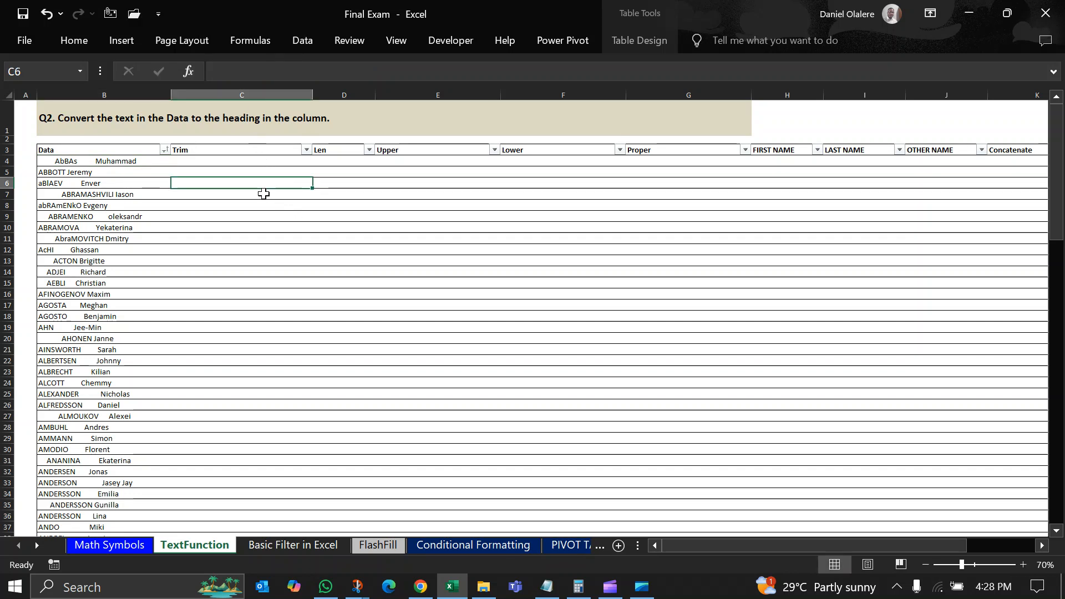
{"action": "left_click", "coordinate": [242, 161]}
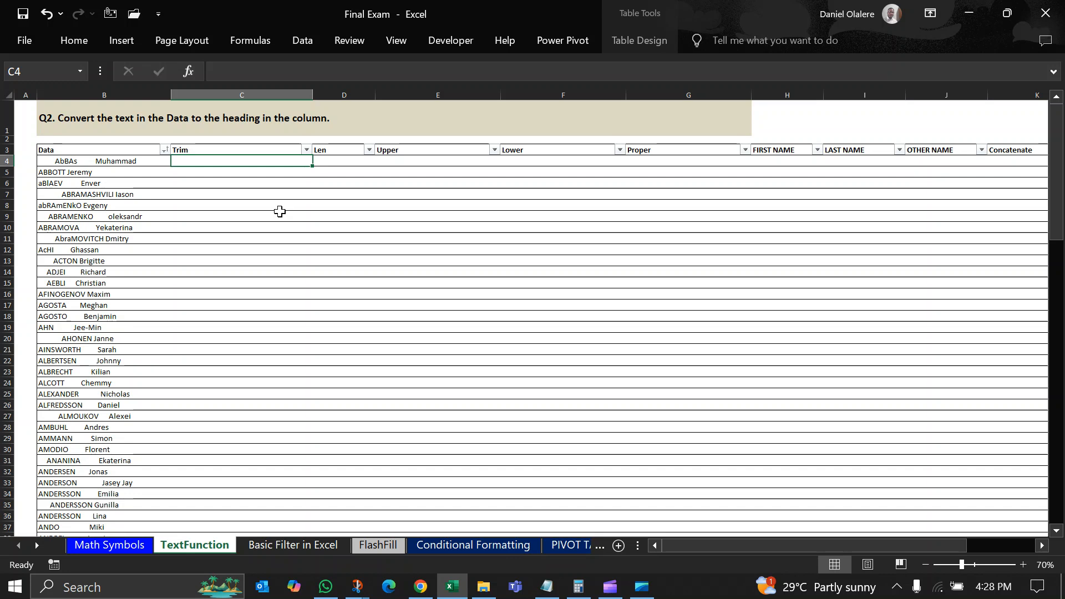
{"action": "type", "text": "=trim"}
{"action": "key", "text": "Tab"}
{"action": "left_click", "coordinate": [123, 159]}
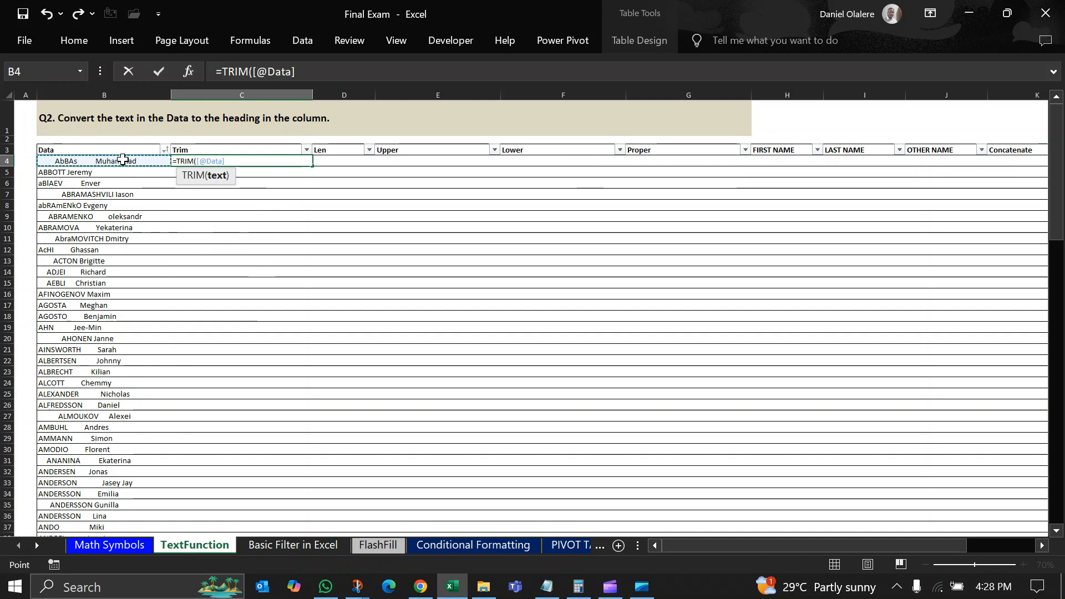
{"action": "type", "text": ")"}
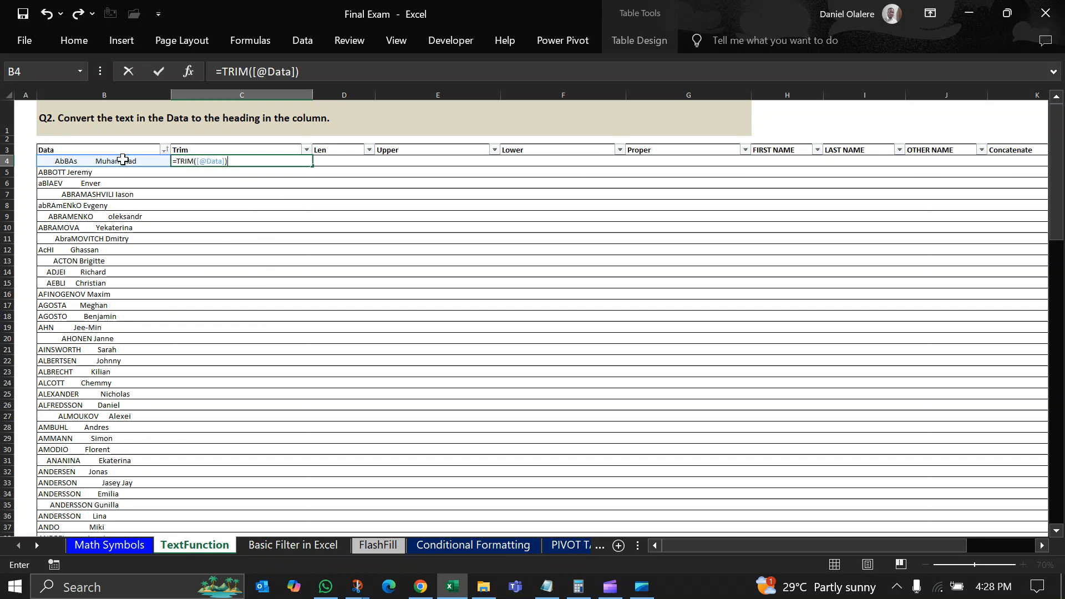
{"action": "key", "text": "Return"}
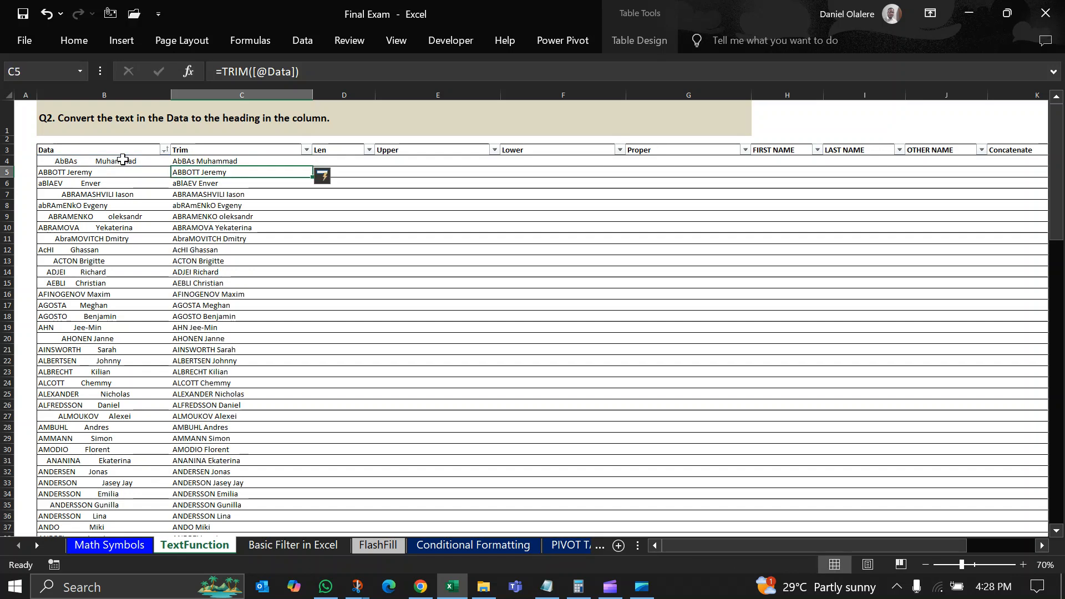
Narrow the Trim column and look through its trimmed names down the list.
{"action": "left_click_drag", "start_coordinate": [312, 94], "coordinate": [277, 95]}
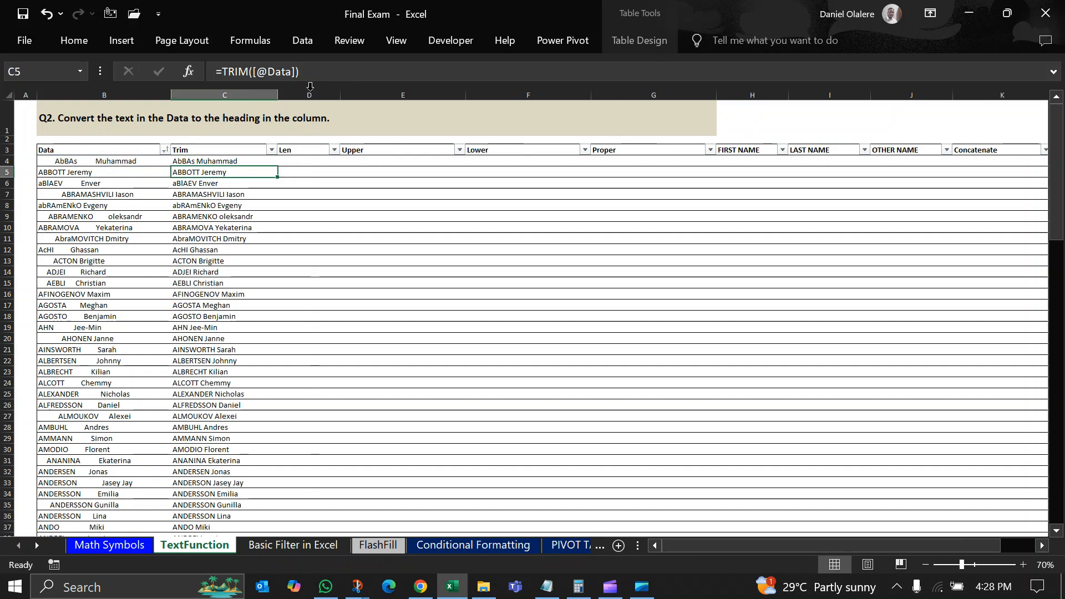
{"action": "left_click", "coordinate": [213, 260]}
{"action": "left_click", "coordinate": [230, 162]}
{"action": "left_click", "coordinate": [231, 216]}
{"action": "scroll", "coordinate": [232, 217], "scroll_direction": "down", "scroll_amount": 20}
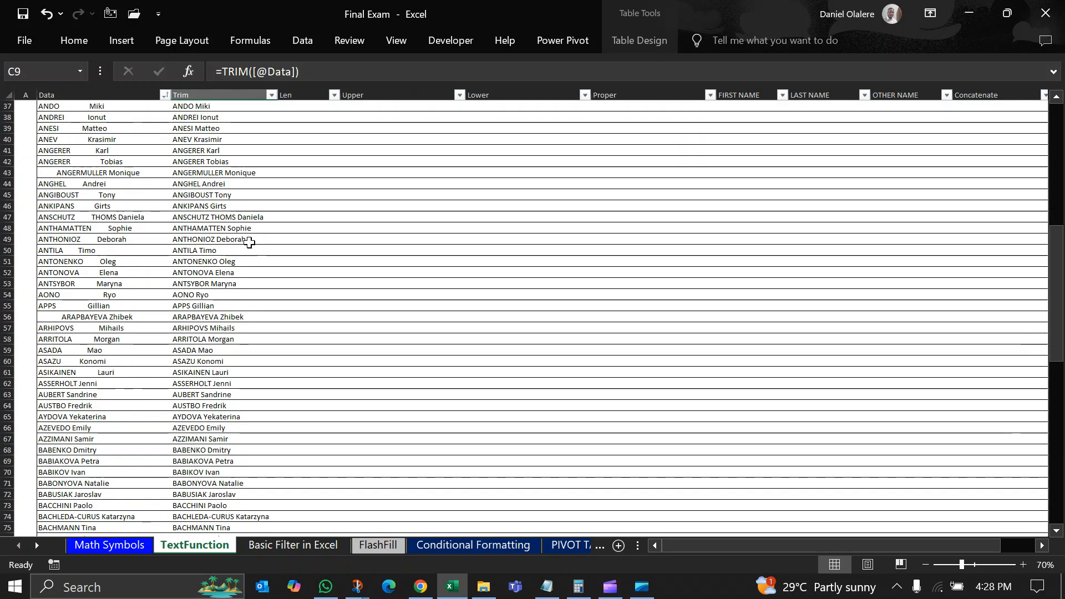
{"action": "scroll", "coordinate": [247, 259], "scroll_direction": "up", "scroll_amount": 20}
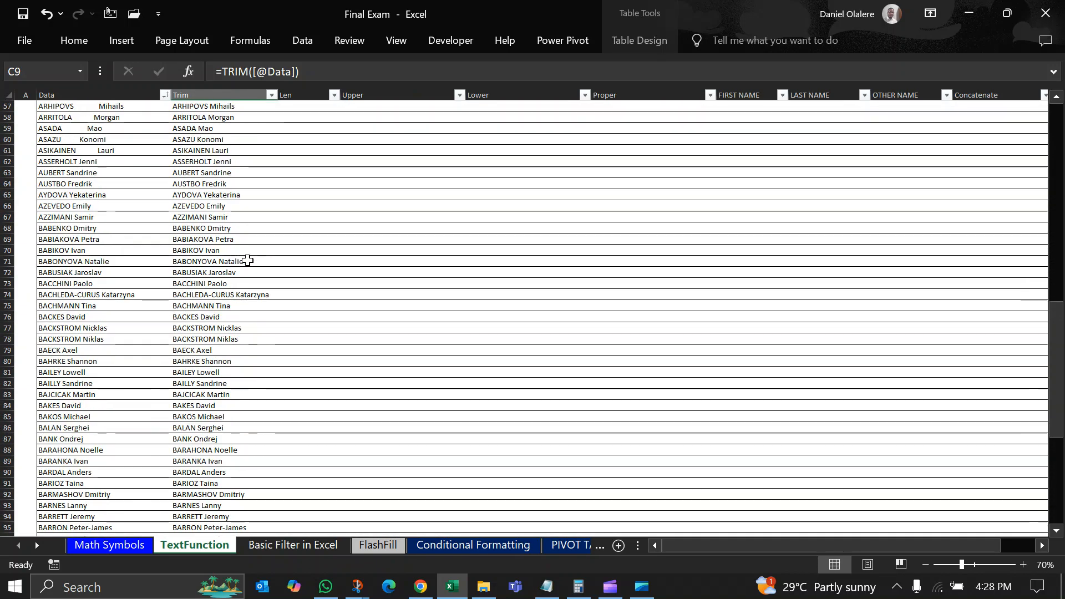
Inspect the TRIM formula in cell C4, leaving it as it is.
{"action": "left_click", "coordinate": [207, 161]}
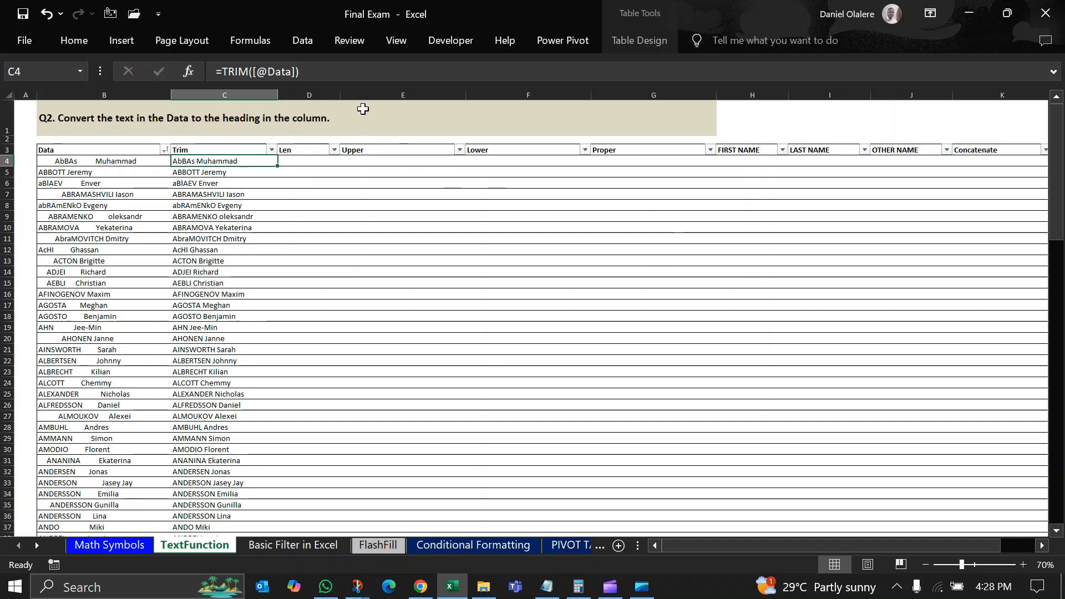
{"action": "left_click_drag", "start_coordinate": [326, 74], "coordinate": [214, 72]}
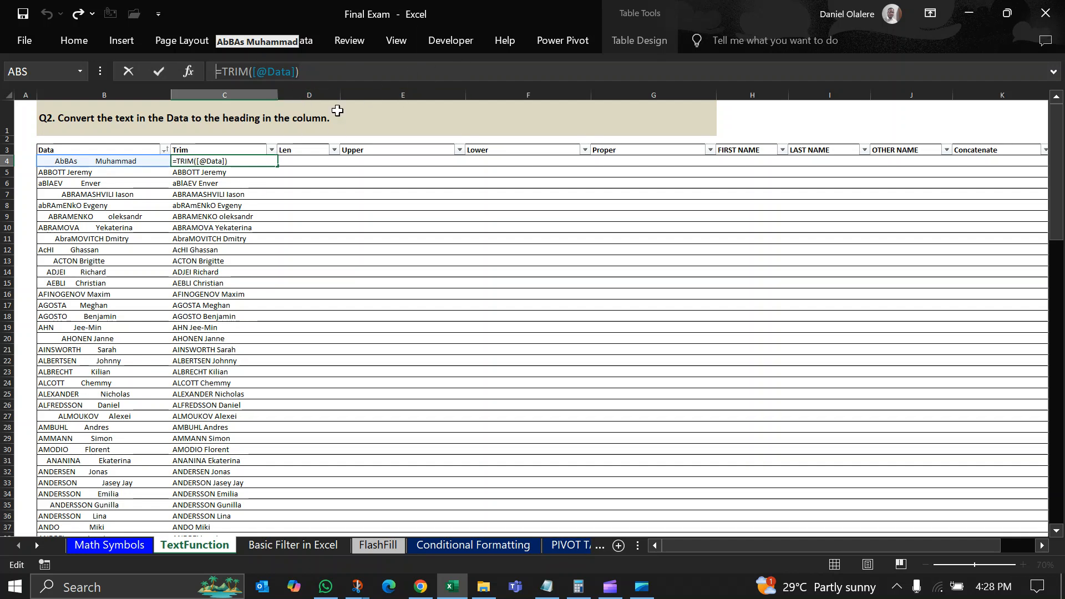
{"action": "type", "text": "="}
{"action": "left_click", "coordinate": [347, 182]}
{"action": "key", "text": "Escape"}
Check the formula in cell C15 against the one in C4 at the start of the Trim column.
{"action": "left_click_drag", "start_coordinate": [207, 161], "coordinate": [196, 438]}
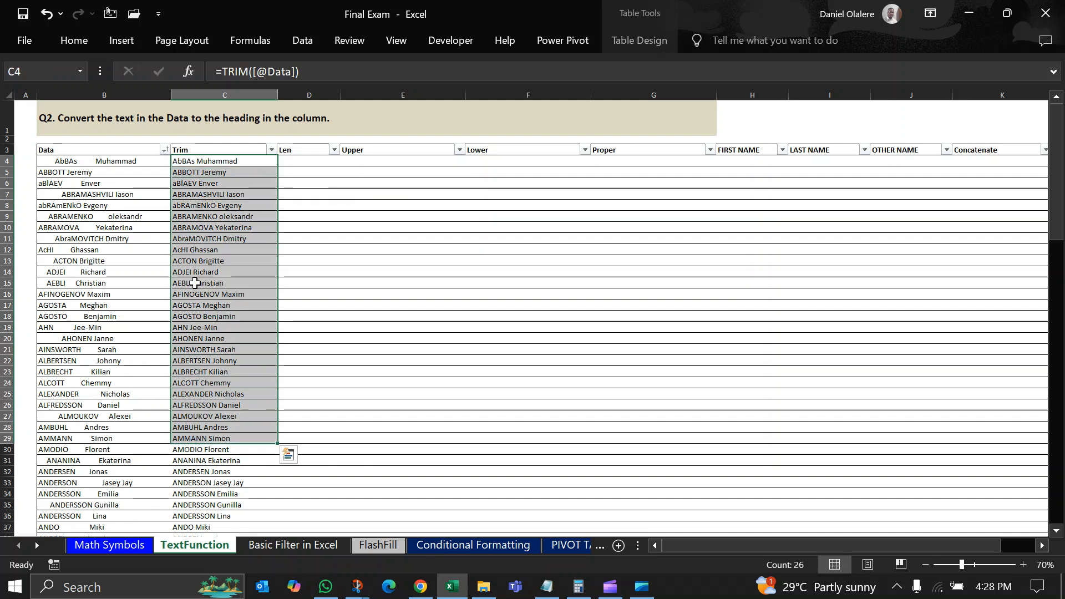
{"action": "left_click", "coordinate": [196, 283]}
{"action": "left_click", "coordinate": [322, 70]}
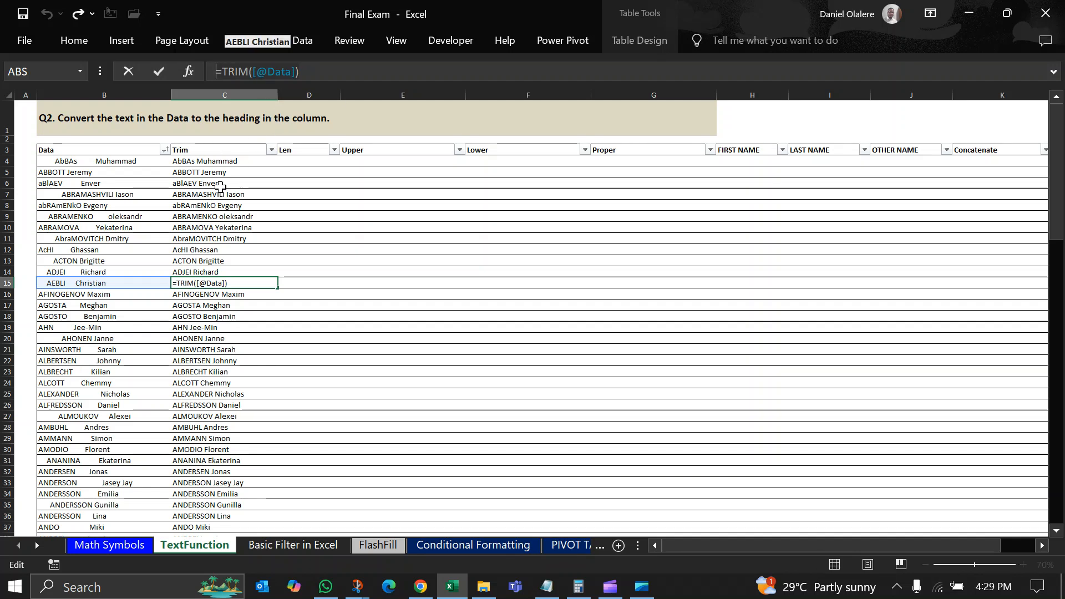
{"action": "key", "text": "Escape"}
{"action": "left_click", "coordinate": [221, 160]}
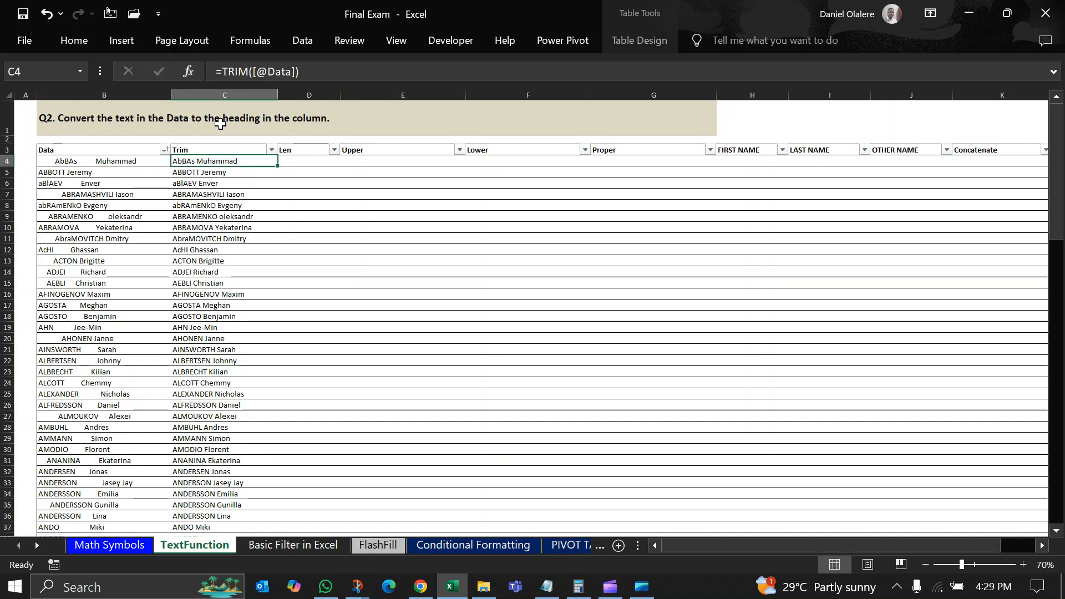
Clear the name in cell B4 of the Data column to test the Trim formula, and check C4.
{"action": "left_click", "coordinate": [146, 161]}
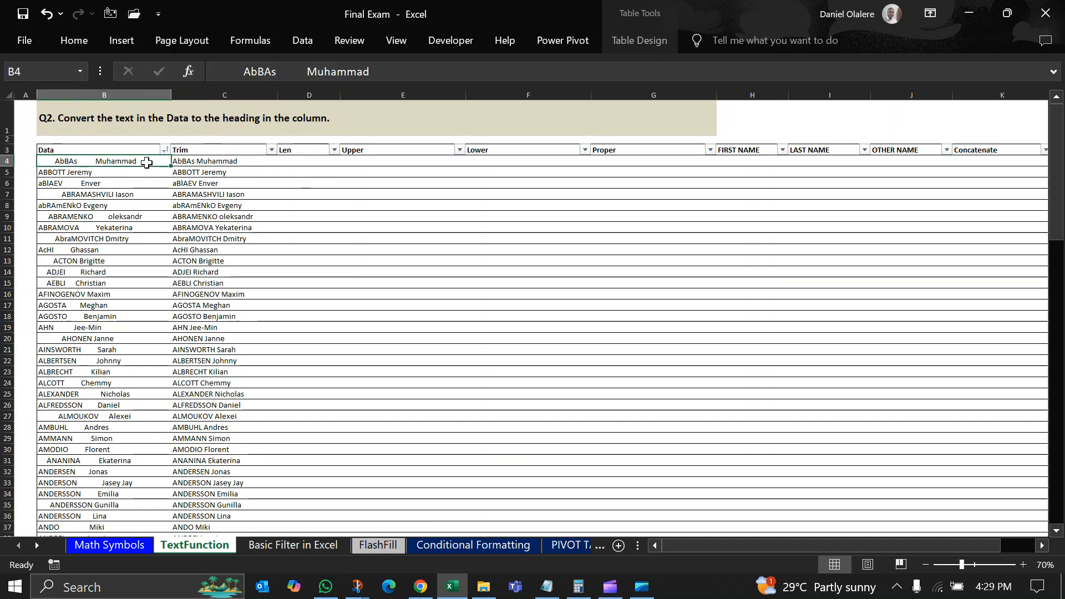
{"action": "key", "text": "Delete"}
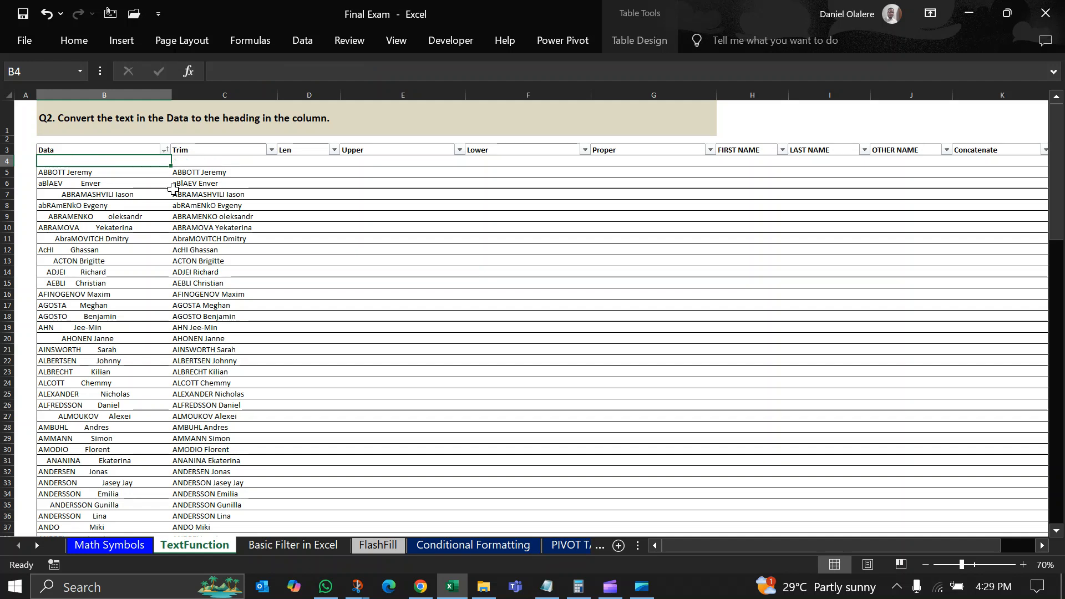
{"action": "left_click", "coordinate": [225, 160]}
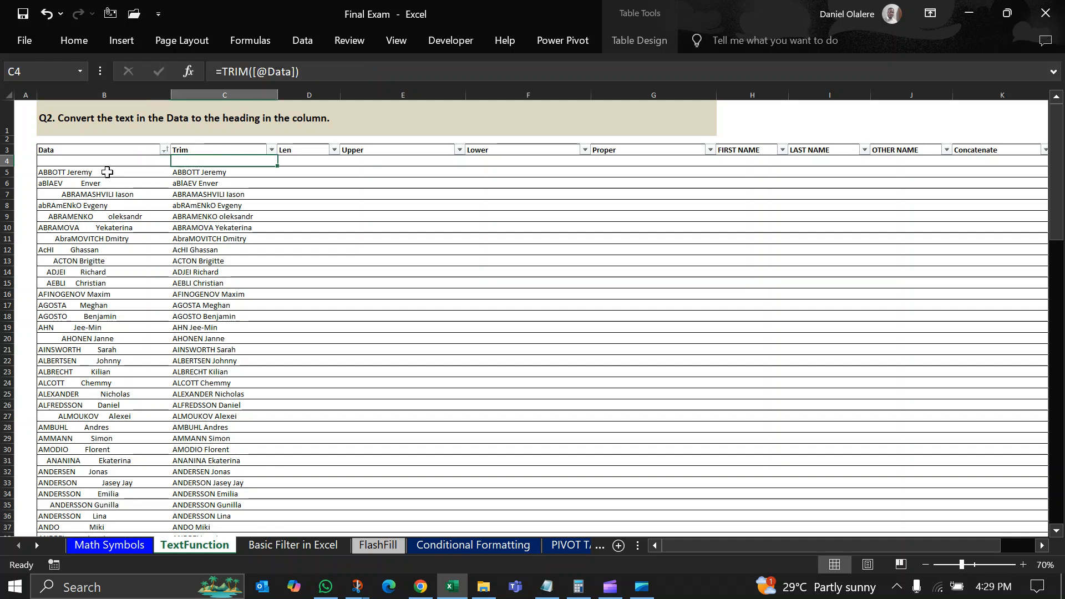
Undo the clearing of cell B4 to restore its name in the Data column.
{"action": "left_click_drag", "start_coordinate": [184, 159], "coordinate": [216, 280]}
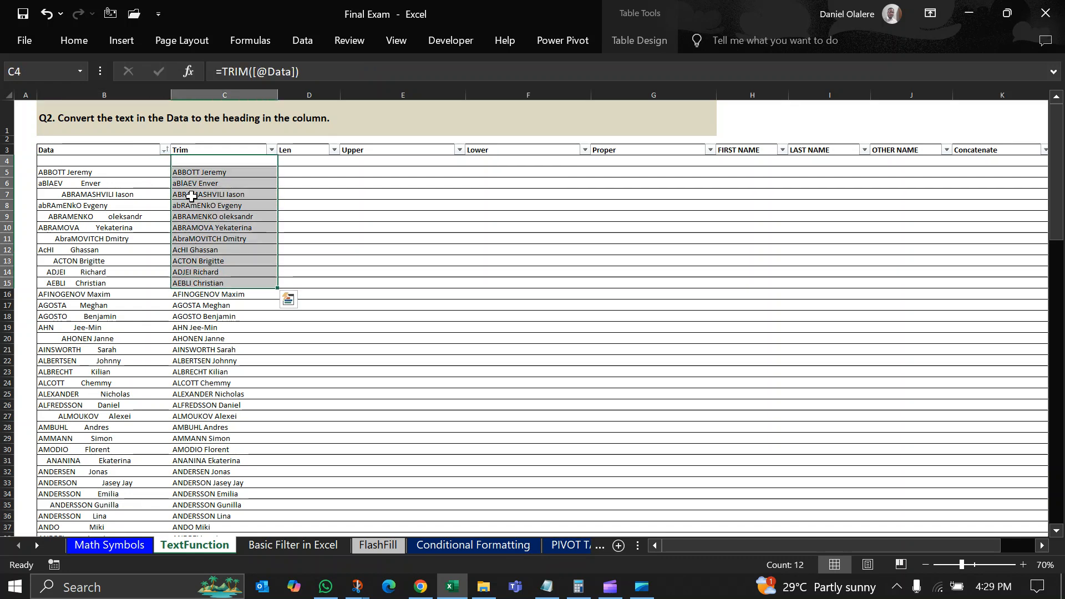
{"action": "key", "text": "ctrl+z"}
{"action": "key", "text": "ctrl+z"}
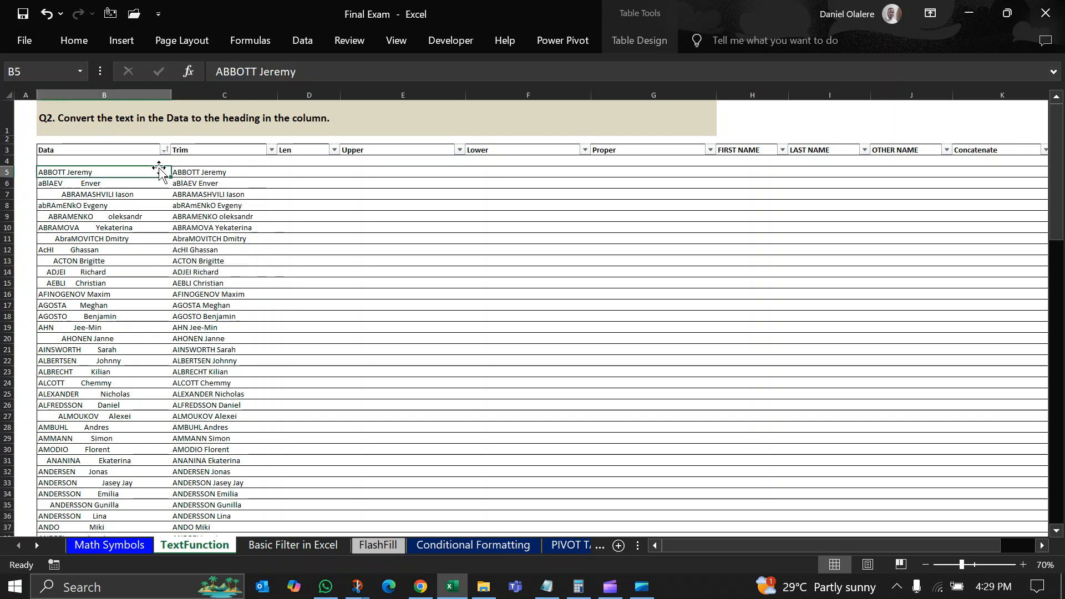
Replace the TRIM formulas from C4 down to C120 with their values by copying and pasting them in place as values.
{"action": "left_click", "coordinate": [221, 161]}
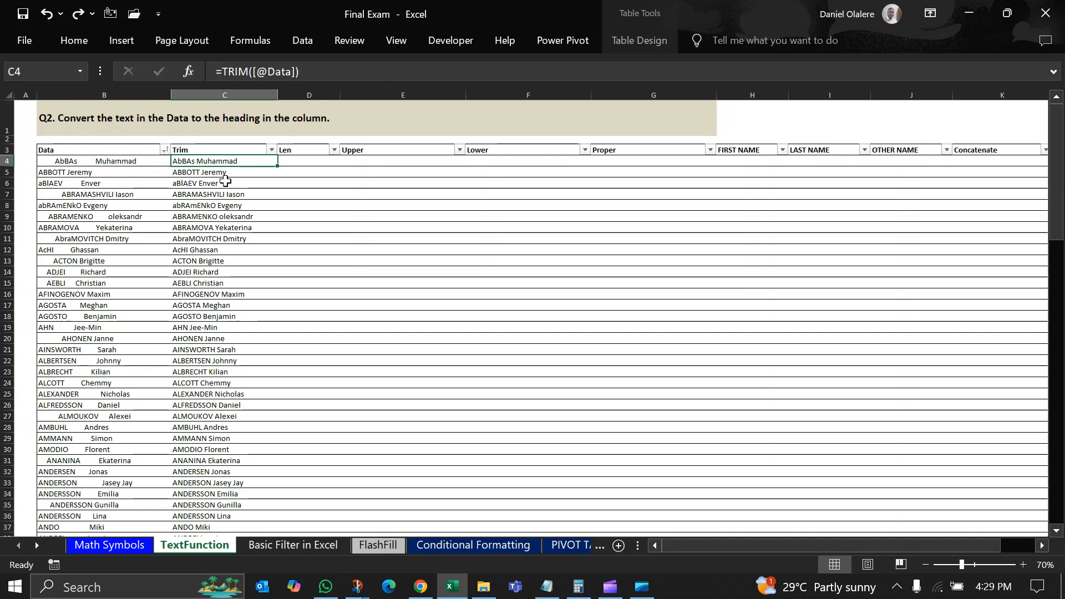
{"action": "key", "text": "ctrl+shift+Down"}
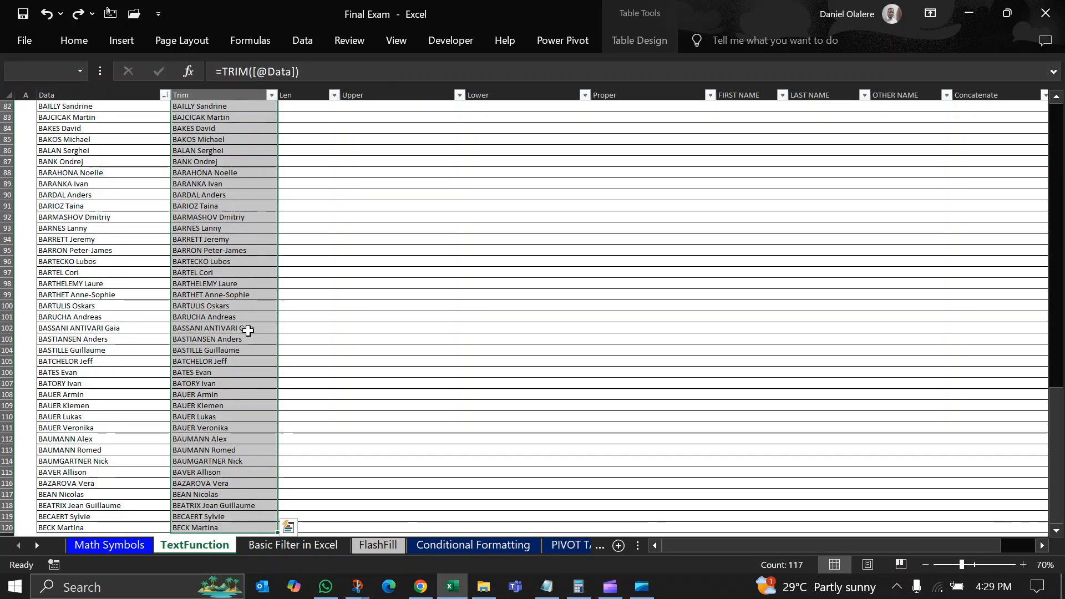
{"action": "key", "text": "ctrl+c"}
{"action": "scroll", "coordinate": [230, 371], "scroll_direction": "down", "scroll_amount": 3}
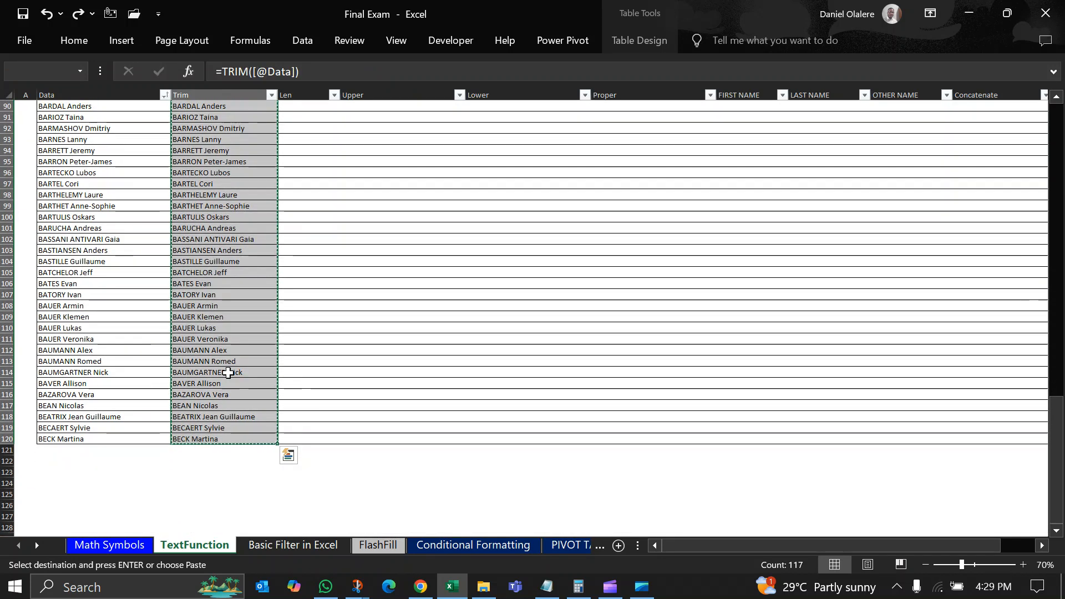
{"action": "key", "text": "ctrl+Up"}
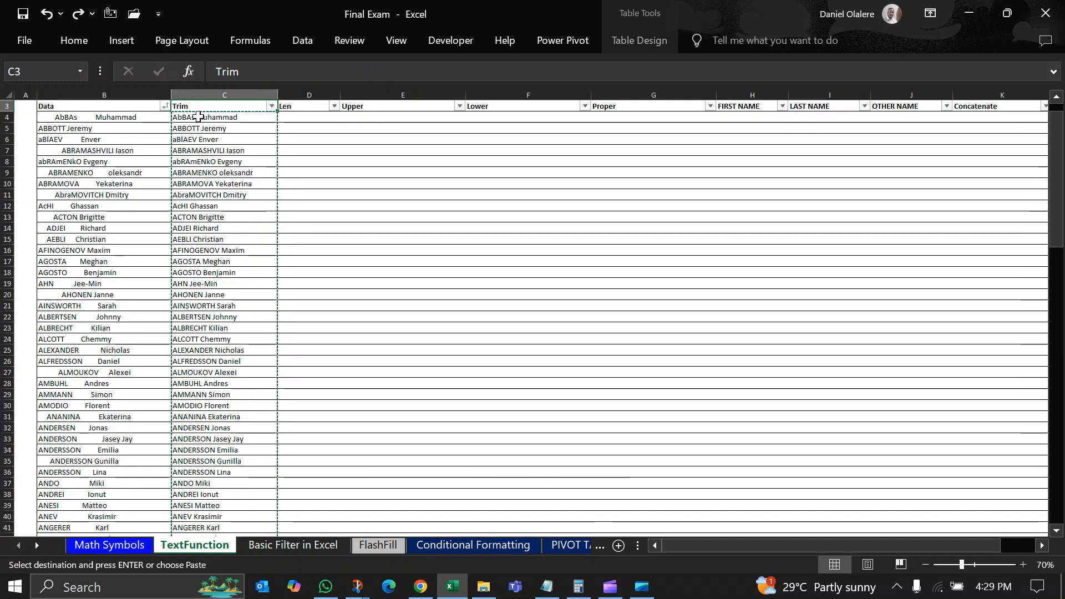
{"action": "left_click", "coordinate": [198, 116]}
{"action": "right_click", "coordinate": [198, 117]}
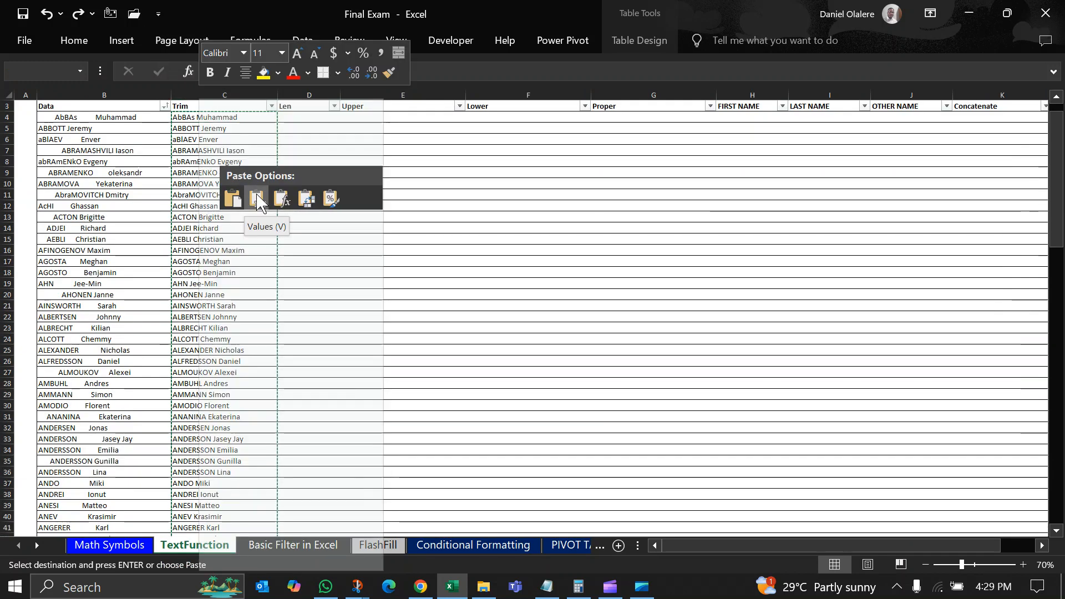
{"action": "left_click", "coordinate": [257, 196]}
Check several cells of the Trim column, such as C4, C6 and C14, for plain text instead of formulas.
{"action": "left_click", "coordinate": [224, 141]}
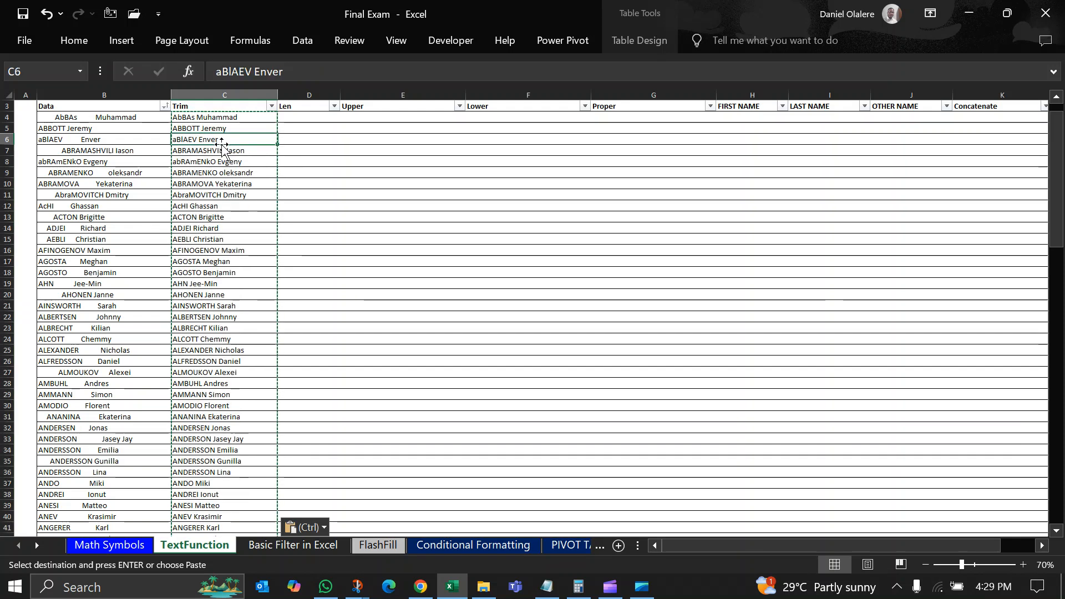
{"action": "left_click", "coordinate": [259, 172]}
{"action": "left_click", "coordinate": [230, 117]}
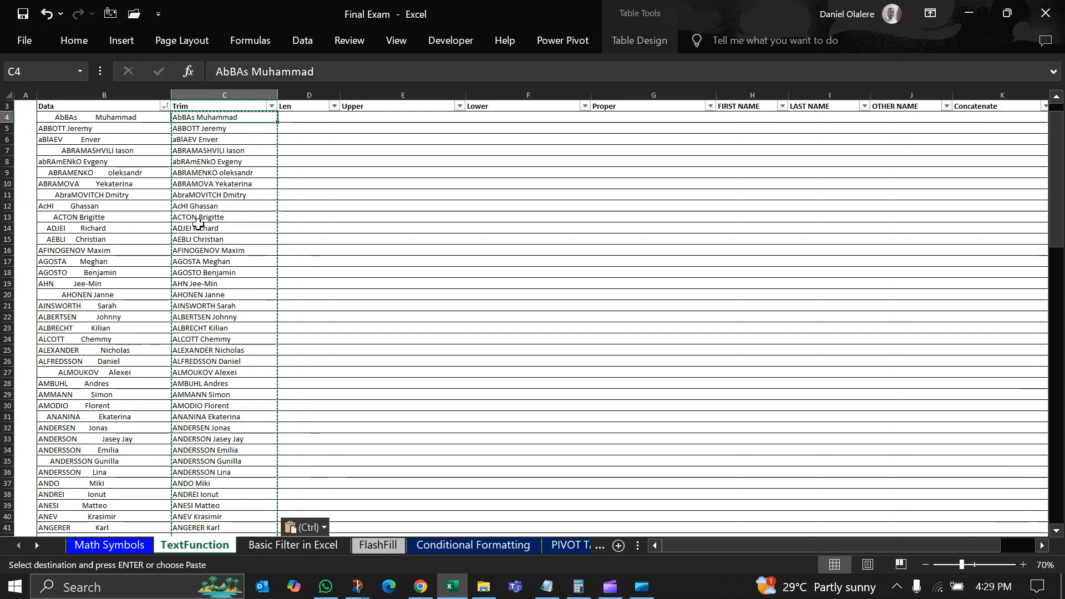
{"action": "left_click", "coordinate": [240, 227]}
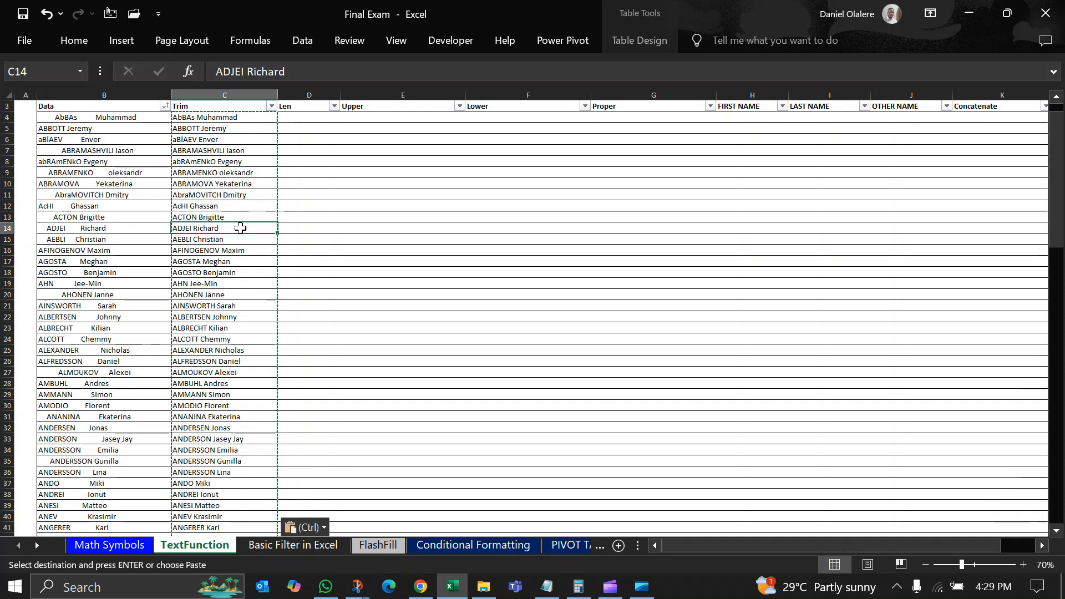
{"action": "scroll", "coordinate": [241, 228], "scroll_direction": "up", "scroll_amount": 1}
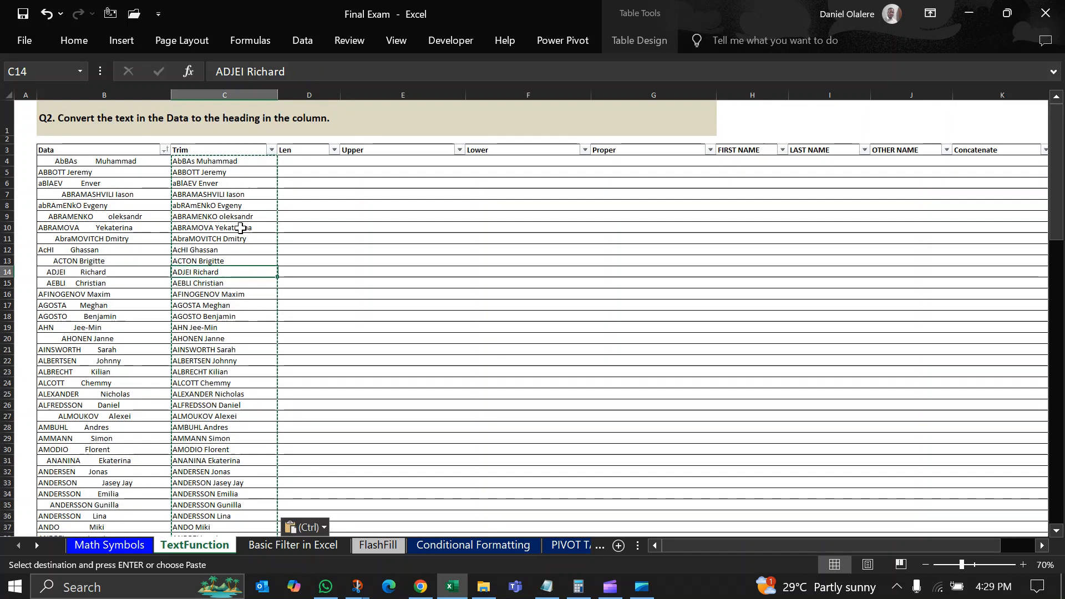
{"action": "left_click", "coordinate": [220, 161]}
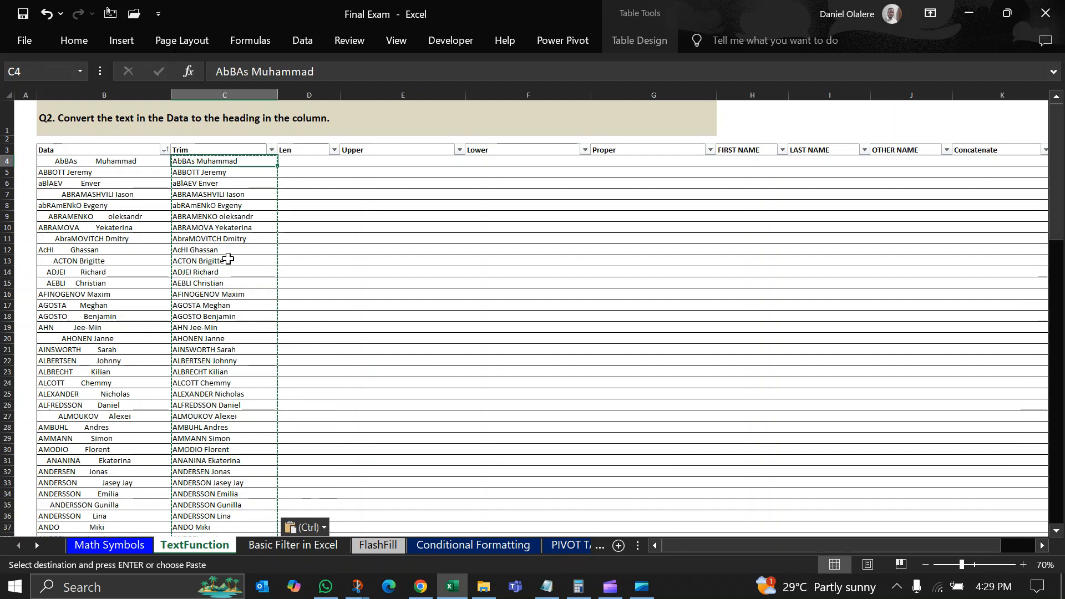
{"action": "left_click_drag", "start_coordinate": [225, 272], "coordinate": [225, 349]}
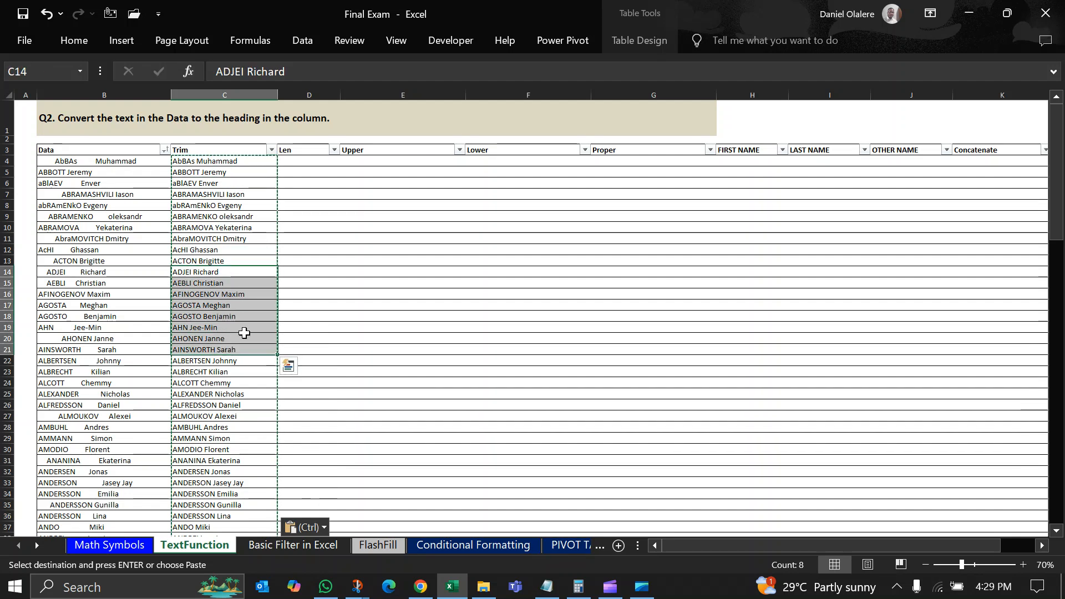
{"action": "left_click", "coordinate": [233, 180]}
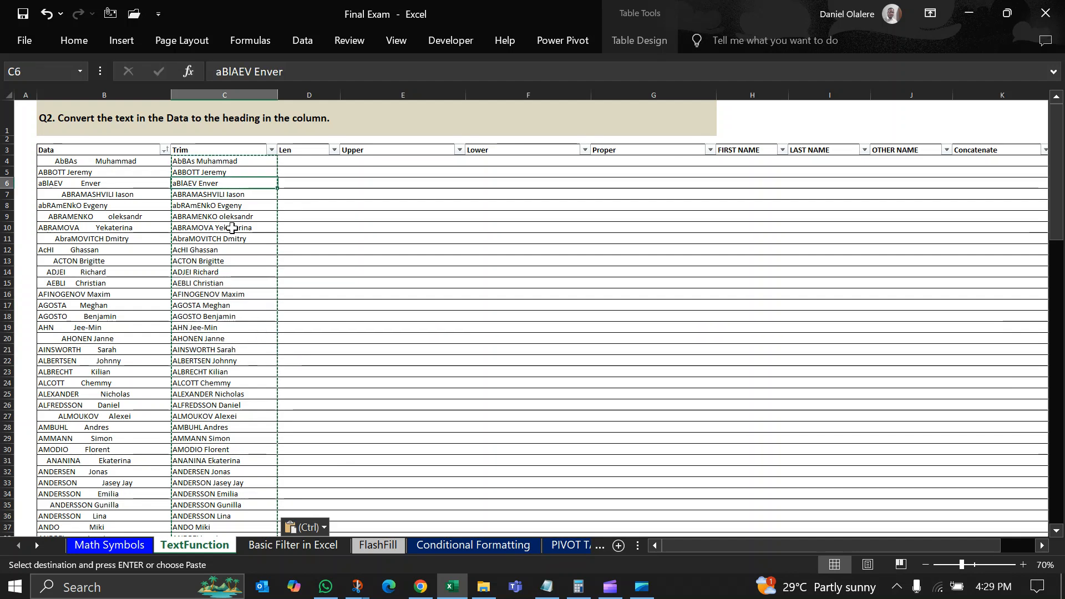
Clear the name in cell B4 to test whether C4 still depends on it, and undo the deletion.
{"action": "left_click", "coordinate": [93, 160]}
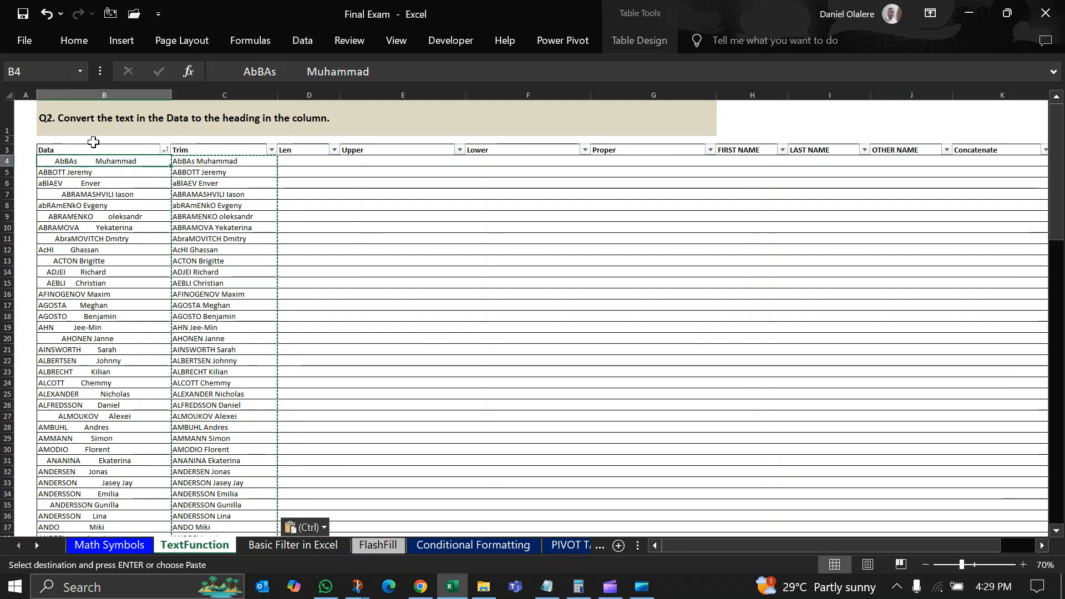
{"action": "key", "text": "Delete"}
{"action": "left_click", "coordinate": [228, 159]}
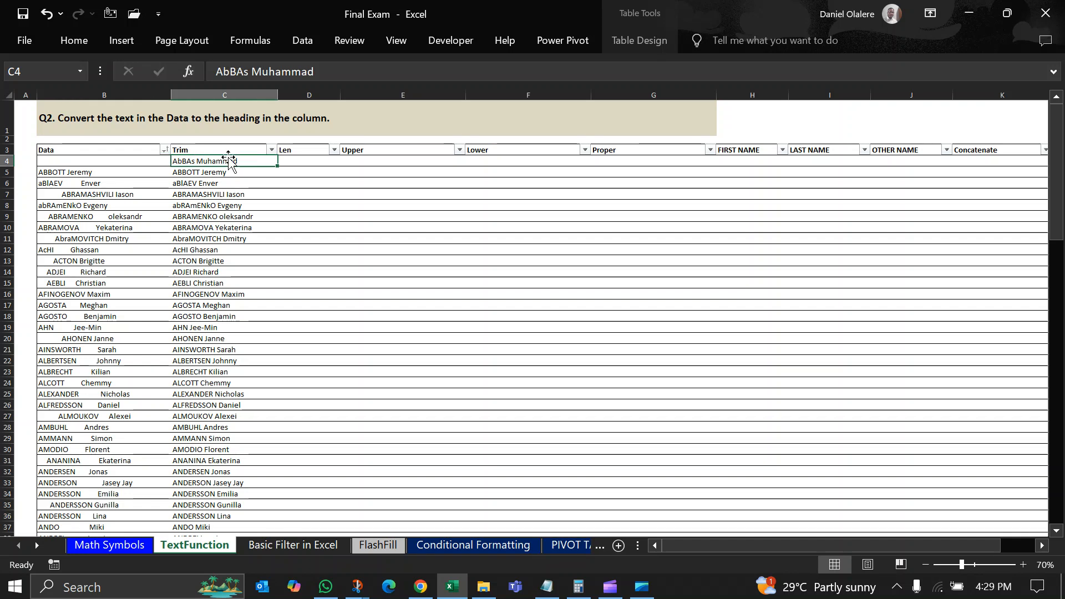
{"action": "key", "text": "ctrl+z"}
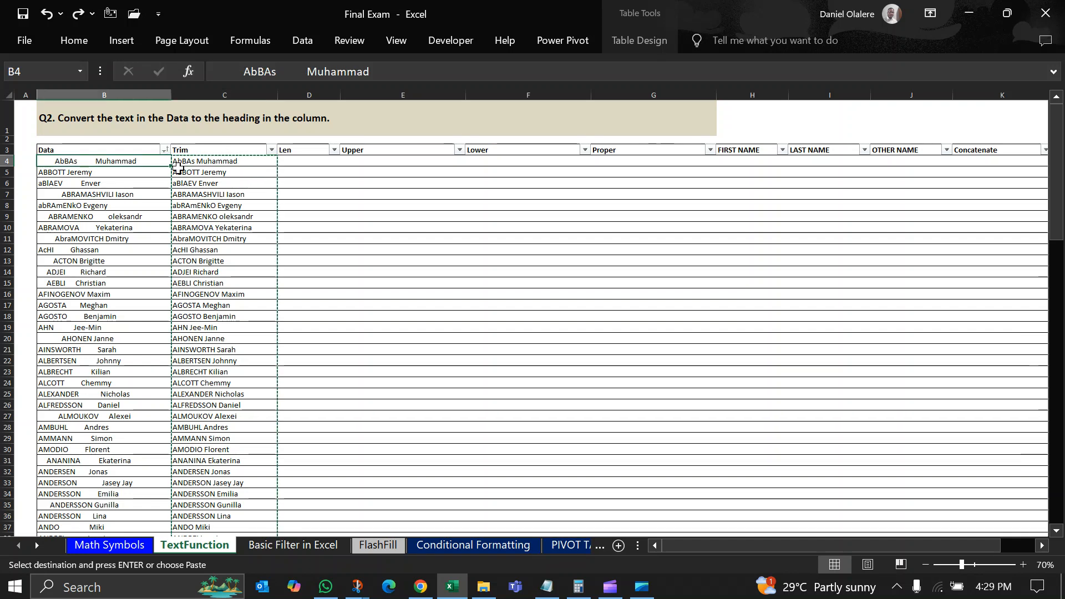
{"action": "left_click", "coordinate": [206, 215]}
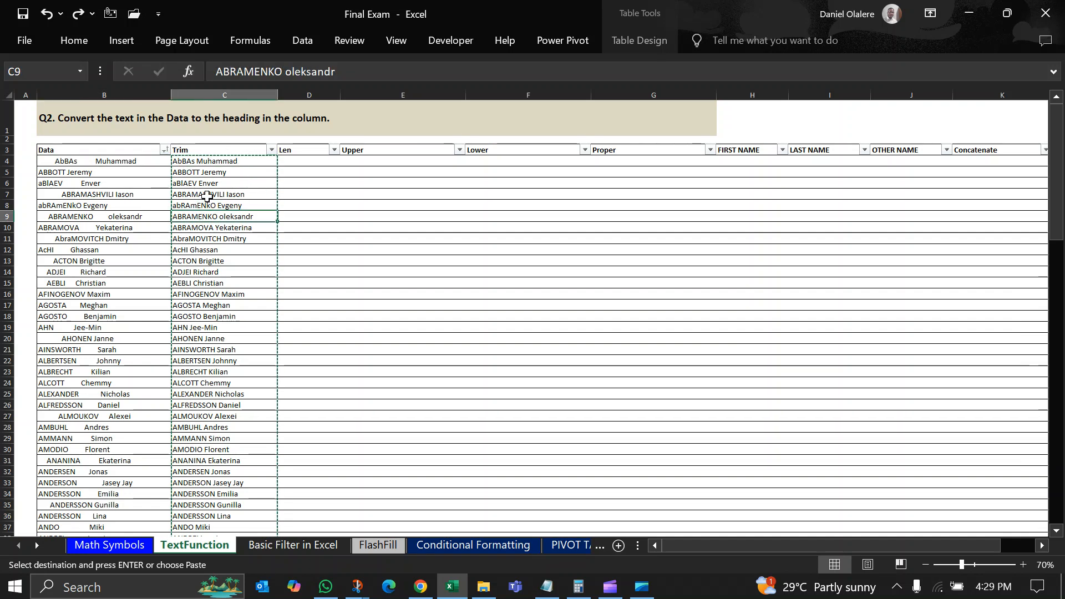
Widen the Len column to about the width of the Trim column.
{"action": "left_click", "coordinate": [313, 161]}
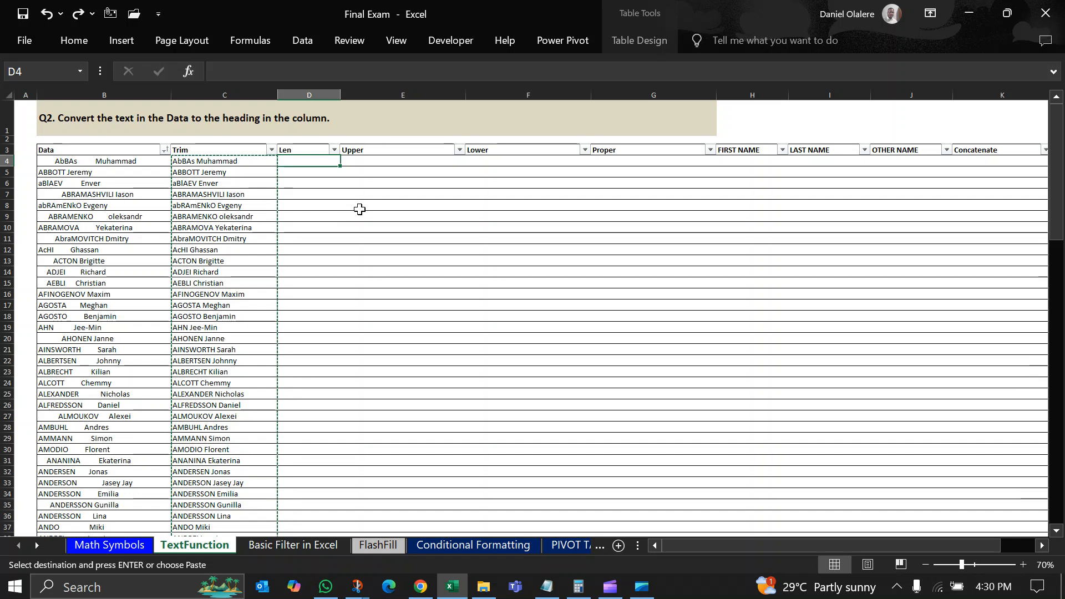
{"action": "left_click", "coordinate": [241, 162]}
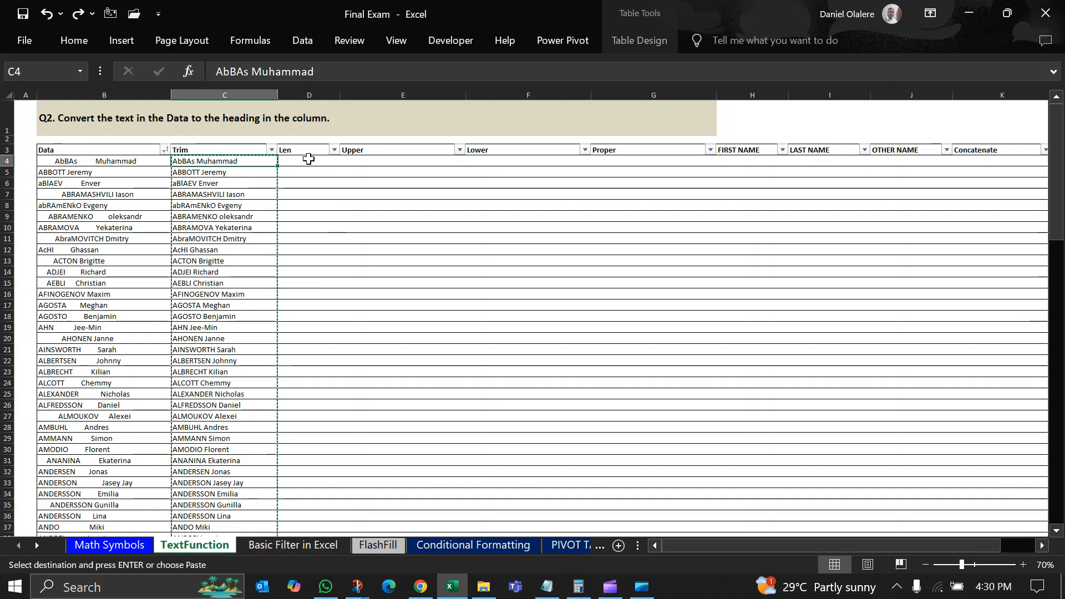
{"action": "left_click_drag", "start_coordinate": [341, 91], "coordinate": [385, 91]}
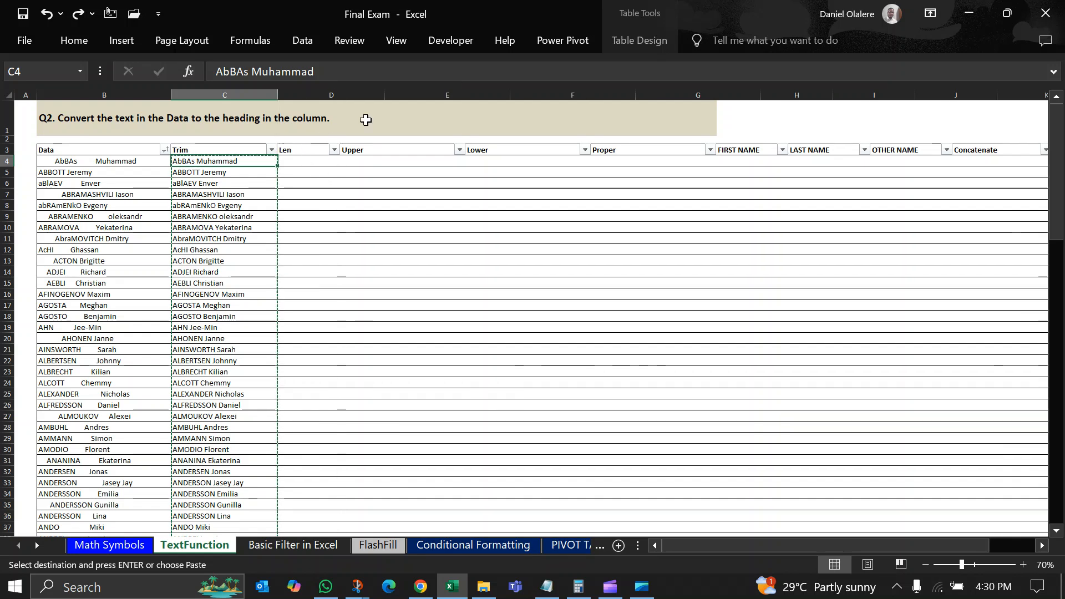
{"action": "left_click", "coordinate": [335, 95]}
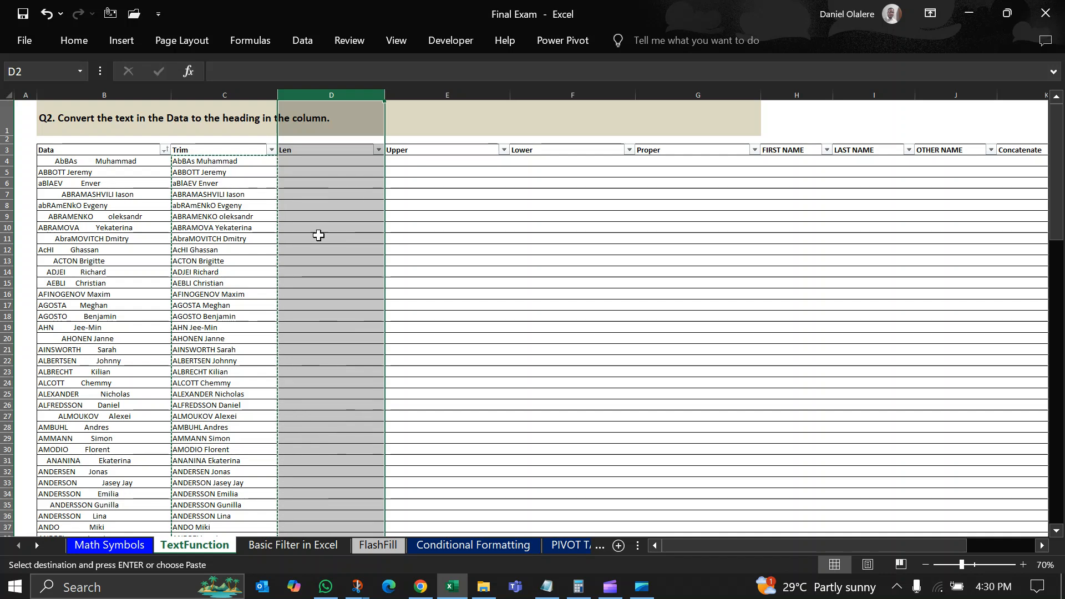
{"action": "left_click", "coordinate": [346, 160]}
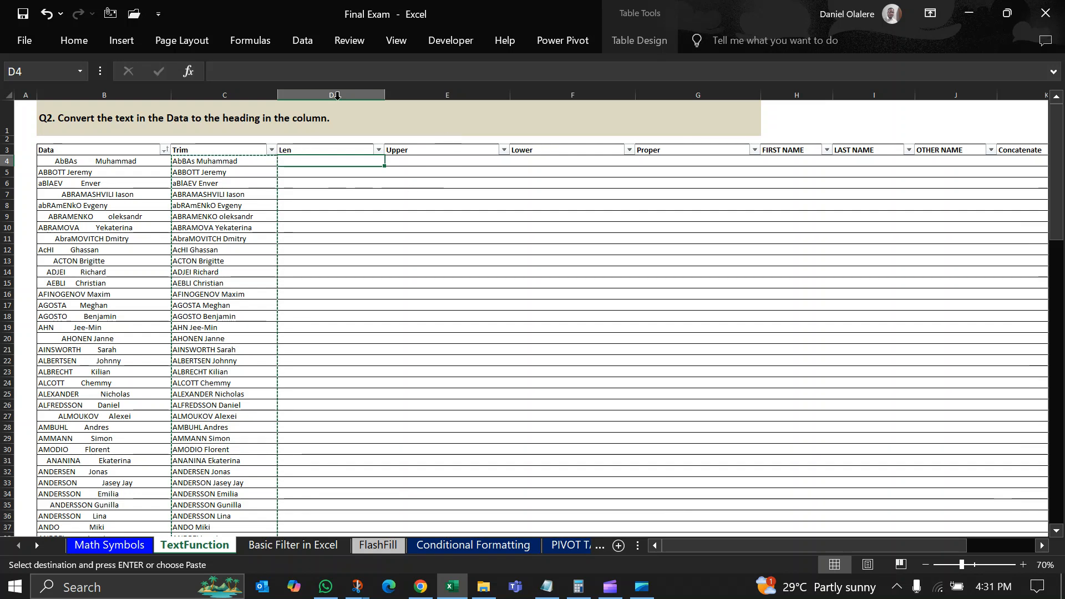
{"action": "left_click_drag", "start_coordinate": [383, 88], "coordinate": [404, 89]}
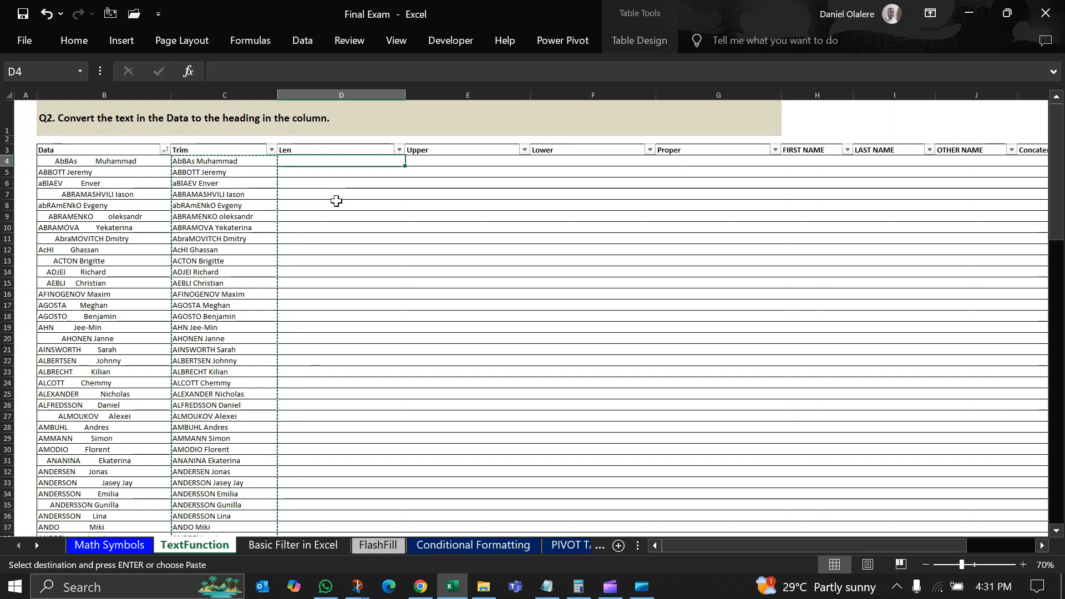
{"action": "type", "text": "="}
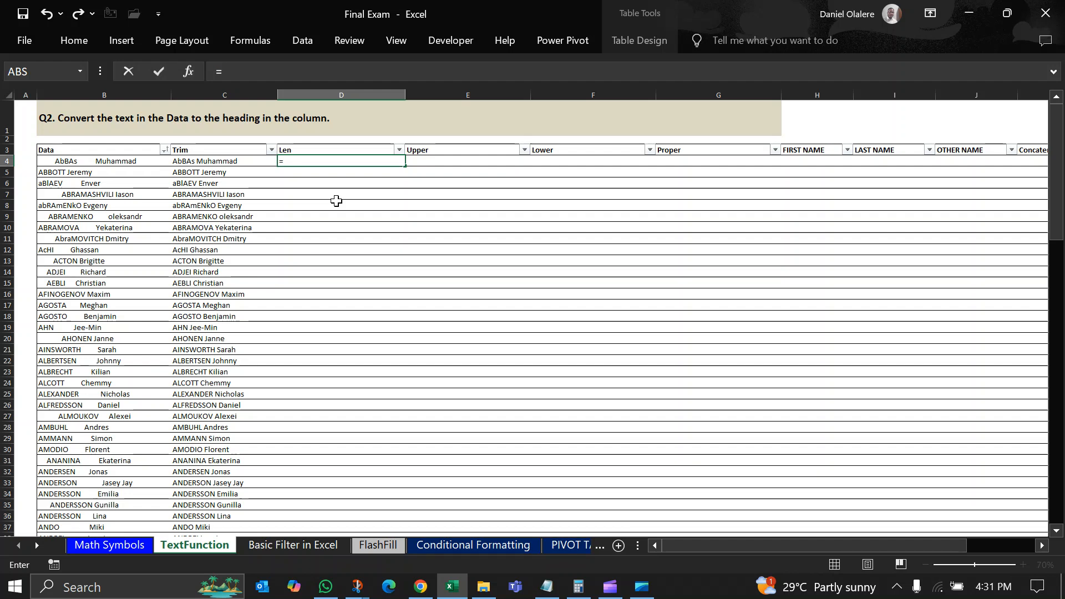
{"action": "type", "text": "len"}
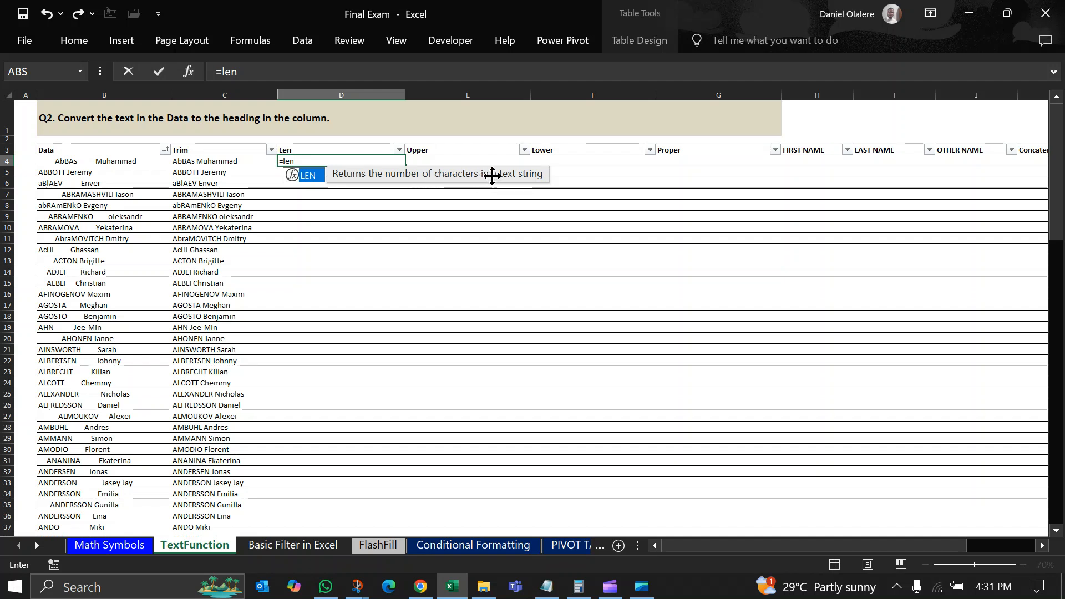
{"action": "key", "text": "Tab"}
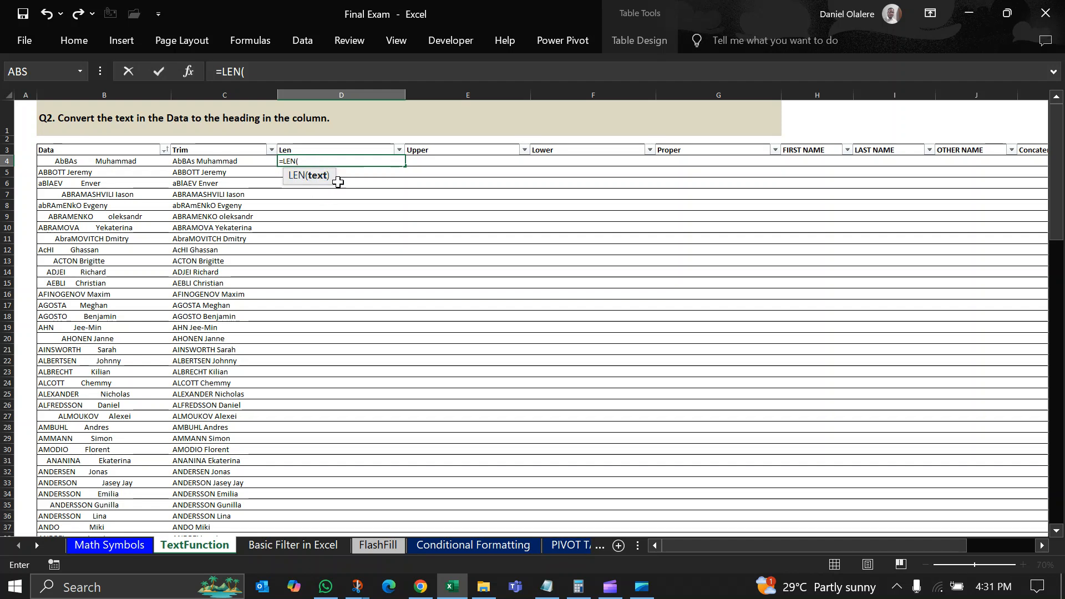
{"action": "left_click", "coordinate": [221, 164]}
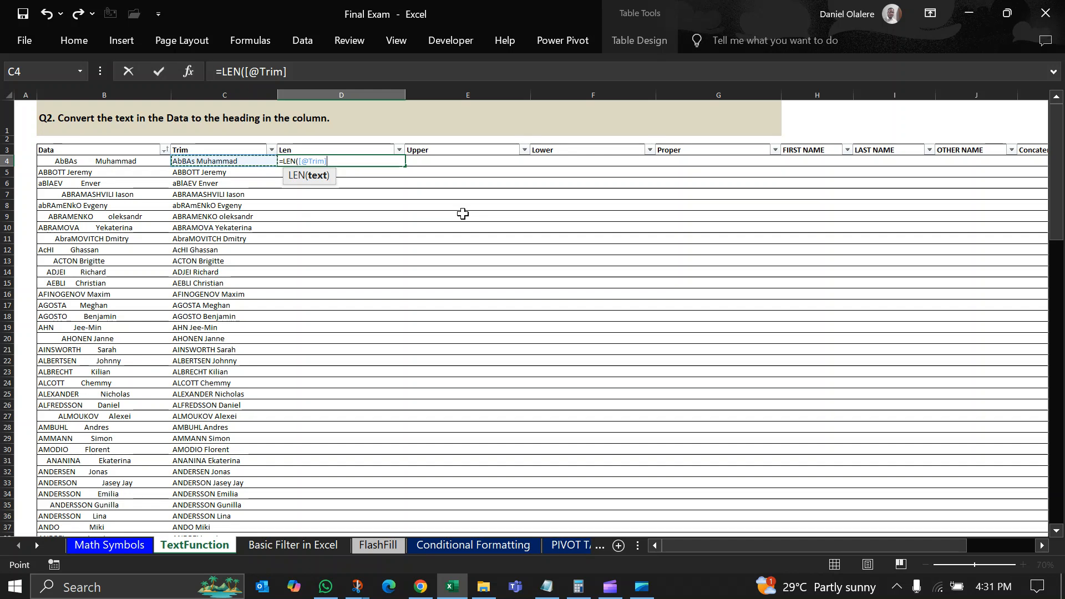
{"action": "type", "text": ")"}
{"action": "key", "text": "Return"}
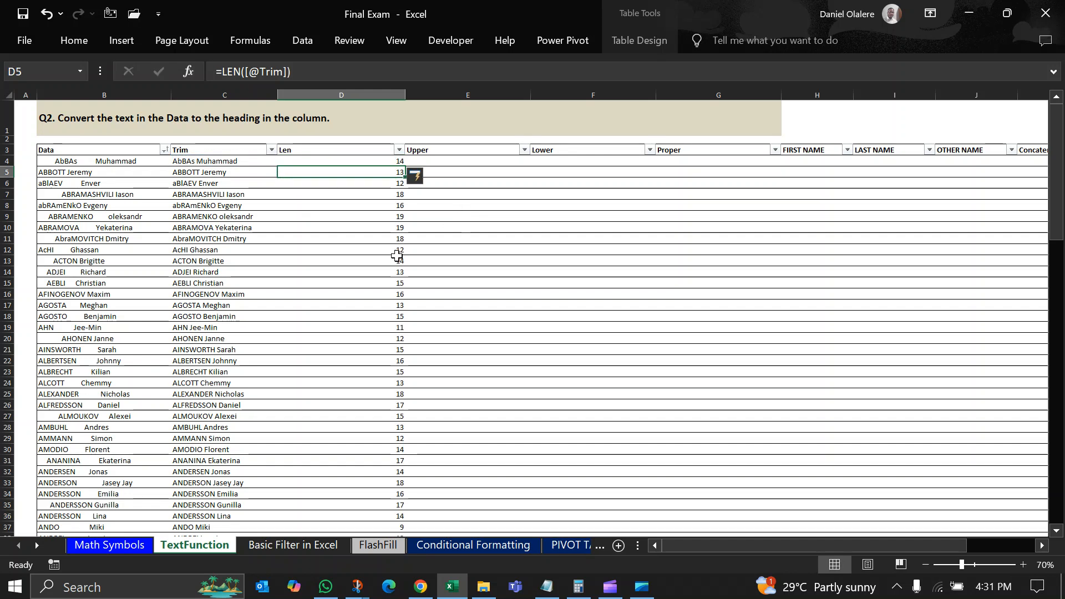
Look through the character counts in the Len column and check the formula in cells D4, D14 and D19.
{"action": "left_click_drag", "start_coordinate": [395, 162], "coordinate": [399, 392]}
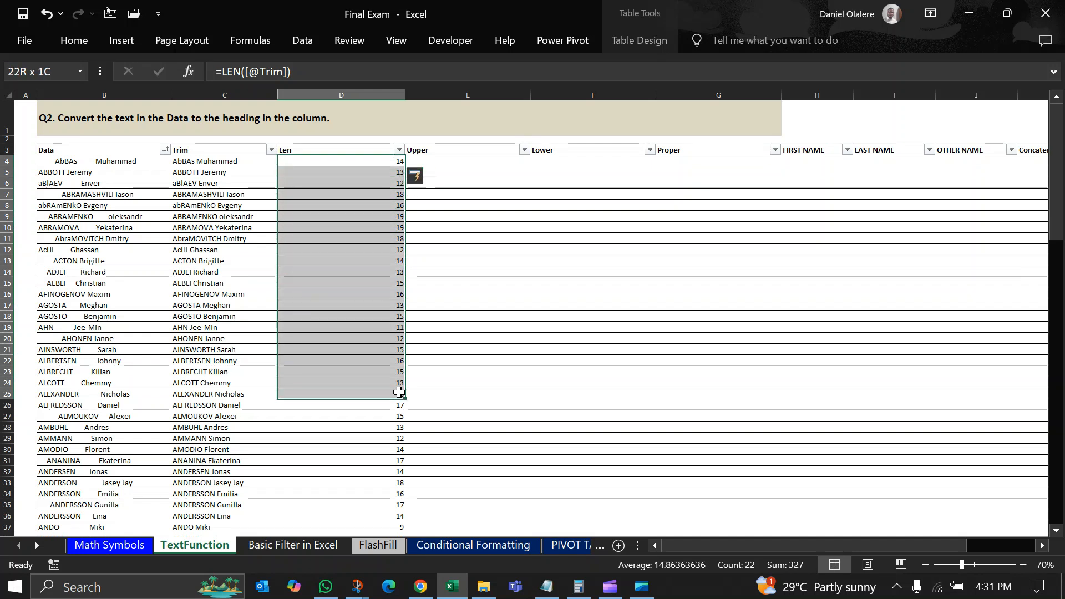
{"action": "left_click", "coordinate": [395, 272]}
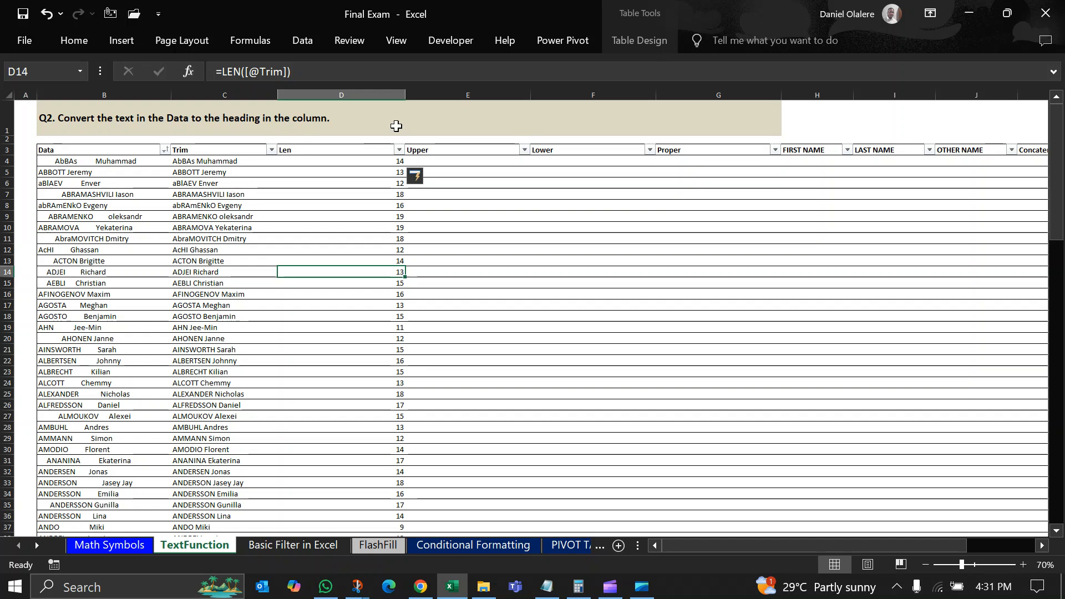
{"action": "left_click", "coordinate": [375, 160]}
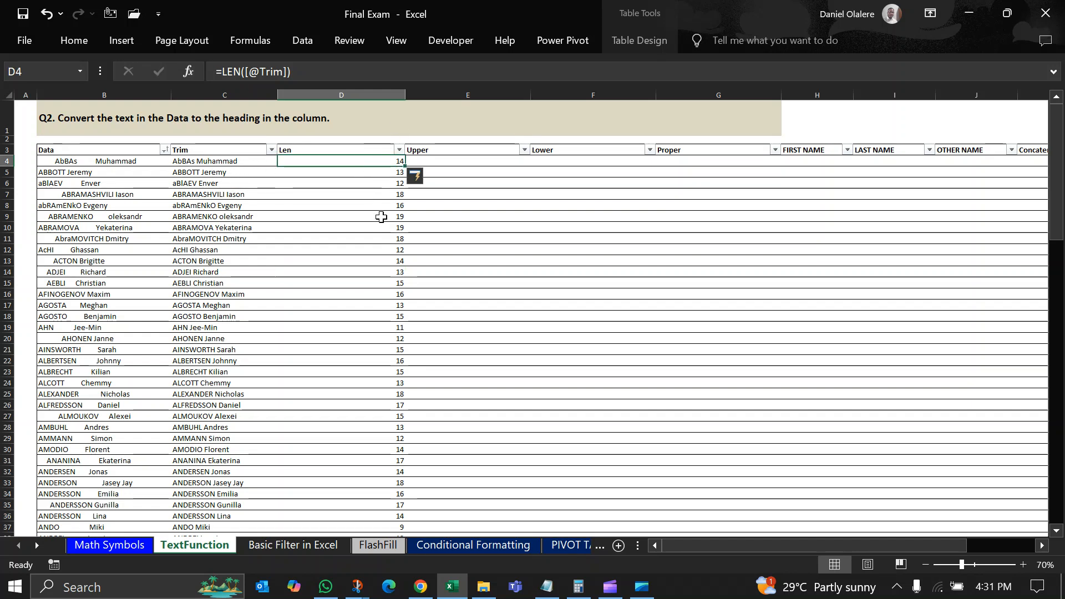
{"action": "left_click_drag", "start_coordinate": [394, 215], "coordinate": [394, 327]}
{"action": "left_click", "coordinate": [395, 328]}
Autofit the Len column to its contents and widen the Upper column.
{"action": "double_click", "coordinate": [405, 95]}
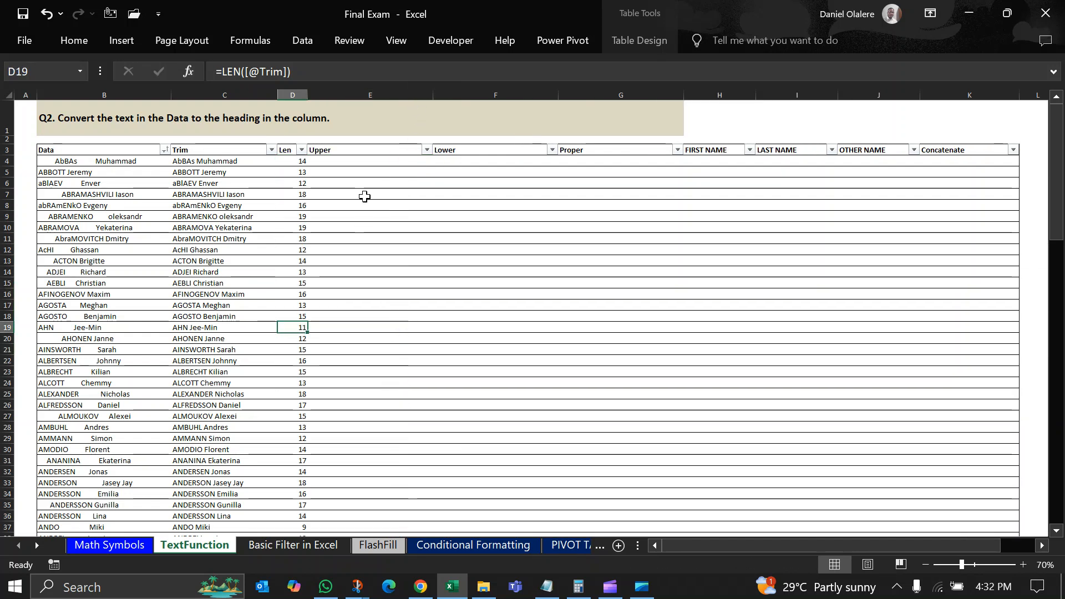
{"action": "left_click_drag", "start_coordinate": [433, 95], "coordinate": [468, 95]}
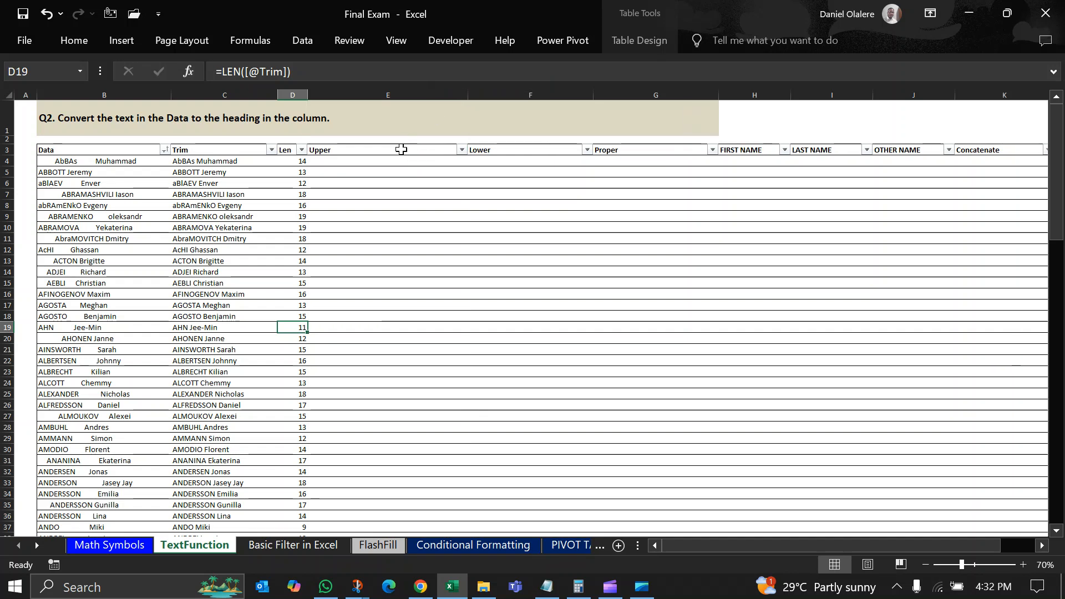
{"action": "left_click", "coordinate": [402, 151]}
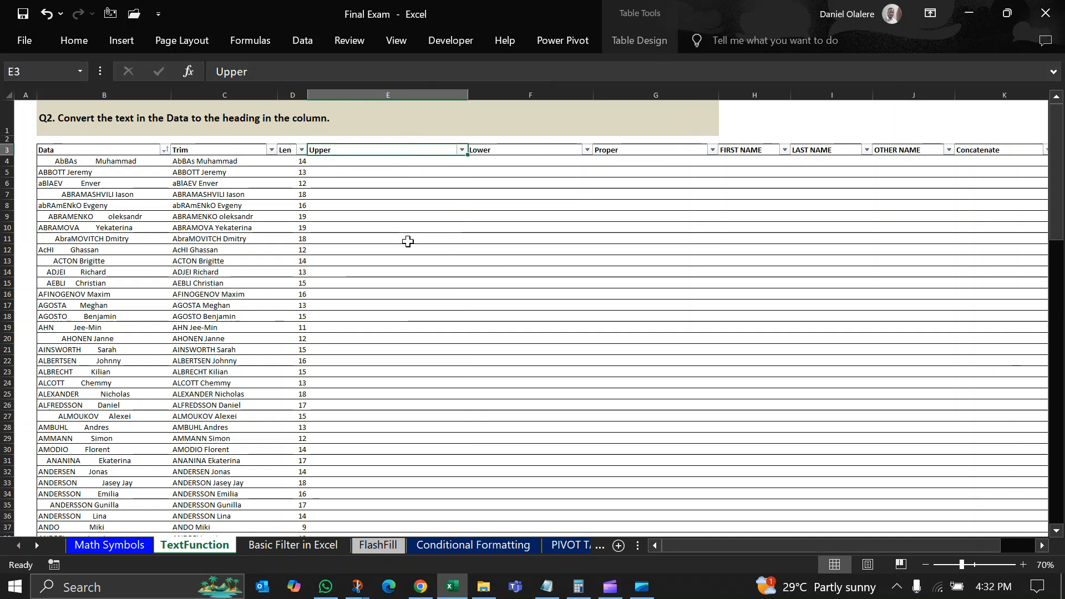
{"action": "left_click", "coordinate": [386, 161]}
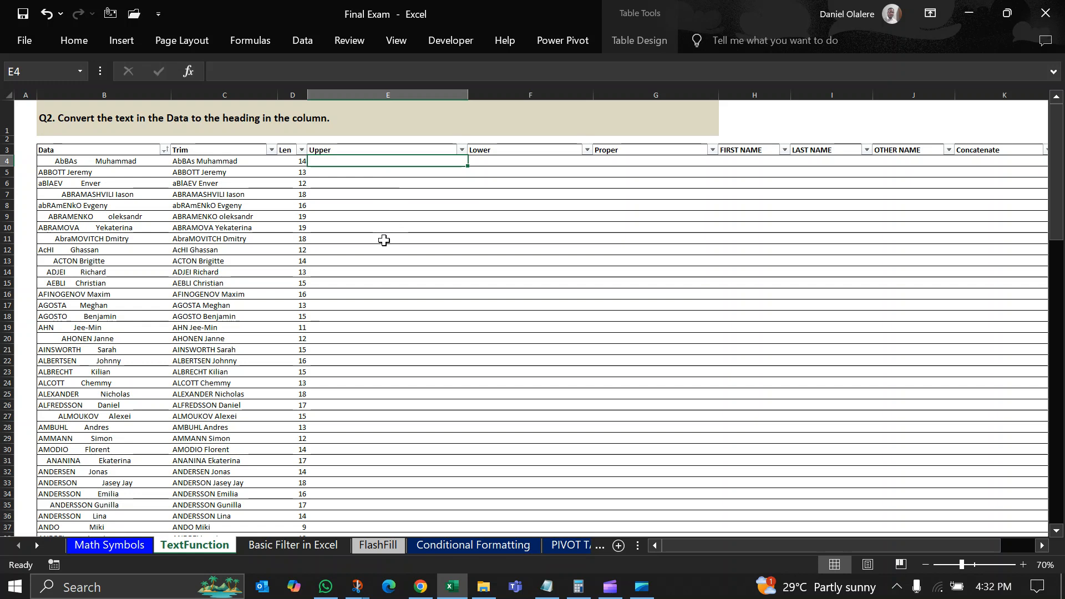
{"action": "type", "text": "="}
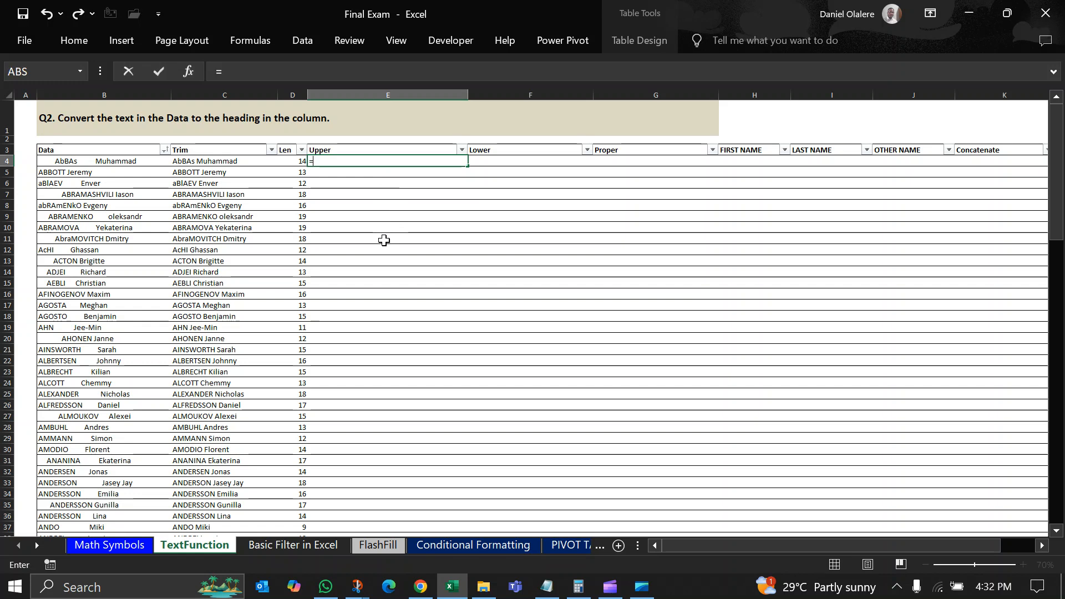
{"action": "type", "text": "upp"}
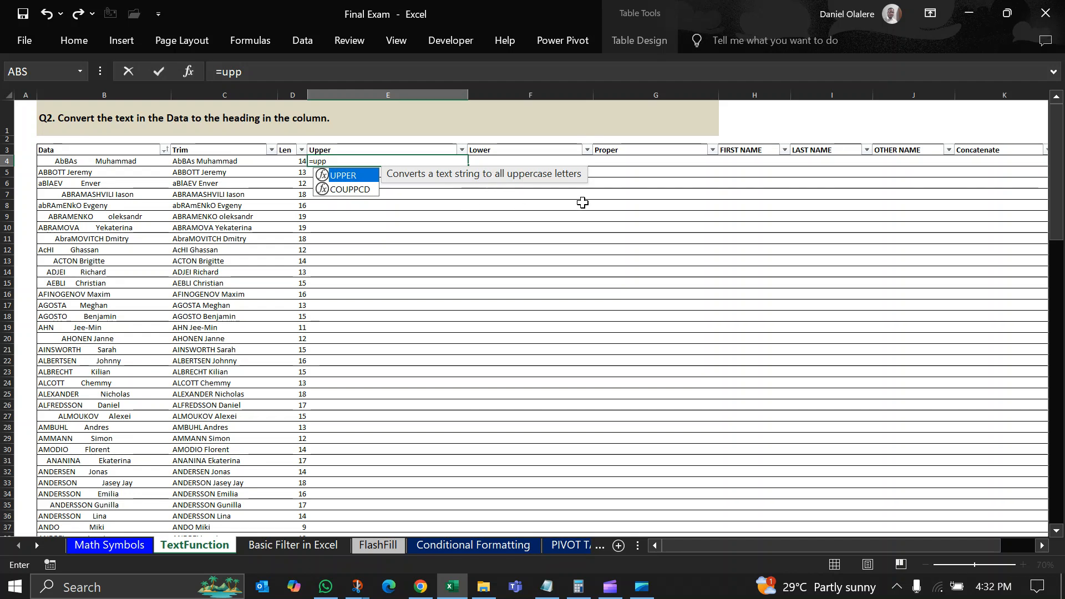
{"action": "key", "text": "Tab"}
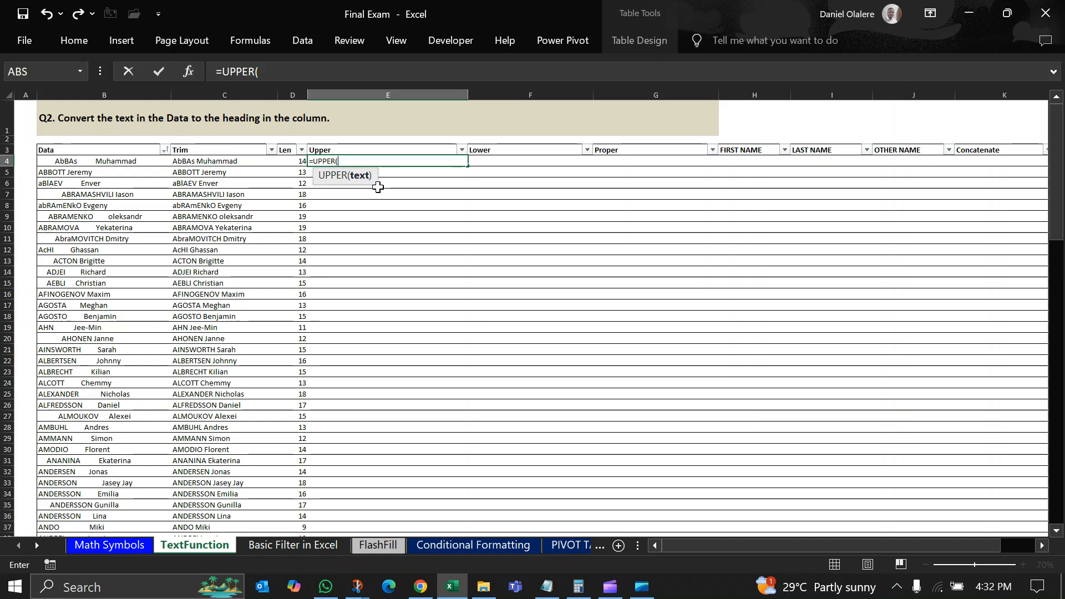
{"action": "left_click", "coordinate": [210, 164]}
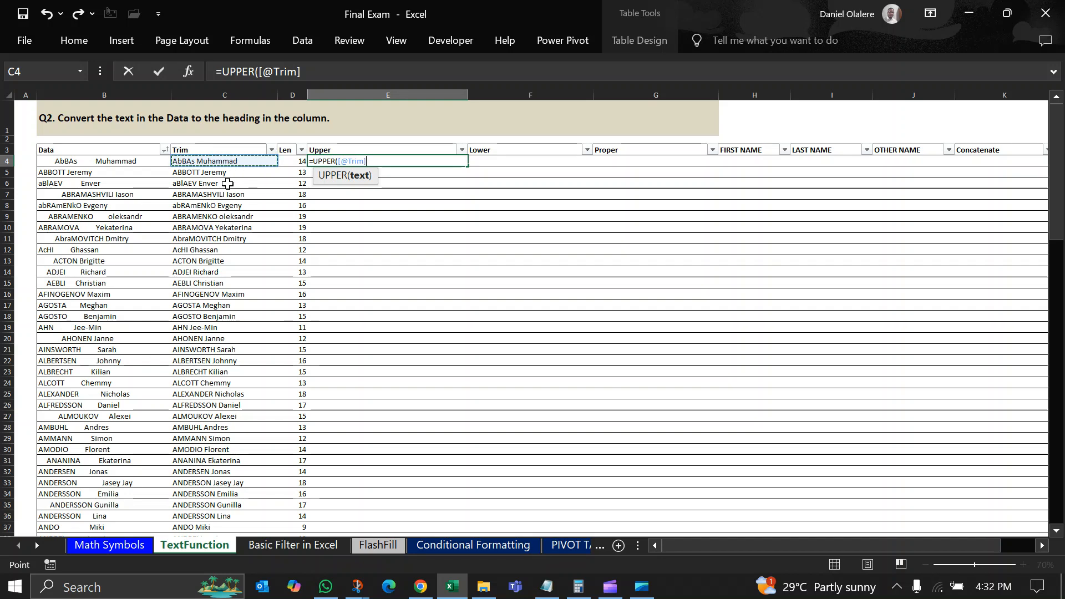
{"action": "type", "text": ")"}
{"action": "key", "text": "Return"}
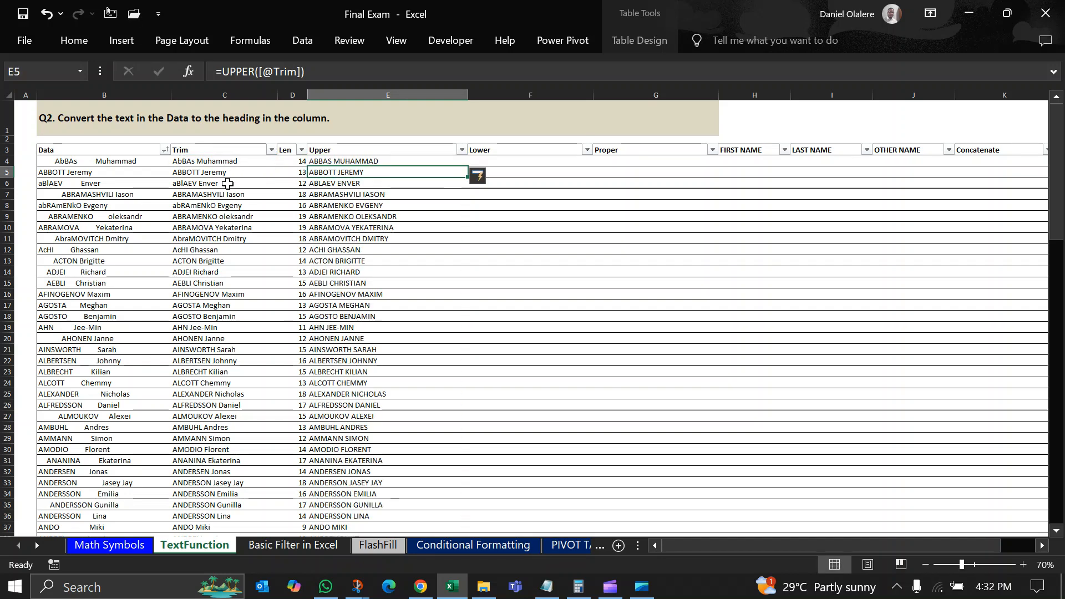
Look through the converted names down the whole Upper column.
{"action": "left_click", "coordinate": [379, 272]}
{"action": "scroll", "coordinate": [399, 278], "scroll_direction": "down", "scroll_amount": 20}
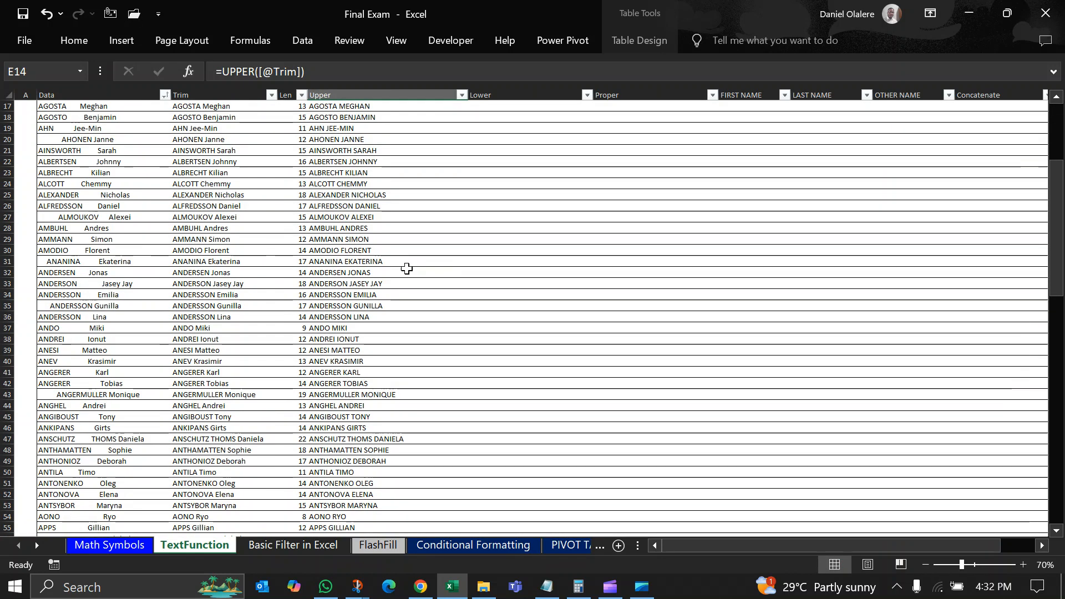
{"action": "scroll", "coordinate": [403, 280], "scroll_direction": "down", "scroll_amount": 1}
{"action": "scroll", "coordinate": [403, 269], "scroll_direction": "up", "scroll_amount": 8}
{"action": "scroll", "coordinate": [408, 280], "scroll_direction": "down", "scroll_amount": 18}
{"action": "scroll", "coordinate": [411, 252], "scroll_direction": "up", "scroll_amount": 20}
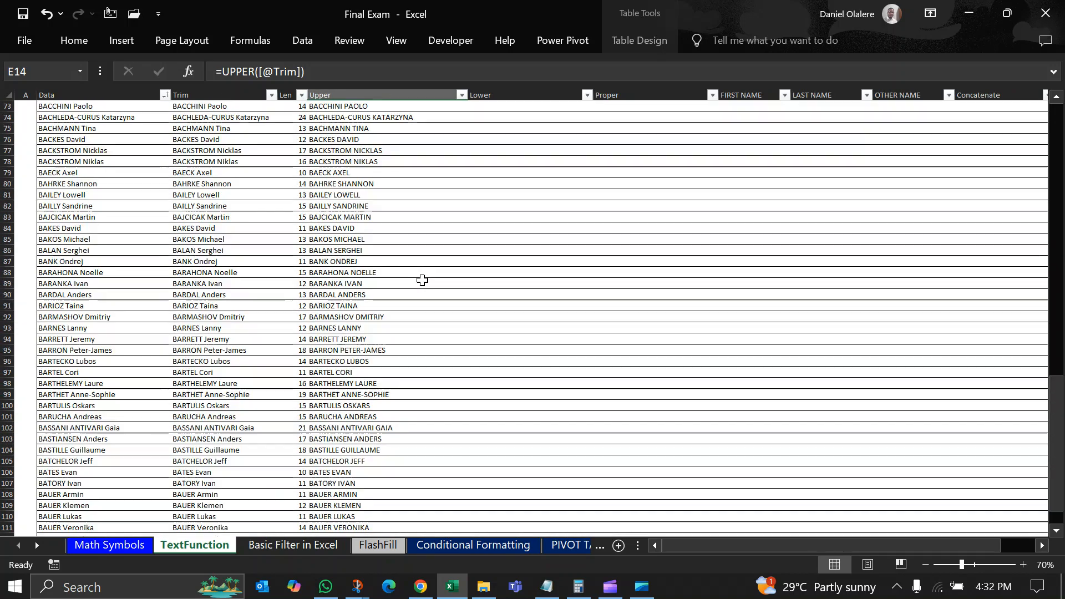
{"action": "scroll", "coordinate": [442, 284], "scroll_direction": "up", "scroll_amount": 11}
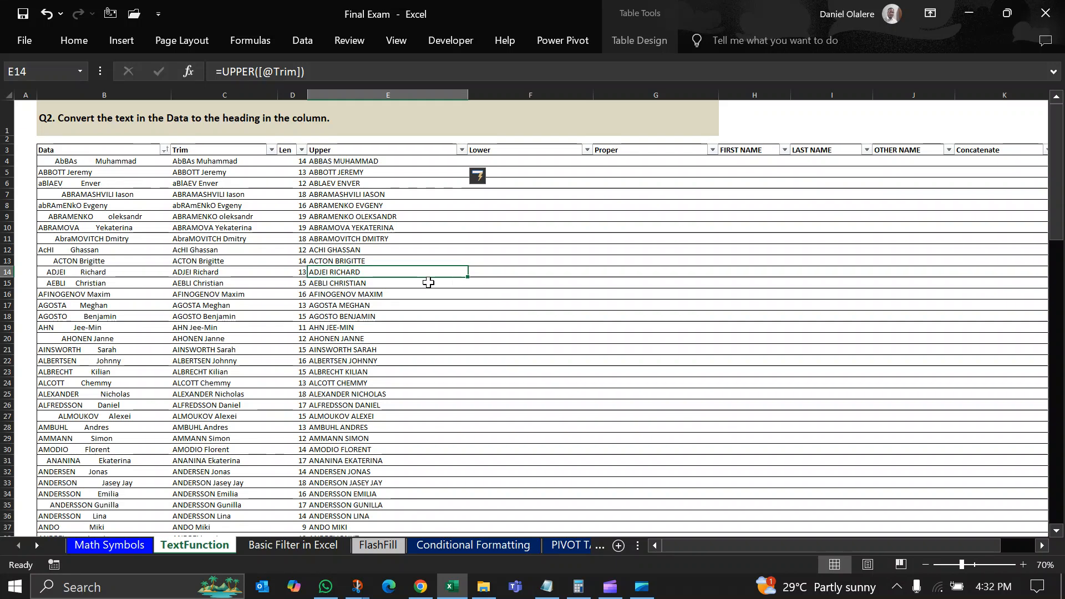
Compare the Upper names with the Trim column and autofit the Upper column to its contents.
{"action": "left_click", "coordinate": [195, 162]}
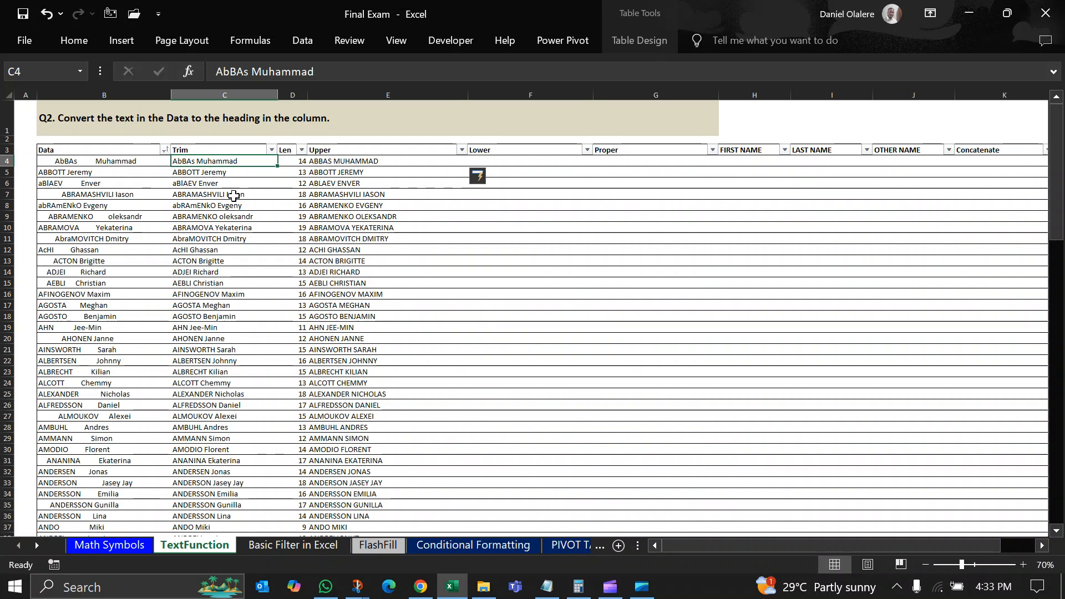
{"action": "left_click_drag", "start_coordinate": [331, 162], "coordinate": [333, 406]}
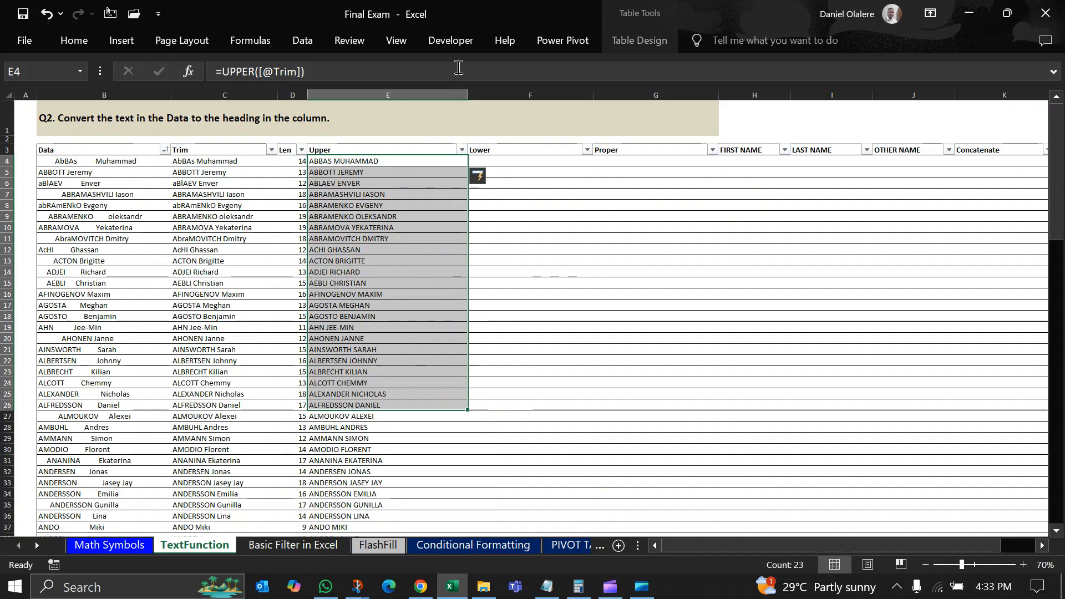
{"action": "double_click", "coordinate": [467, 95]}
{"action": "left_click", "coordinate": [409, 194]}
{"action": "left_click", "coordinate": [463, 162]}
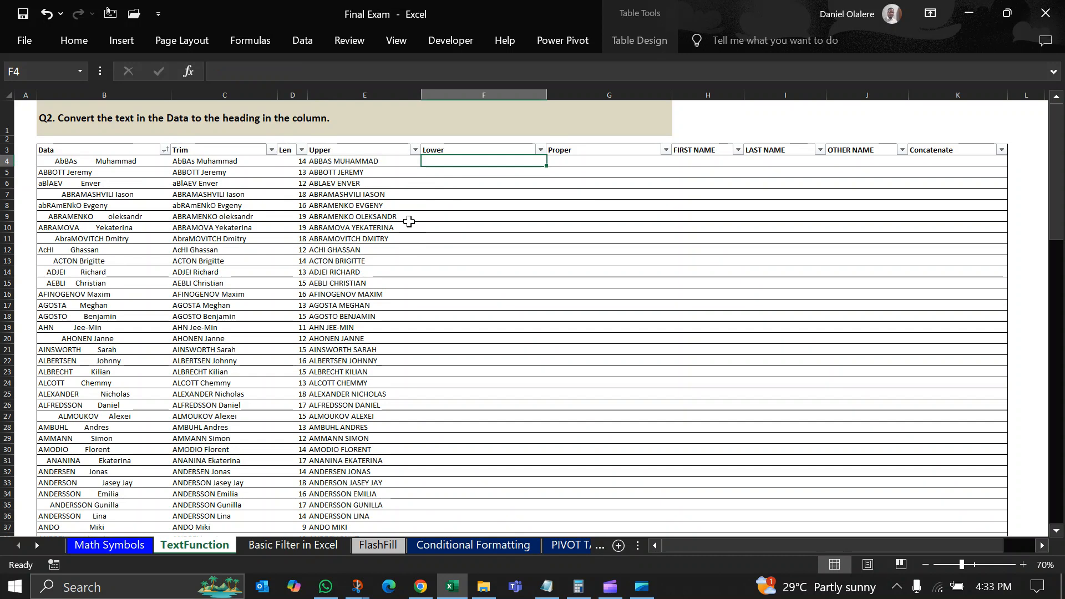
{"action": "type", "text": "=lower"}
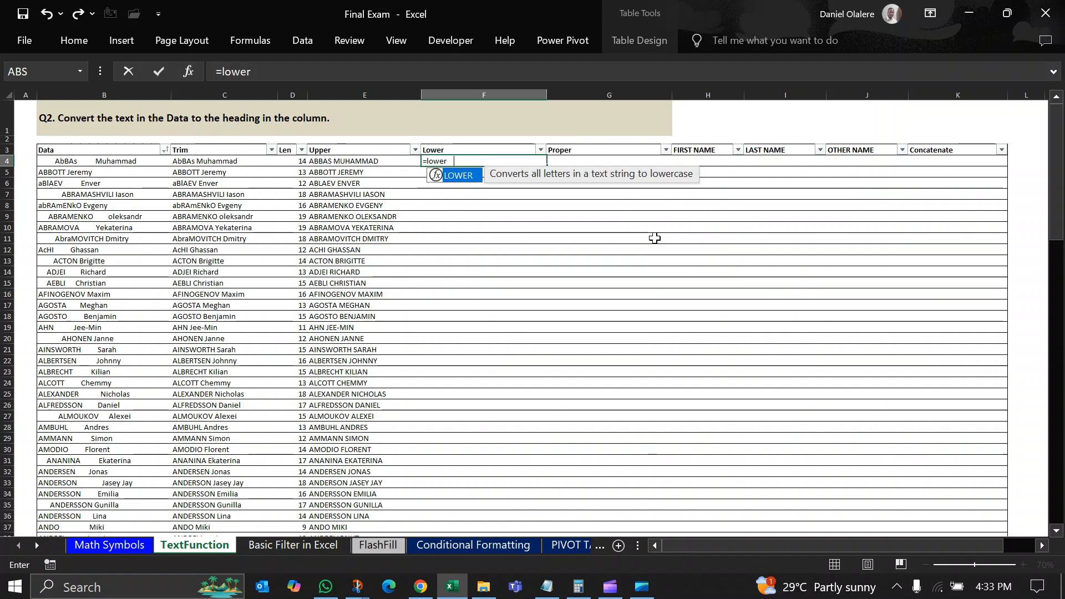
{"action": "key", "text": "Tab"}
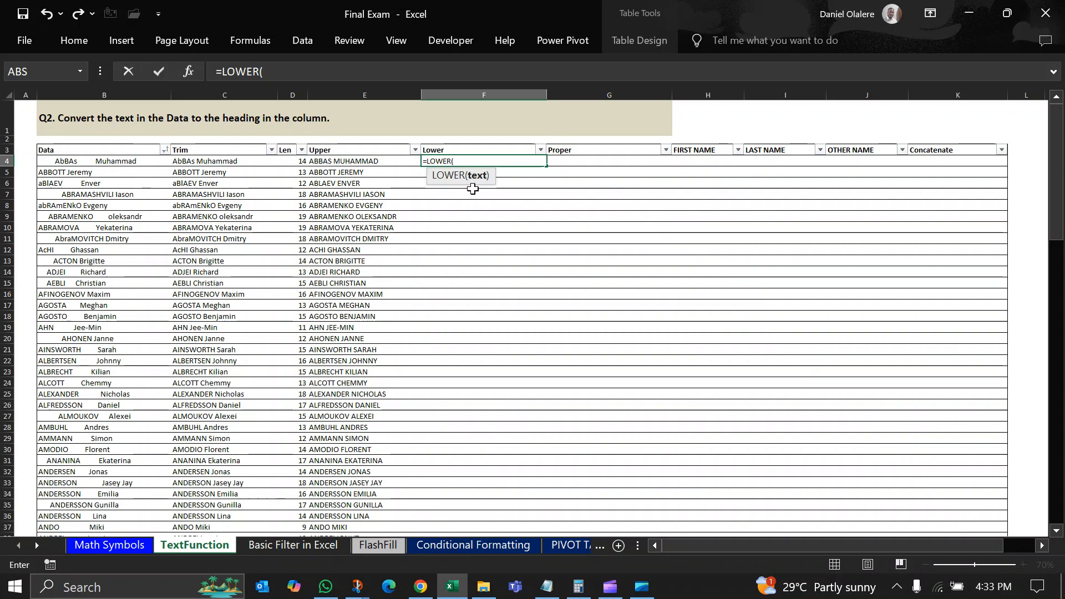
{"action": "left_click", "coordinate": [203, 163]}
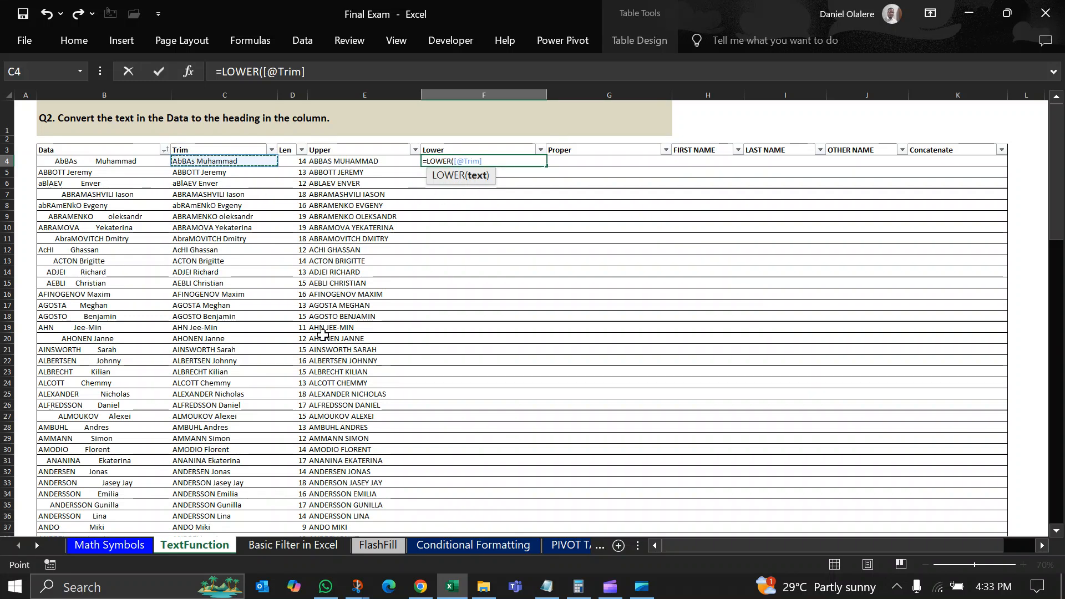
{"action": "type", "text": ")"}
{"action": "key", "text": "Return"}
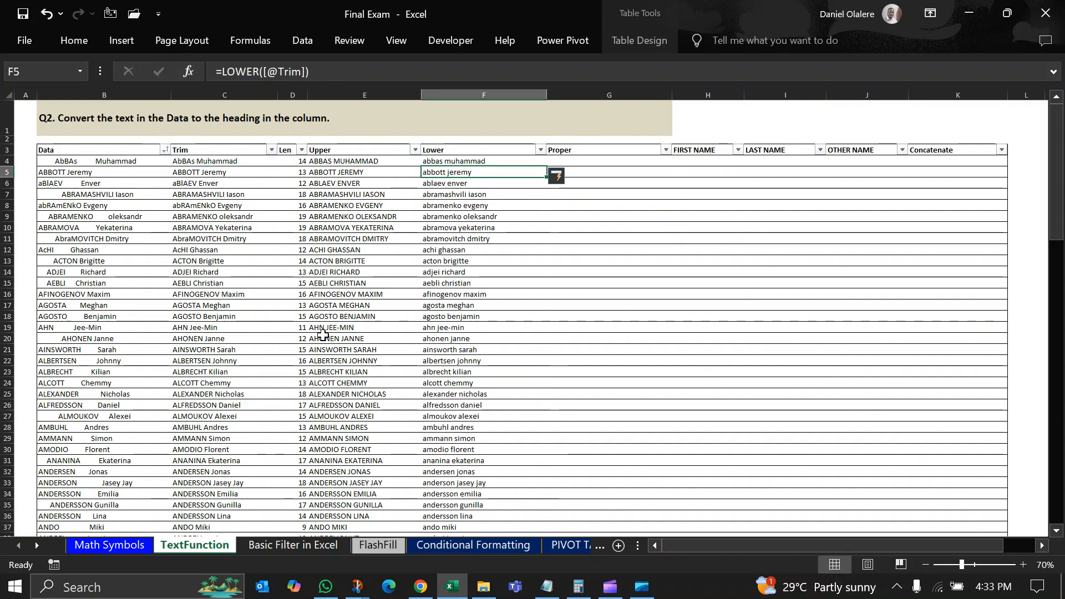
{"action": "left_click", "coordinate": [447, 206]}
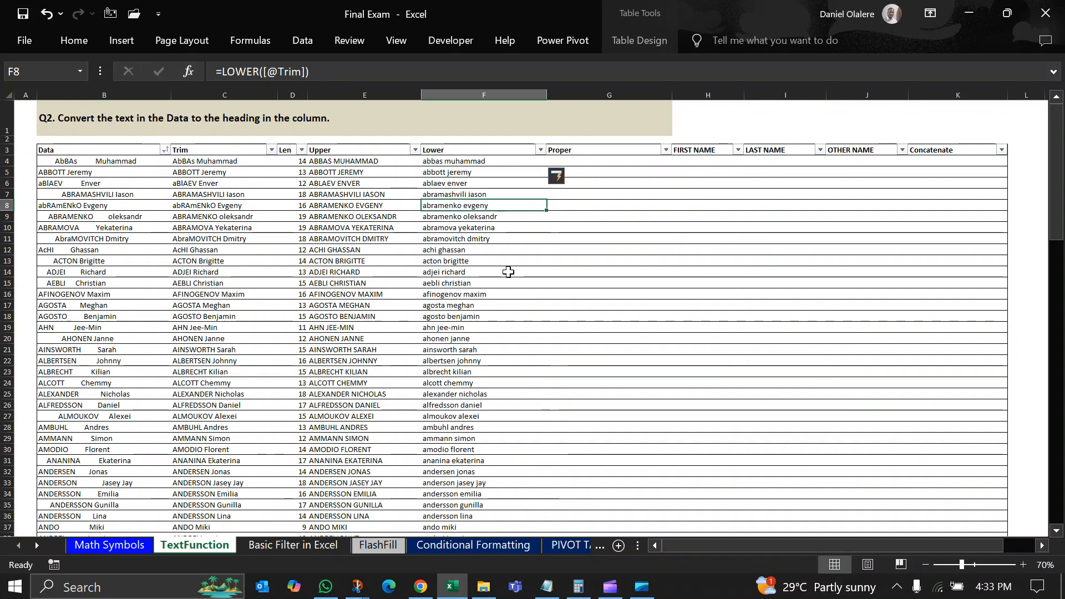
{"action": "left_click", "coordinate": [488, 172]}
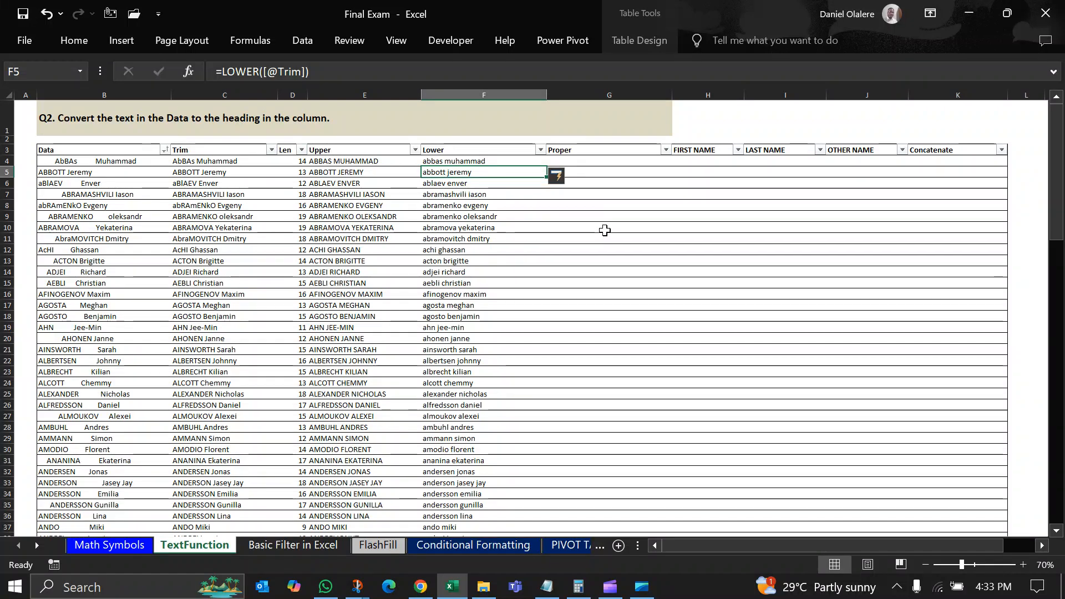
{"action": "left_click_drag", "start_coordinate": [461, 183], "coordinate": [466, 327]}
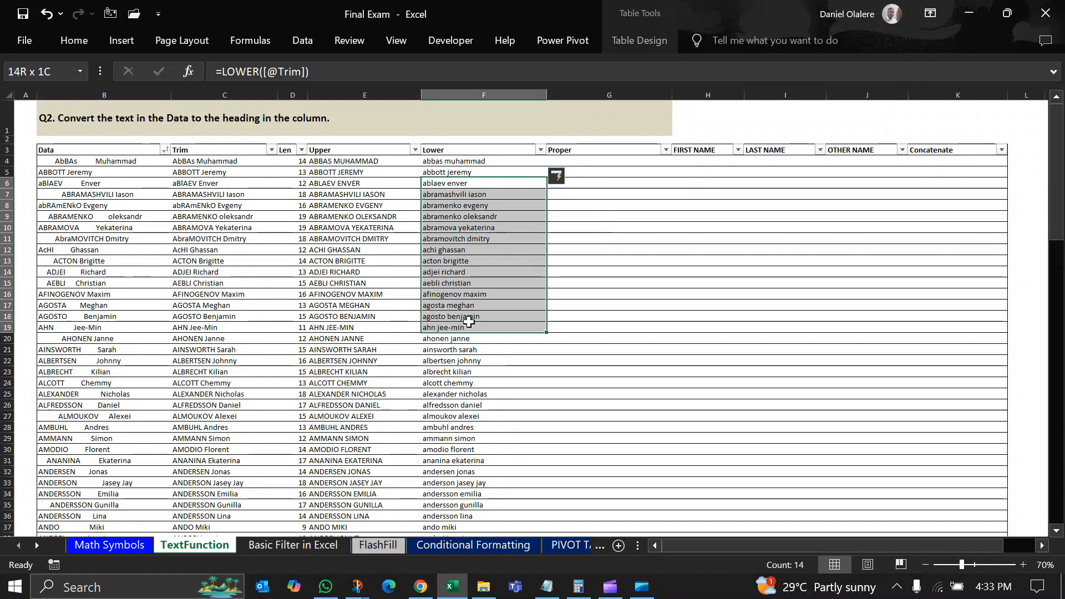
{"action": "left_click", "coordinate": [589, 161]}
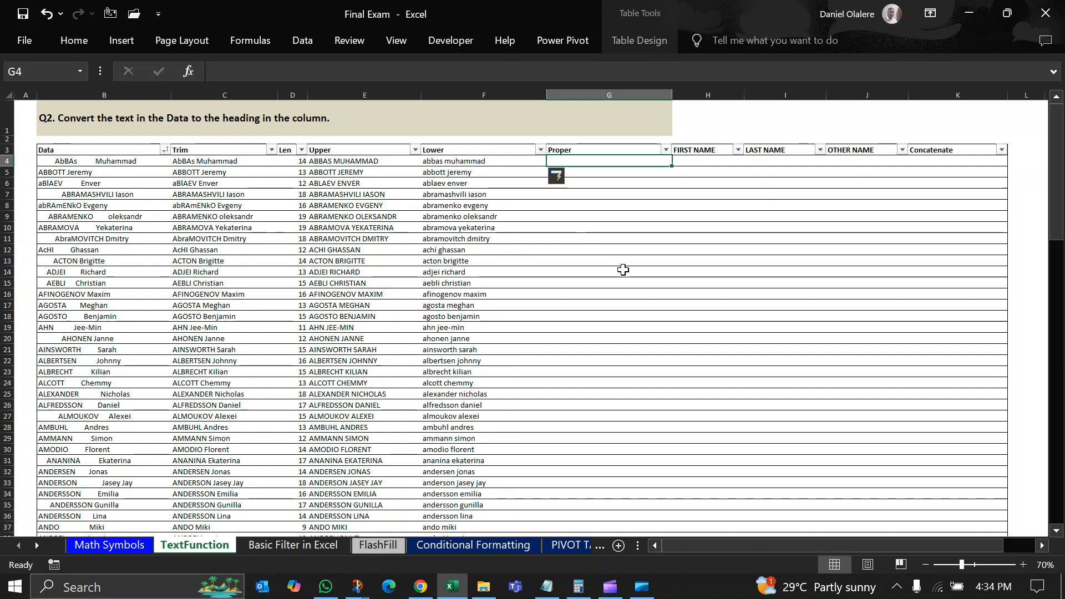
{"action": "type", "text": "="}
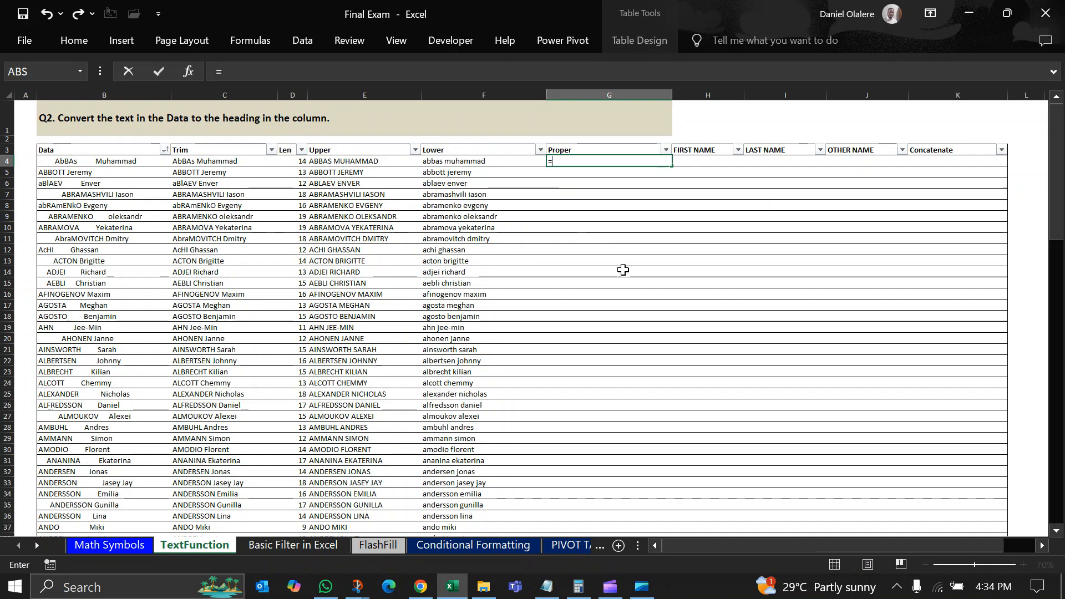
{"action": "type", "text": "prop"}
{"action": "key", "text": "Tab"}
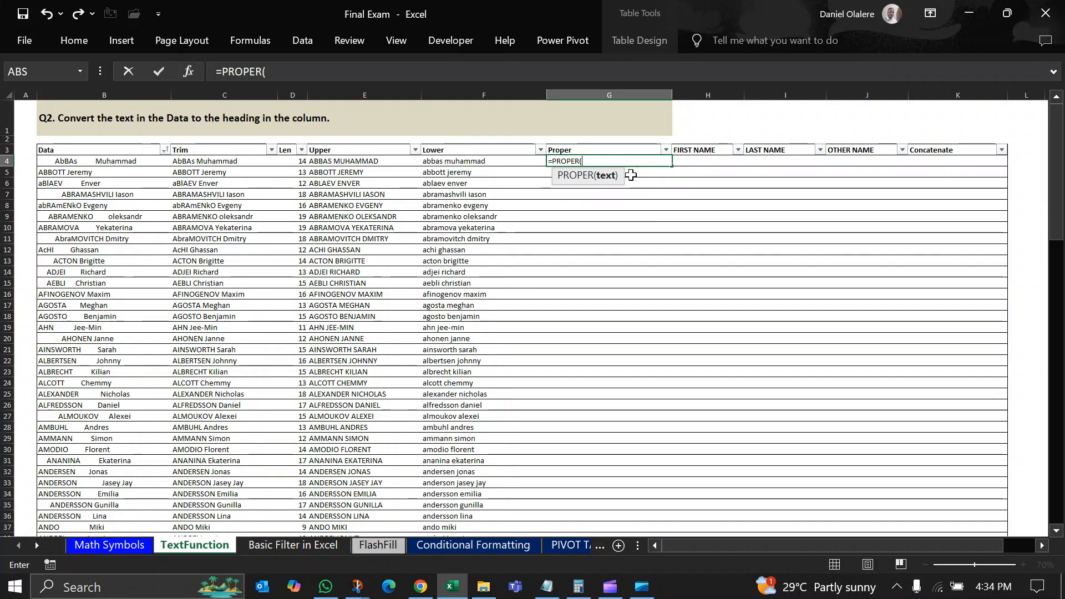
{"action": "left_click", "coordinate": [206, 160]}
{"action": "type", "text": ")"}
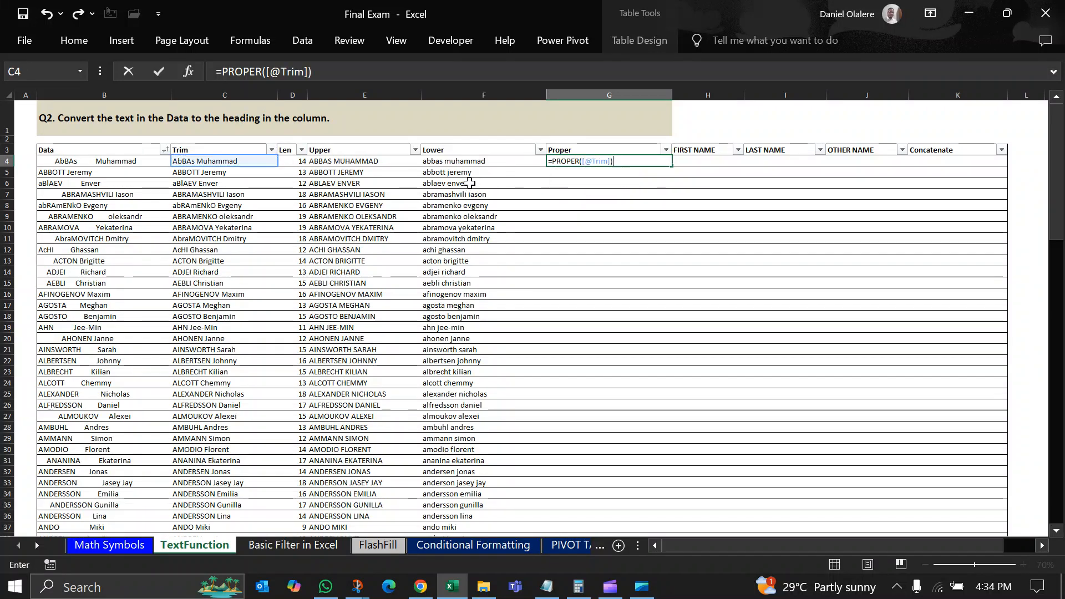
{"action": "key", "text": "Return"}
Review the names in the Proper column against the Trim column and inspect the formula in cell G4.
{"action": "left_click_drag", "start_coordinate": [610, 272], "coordinate": [610, 283]}
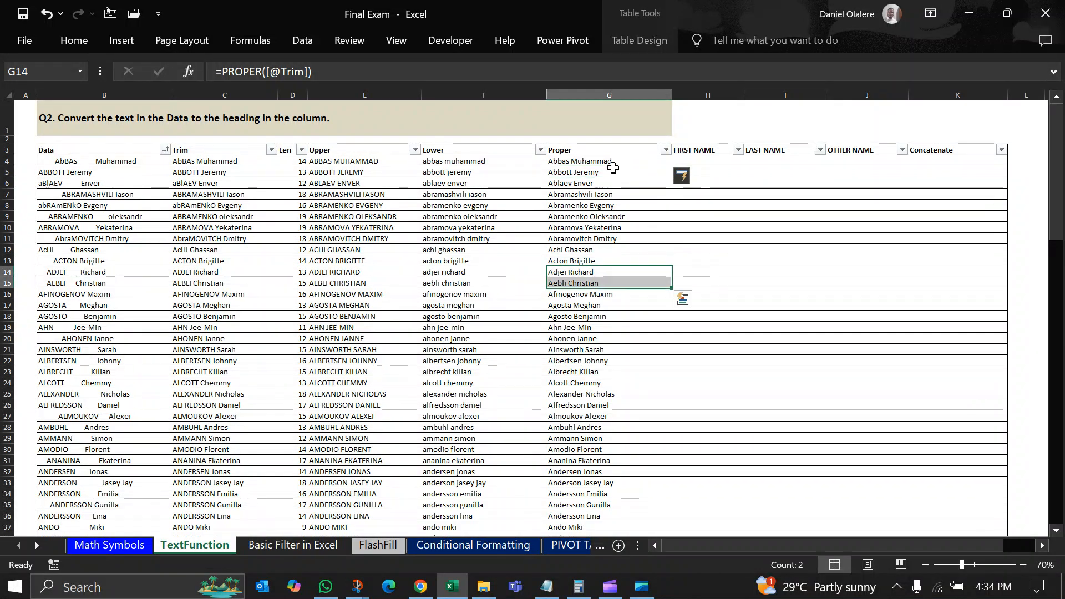
{"action": "mouse_move", "coordinate": [591, 162]}
{"action": "left_mouse_down"}
{"action": "mouse_move", "coordinate": [602, 438]}
{"action": "mouse_move", "coordinate": [618, 366]}
{"action": "mouse_move", "coordinate": [610, 169]}
{"action": "left_mouse_up"}
{"action": "left_click", "coordinate": [594, 159]}
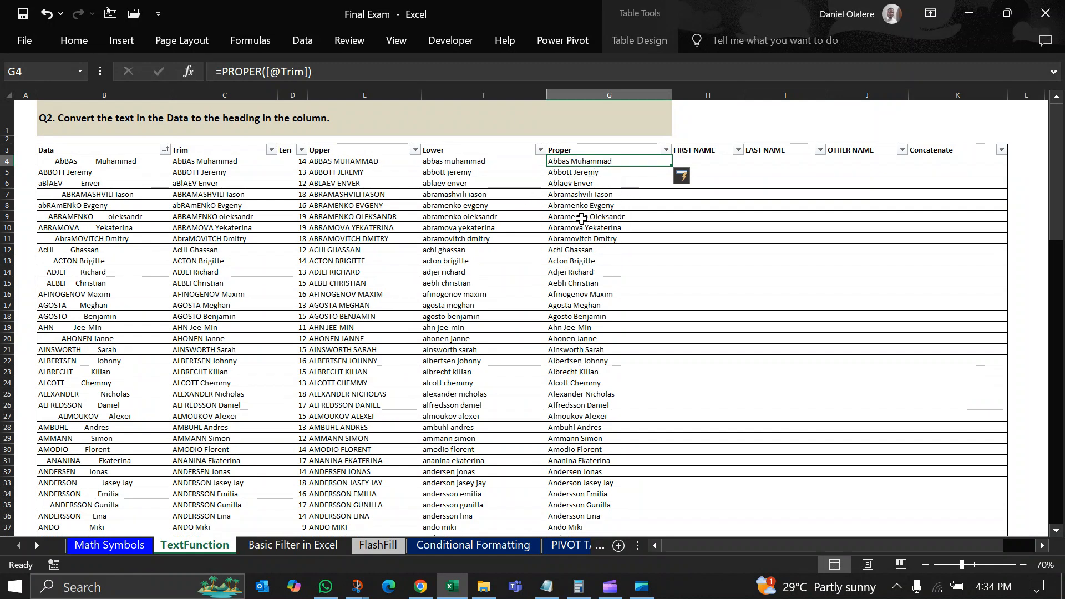
{"action": "left_click", "coordinate": [239, 207]}
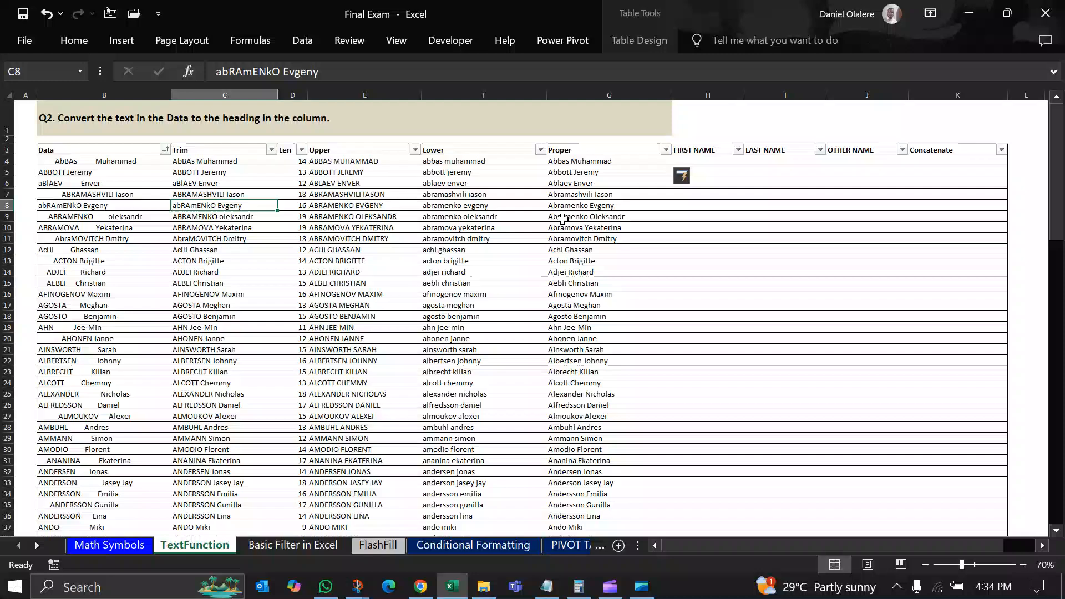
{"action": "left_click", "coordinate": [592, 162]}
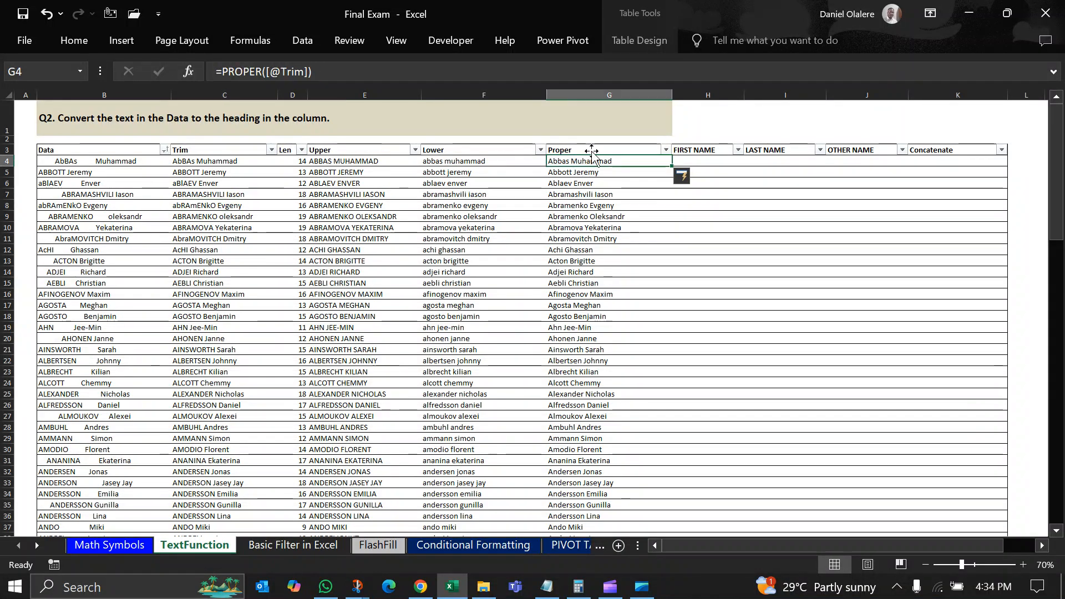
{"action": "left_click", "coordinate": [215, 71]}
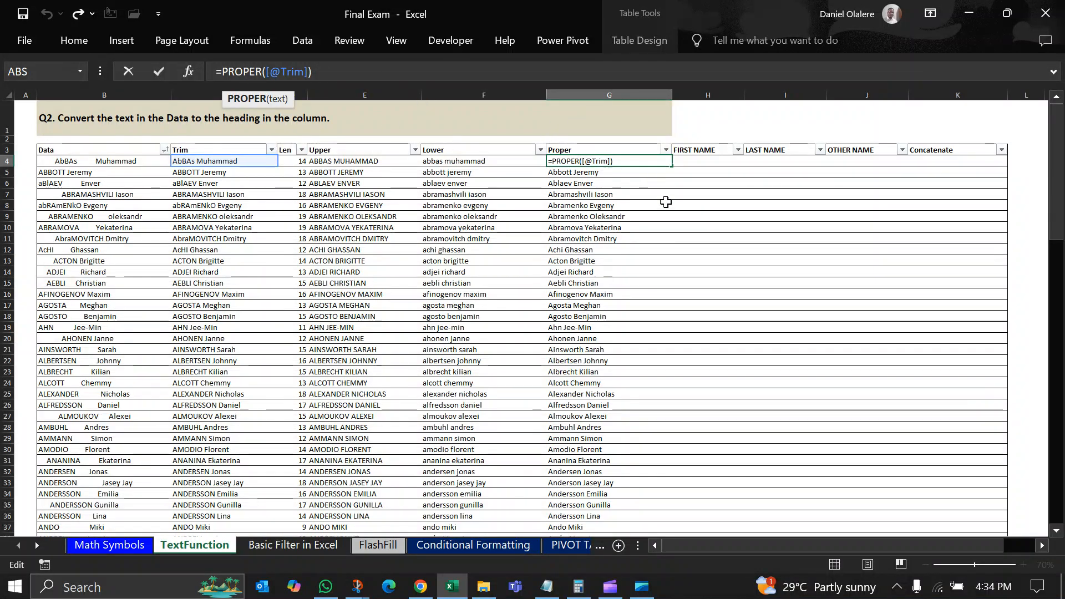
{"action": "left_click", "coordinate": [643, 251]}
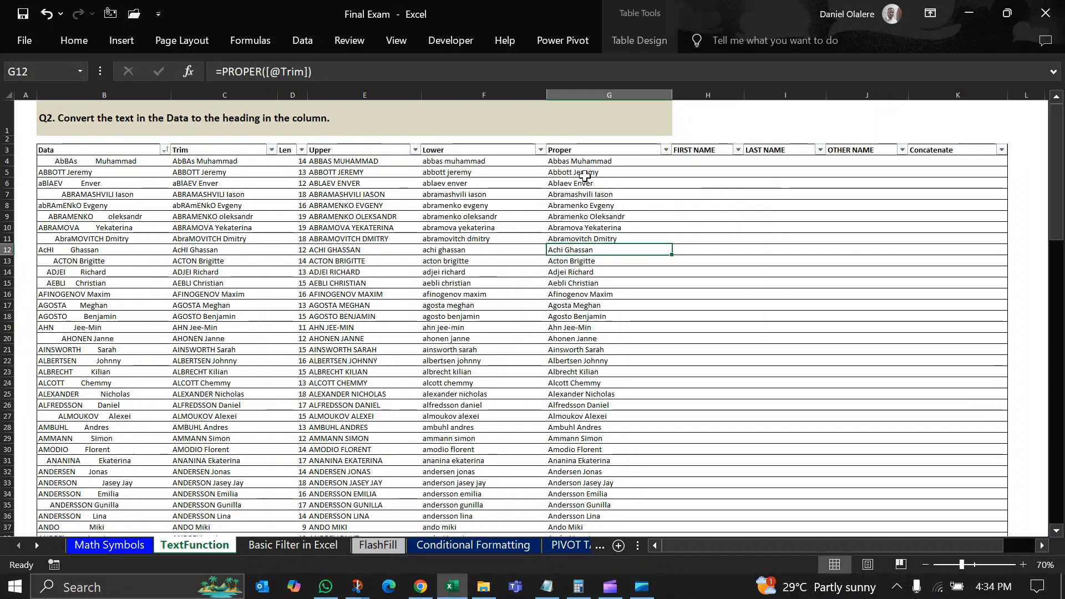
{"action": "left_click_drag", "start_coordinate": [585, 164], "coordinate": [577, 355]}
{"action": "left_click", "coordinate": [572, 242]}
Copy the Proper column from G4 to its last row, paste it back in place as values only, and check cell G4's content.
{"action": "left_click", "coordinate": [617, 165]}
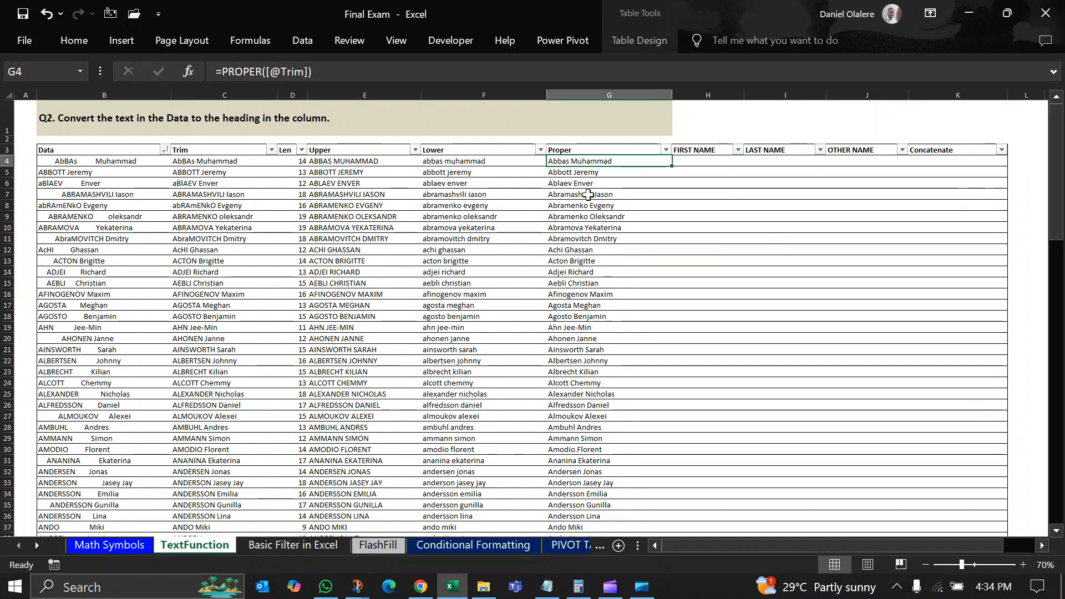
{"action": "key", "text": "ctrl+shift+Down"}
{"action": "key", "text": "ctrl+c"}
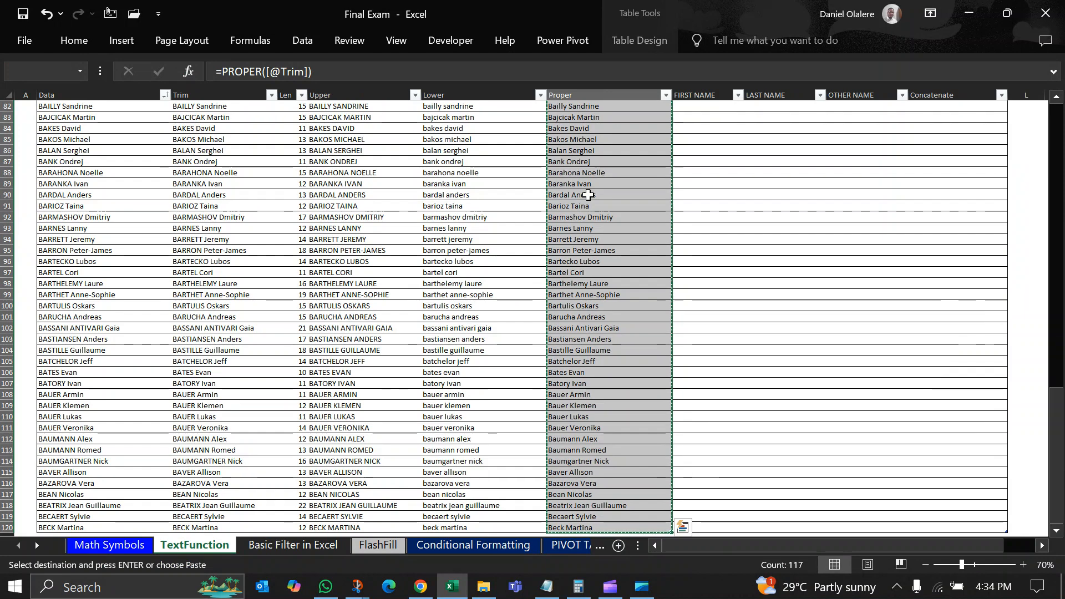
{"action": "key", "text": "ctrl+Up"}
{"action": "left_click", "coordinate": [626, 118]}
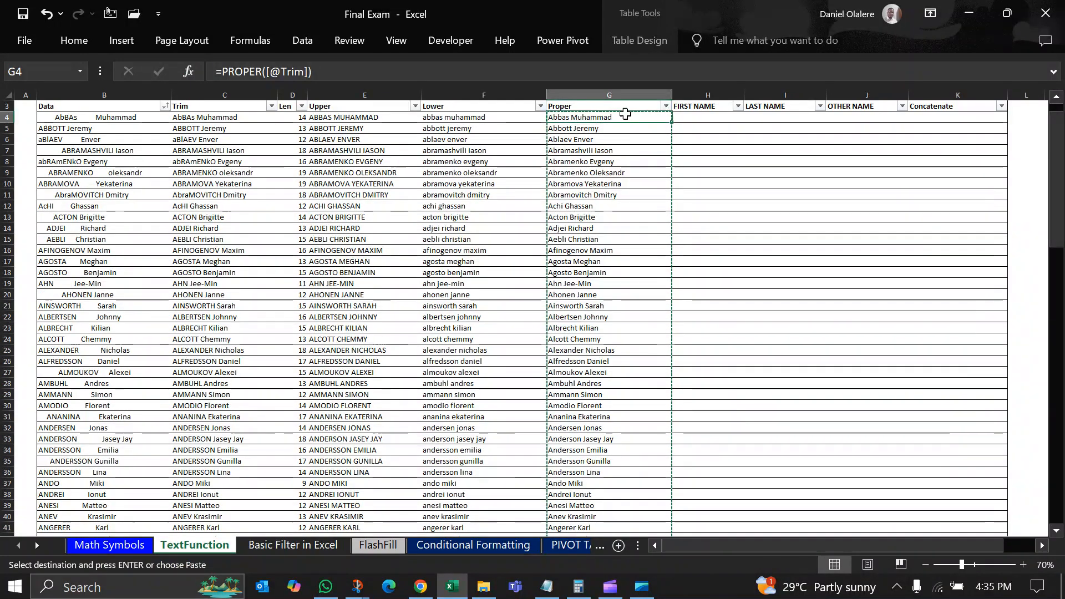
{"action": "right_click", "coordinate": [627, 115]}
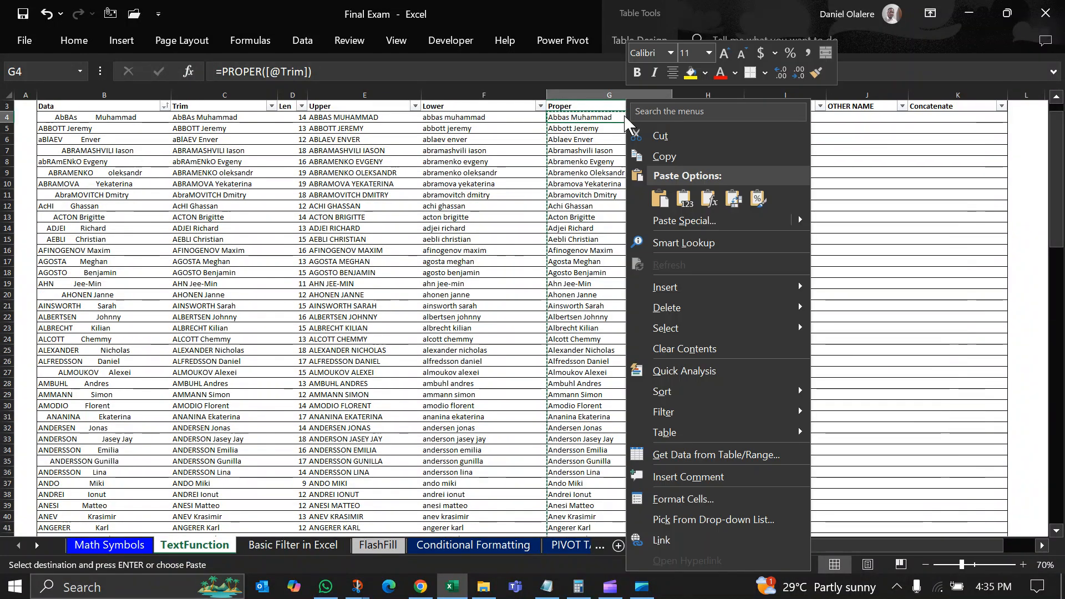
{"action": "left_click", "coordinate": [684, 198]}
{"action": "left_click", "coordinate": [609, 232]}
{"action": "scroll", "coordinate": [609, 233], "scroll_direction": "up", "scroll_amount": 1}
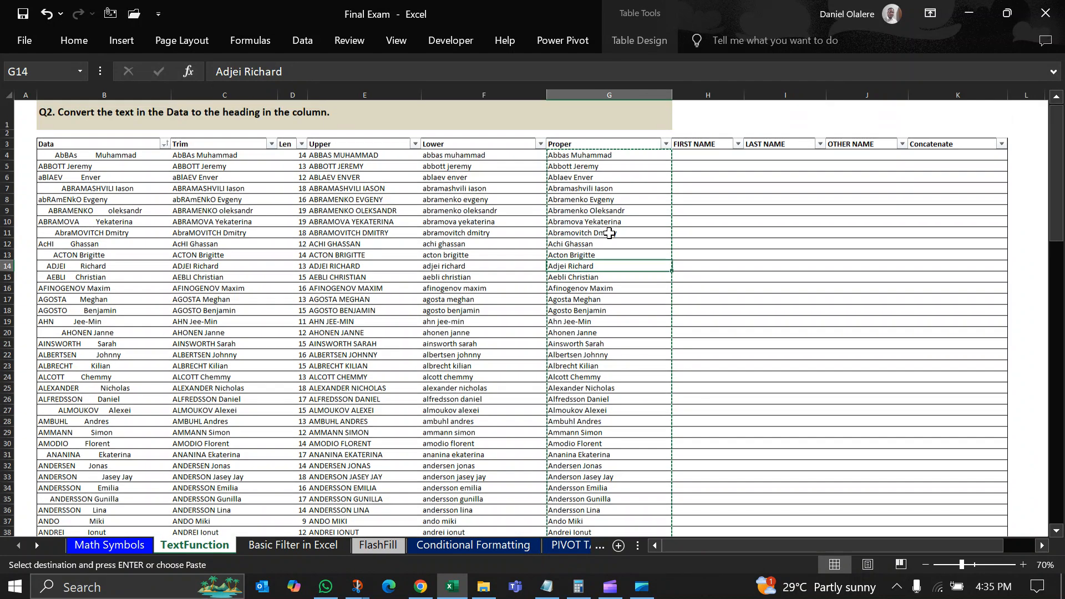
{"action": "left_click", "coordinate": [609, 161]}
{"action": "left_click", "coordinate": [206, 78]}
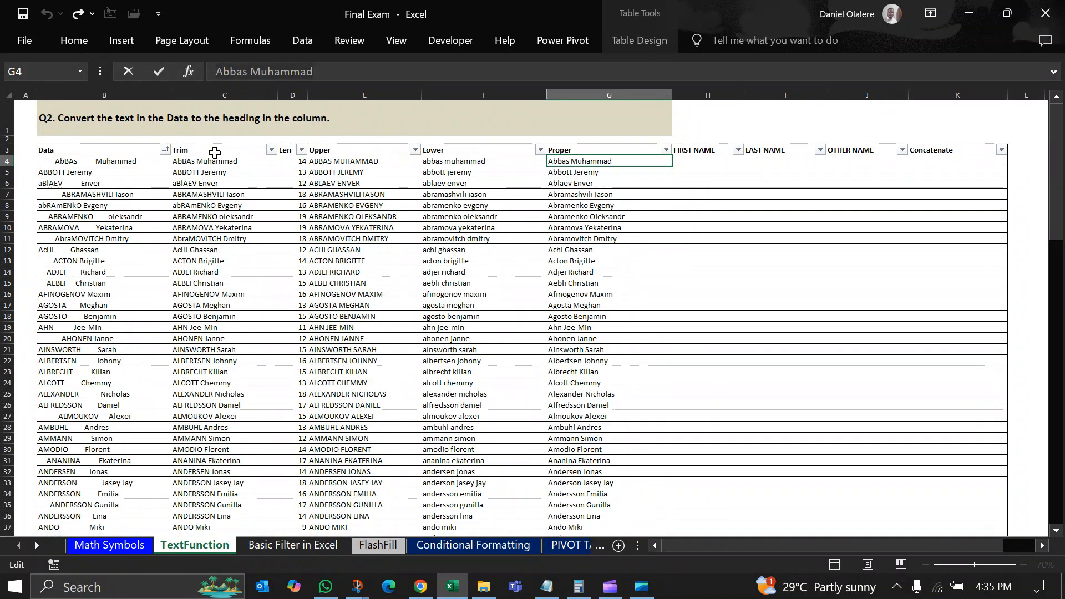
Look over the first rows of the converted name columns, the Proper names and the empty FIRST NAME column.
{"action": "left_click_drag", "start_coordinate": [113, 161], "coordinate": [532, 172]}
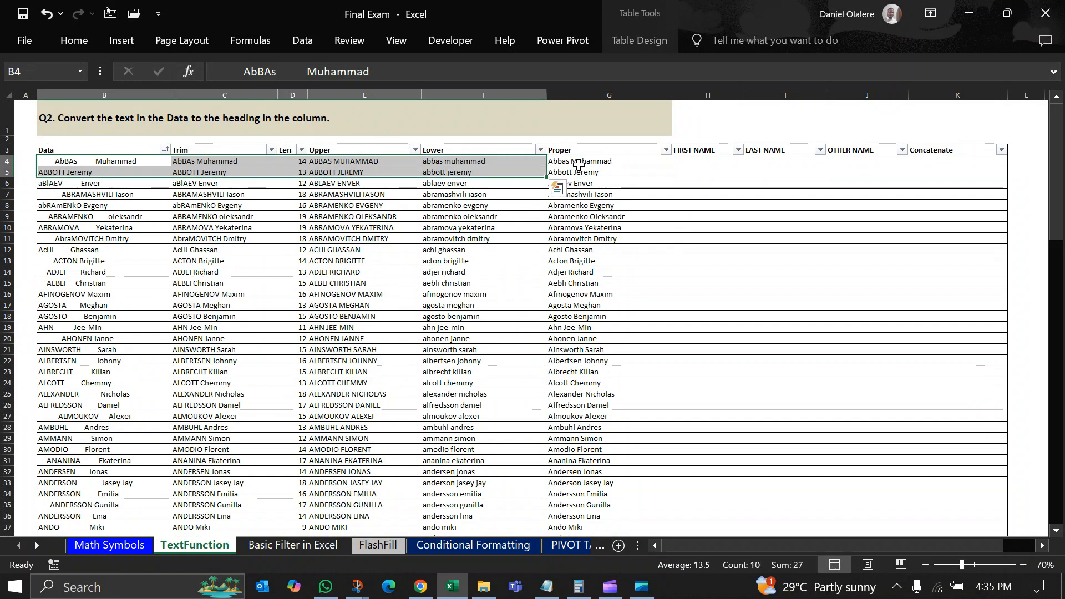
{"action": "left_click", "coordinate": [580, 163]}
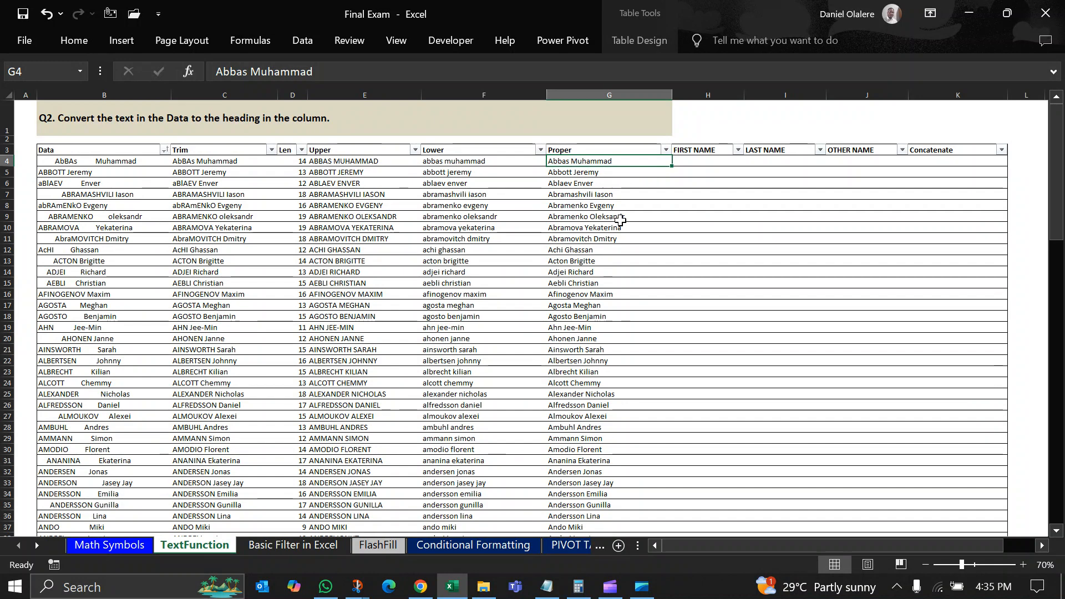
{"action": "left_click", "coordinate": [723, 218]}
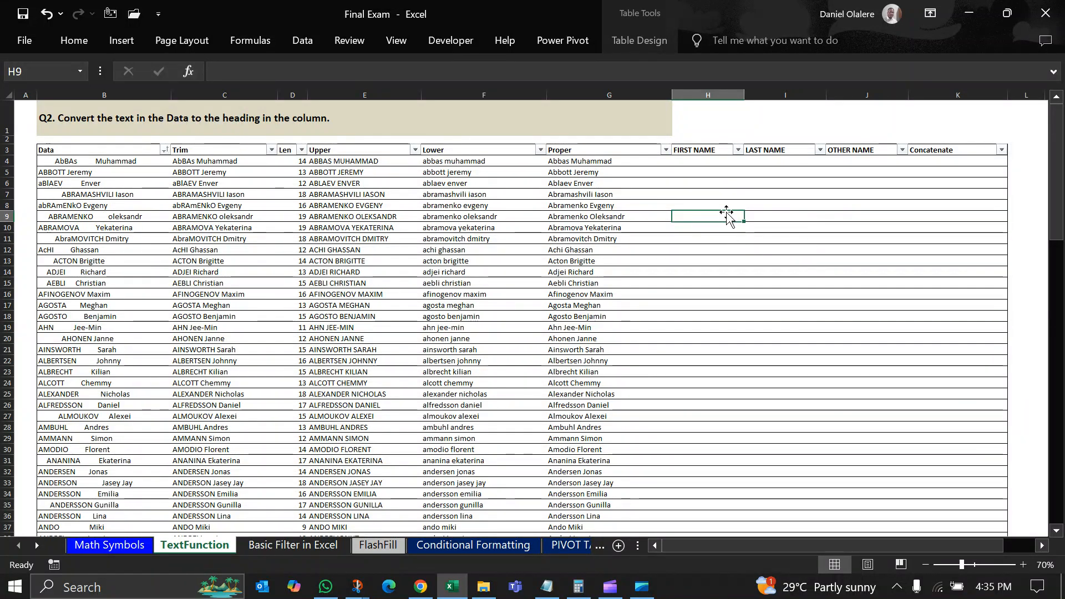
{"action": "left_click", "coordinate": [707, 159]}
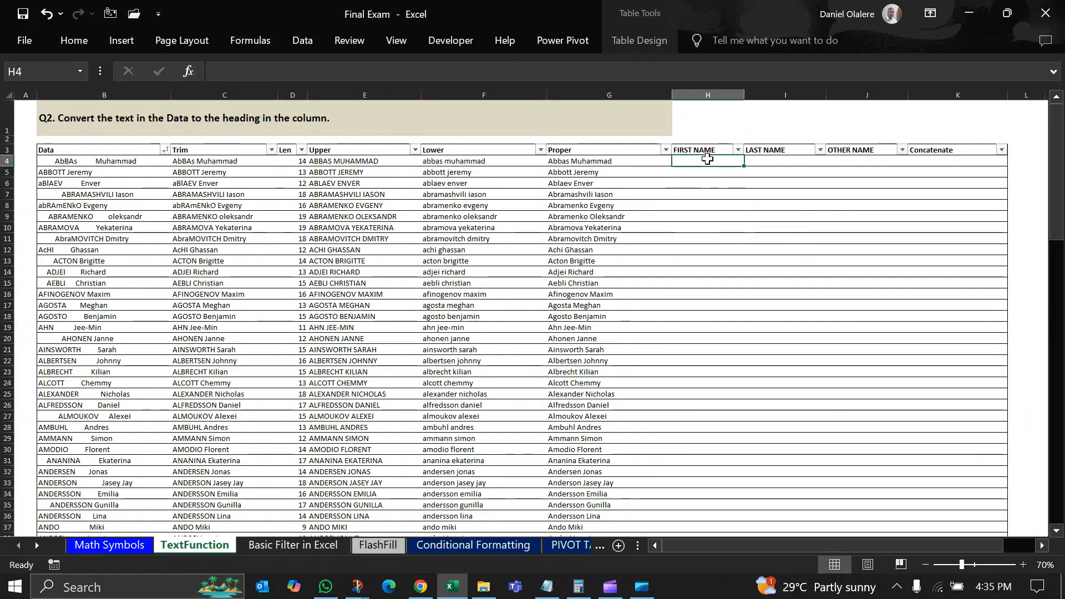
{"action": "left_click", "coordinate": [589, 163]}
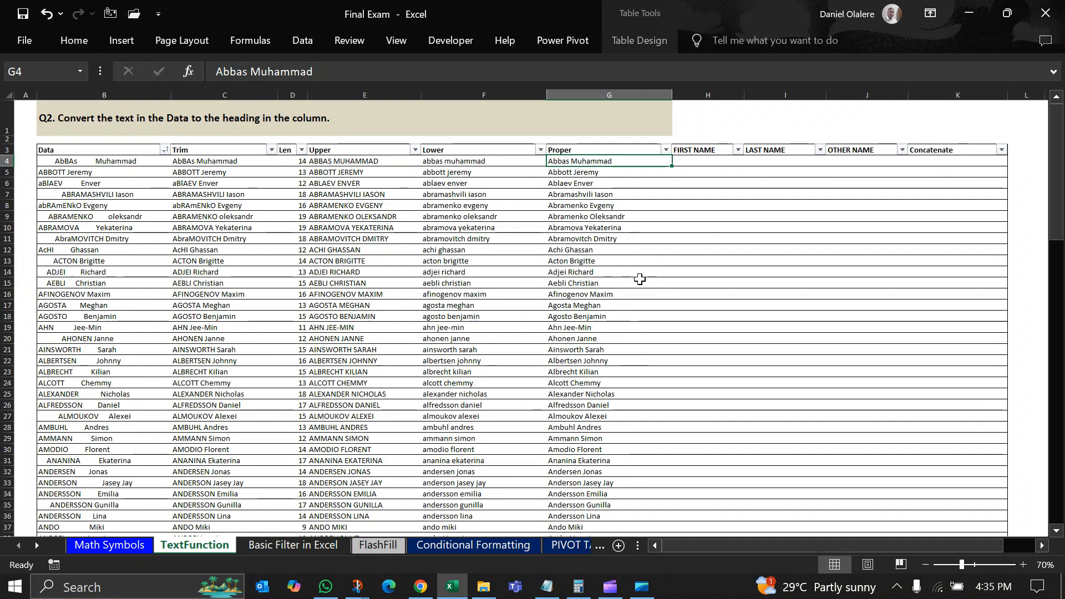
{"action": "left_click_drag", "start_coordinate": [608, 161], "coordinate": [618, 228]}
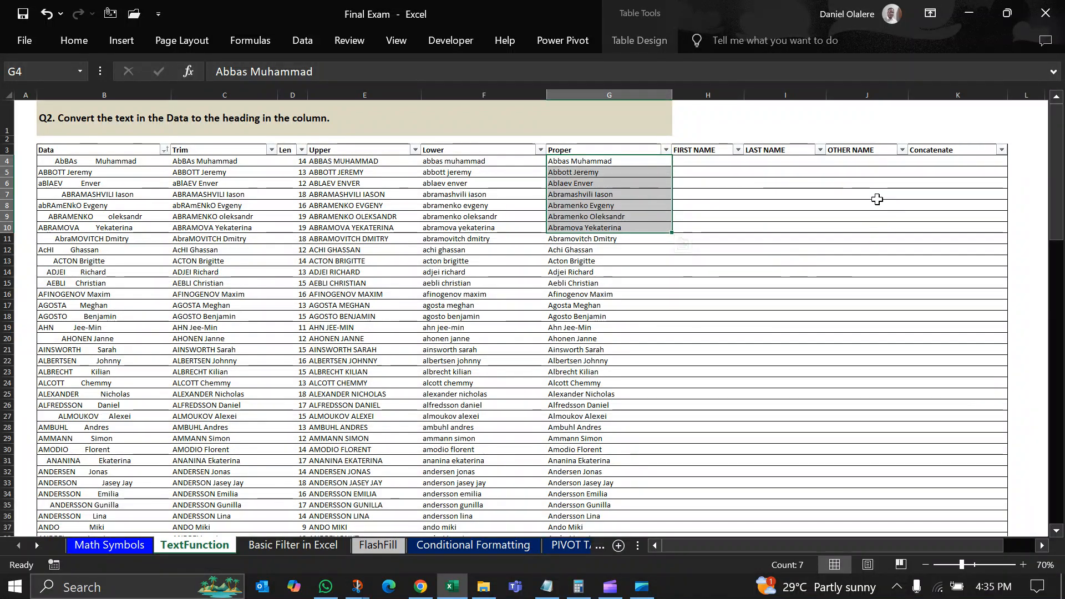
{"action": "left_click", "coordinate": [708, 161]}
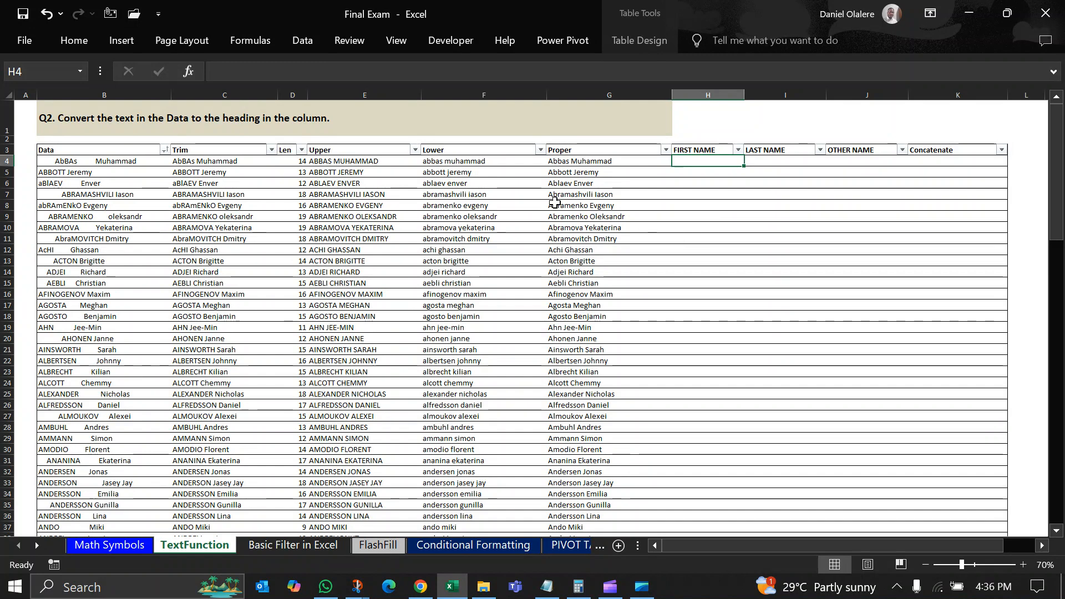
Start Text to Columns on the Proper names from G4 to the last row, as delimited data with Space as the only delimiter.
{"action": "left_click", "coordinate": [580, 162]}
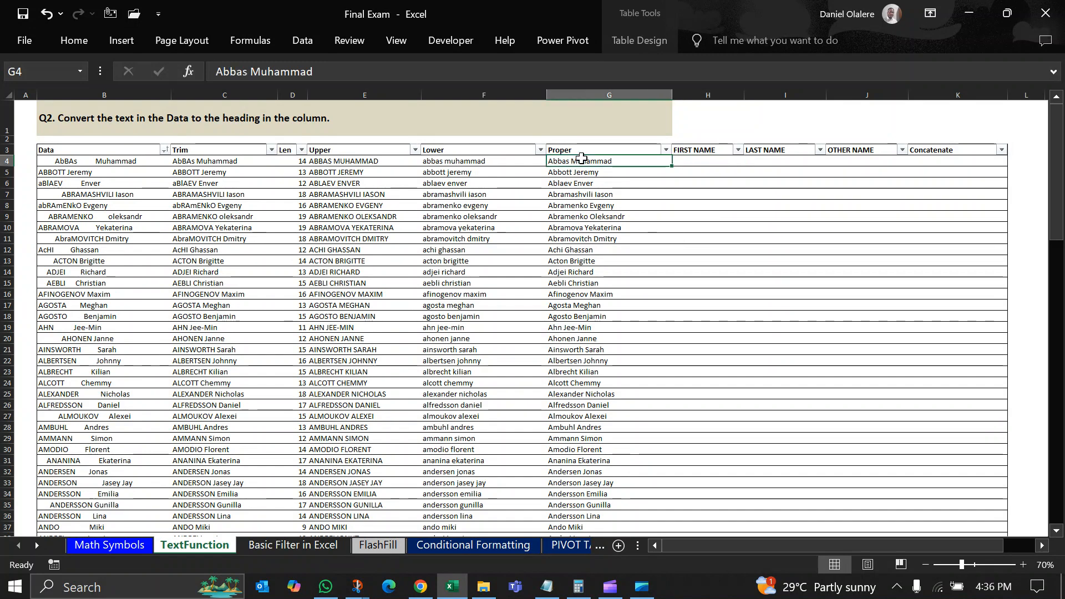
{"action": "key", "text": "ctrl+shift+Down"}
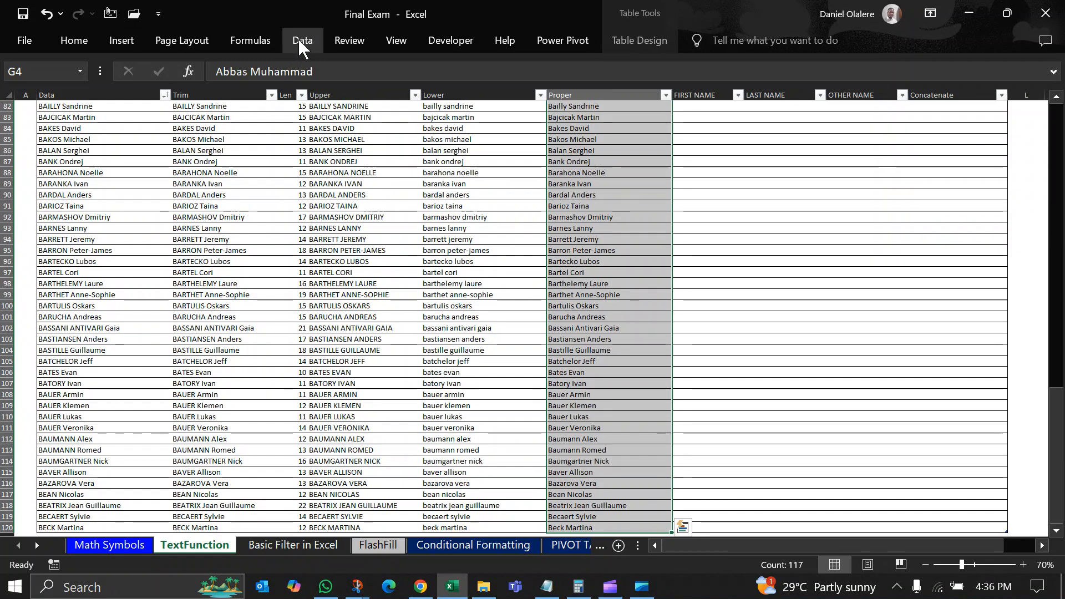
{"action": "left_click", "coordinate": [298, 39]}
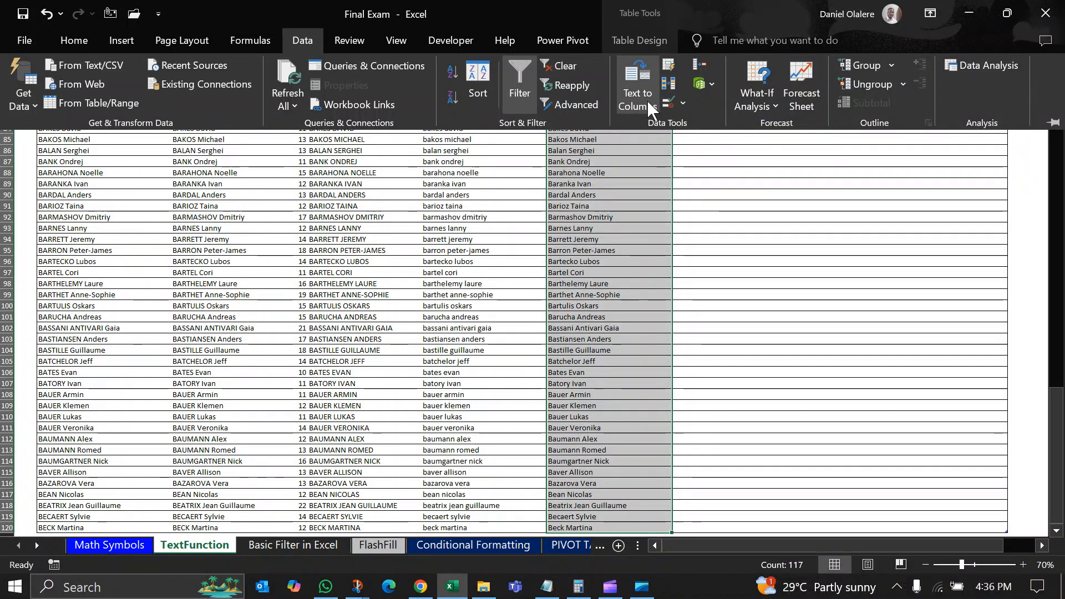
{"action": "left_click", "coordinate": [633, 88]}
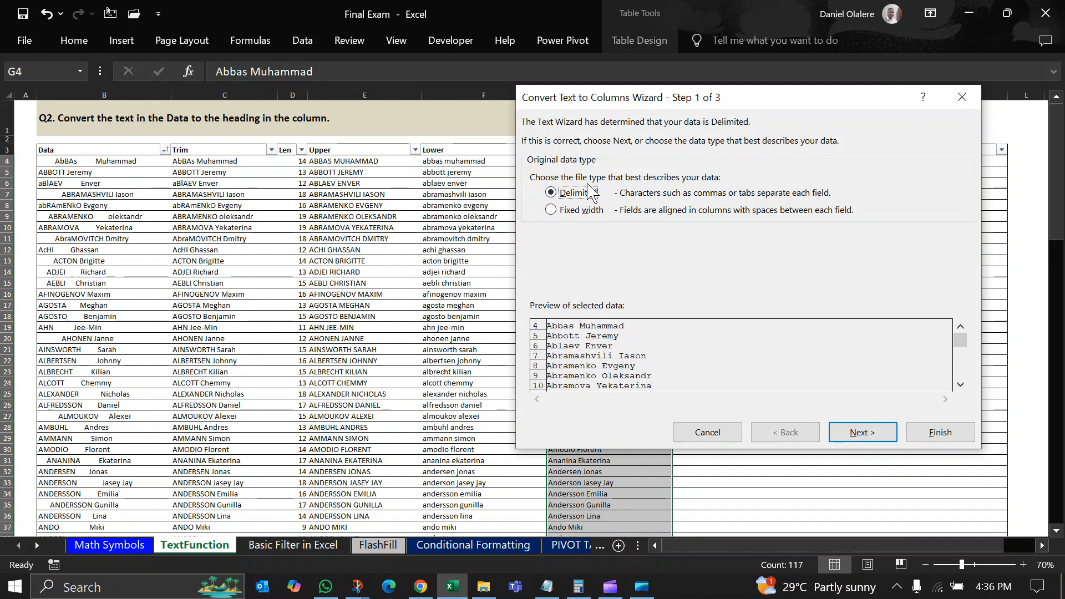
{"action": "left_click", "coordinate": [854, 436]}
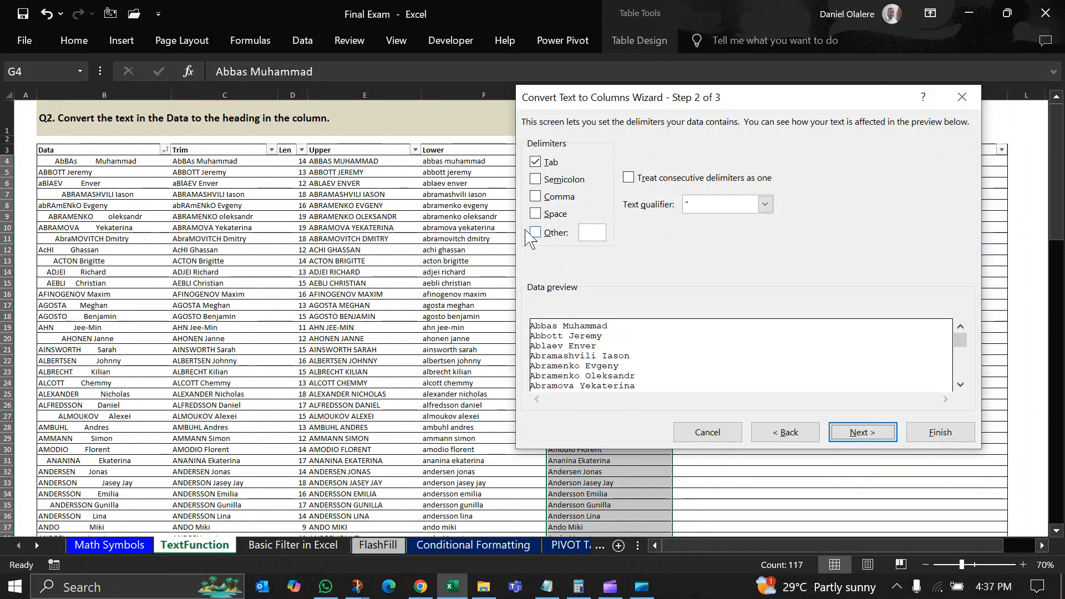
{"action": "left_click", "coordinate": [536, 164]}
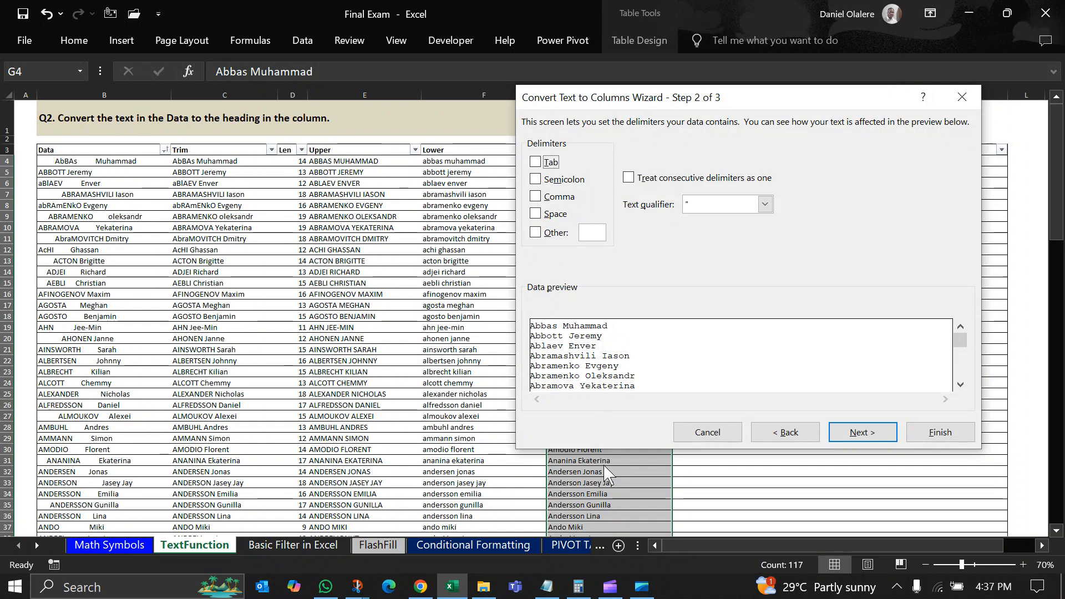
{"action": "left_click", "coordinate": [544, 214]}
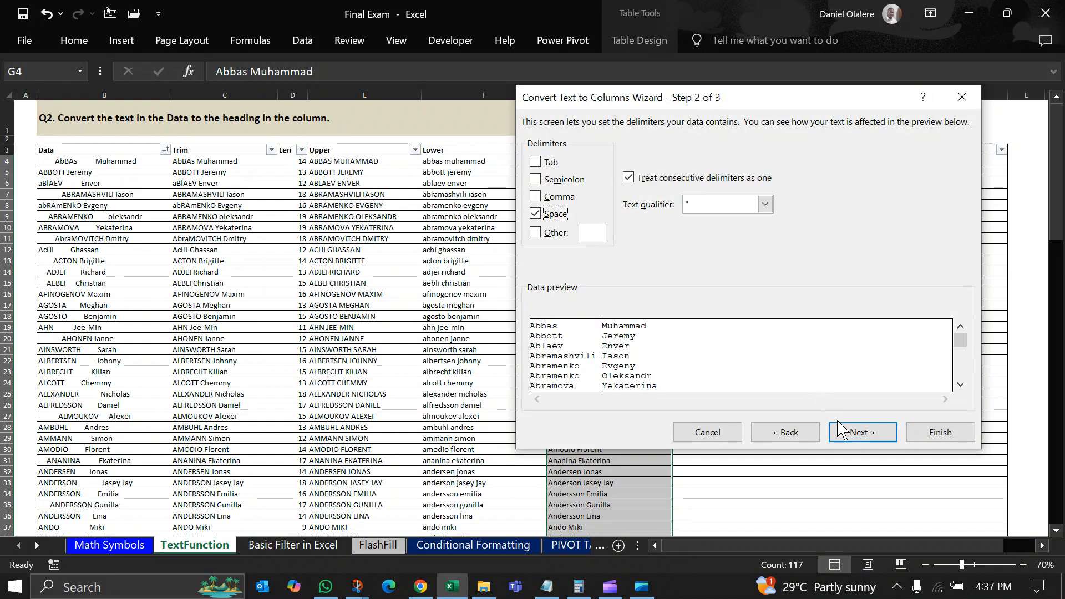
Set the Text to Columns destination to $H$4 with General format and finish splitting the names.
{"action": "left_click", "coordinate": [849, 438]}
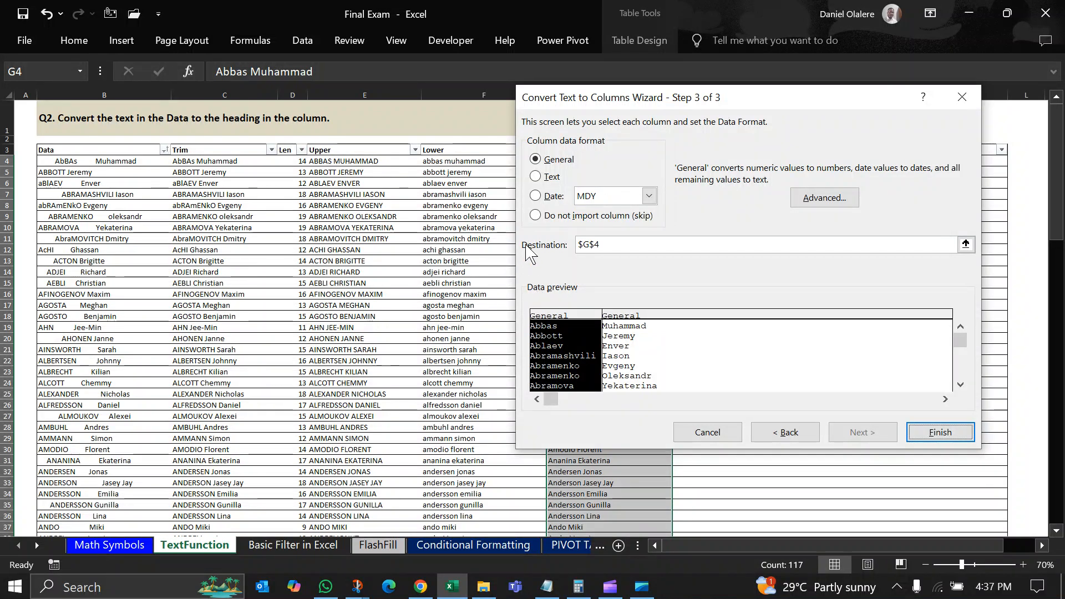
{"action": "left_click", "coordinate": [625, 248]}
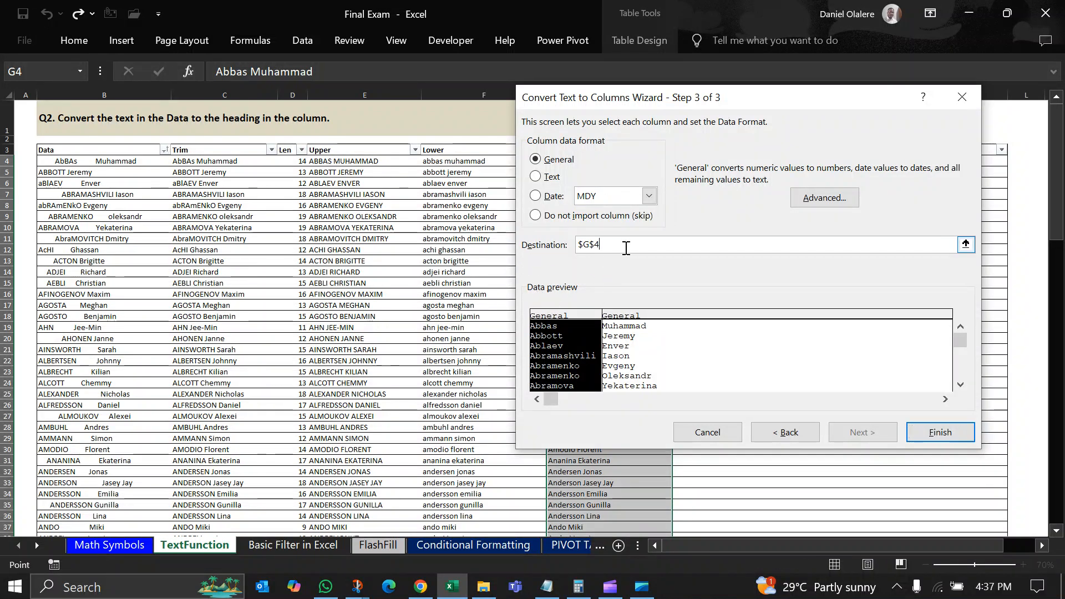
{"action": "key", "text": "BackSpace"}
{"action": "key", "text": "BackSpace"}
{"action": "left_click", "coordinate": [964, 244]}
{"action": "left_click", "coordinate": [708, 160]}
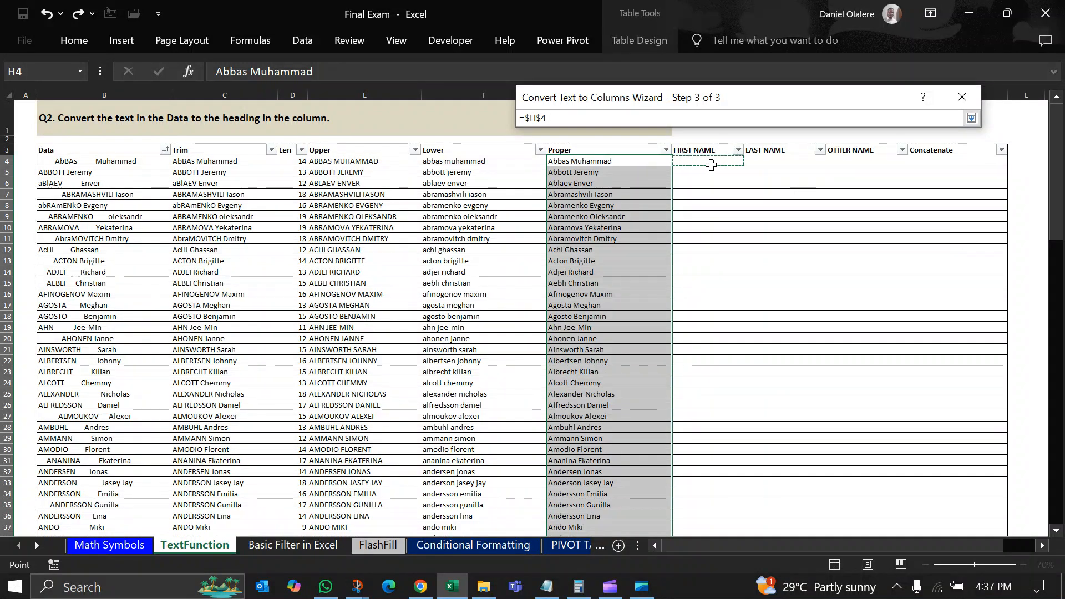
{"action": "left_click", "coordinate": [971, 118]}
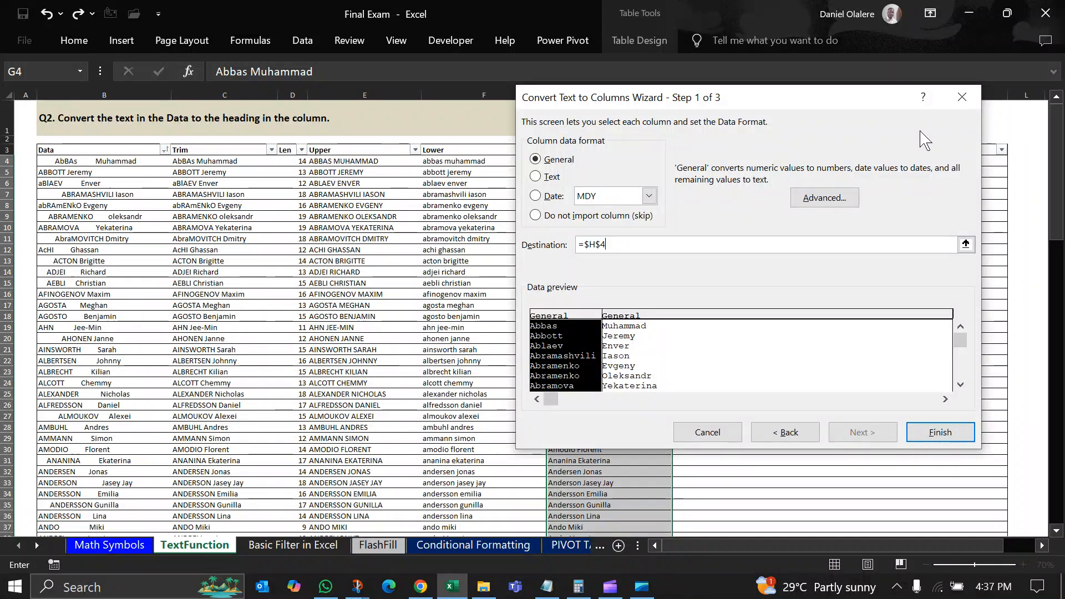
{"action": "left_click", "coordinate": [939, 428]}
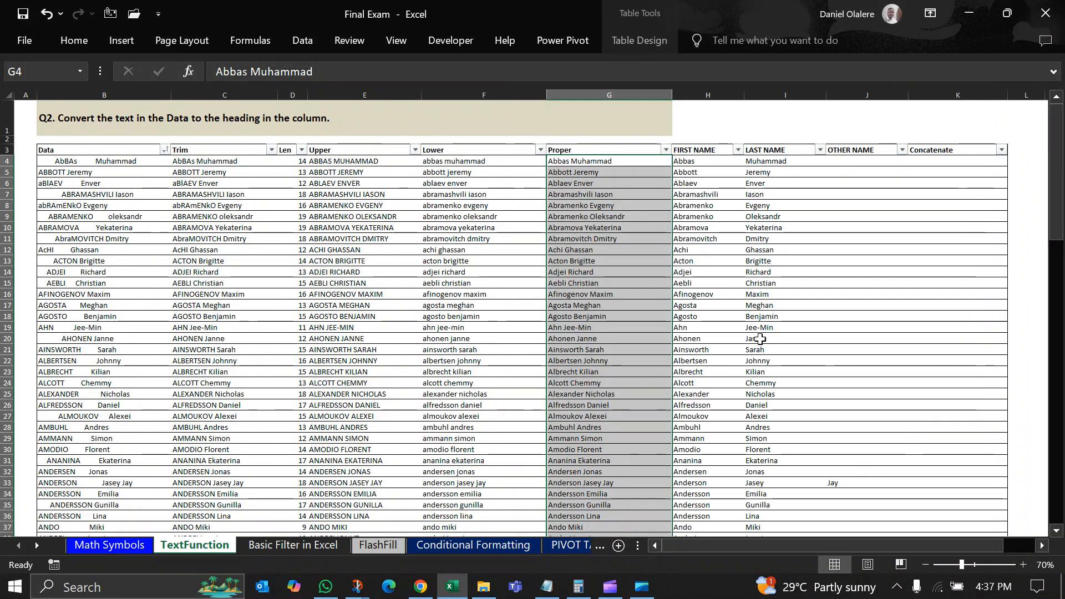
Review the split FIRST NAME, LAST NAME and OTHER NAME columns against the Proper column down to the last table row.
{"action": "left_click", "coordinate": [737, 238]}
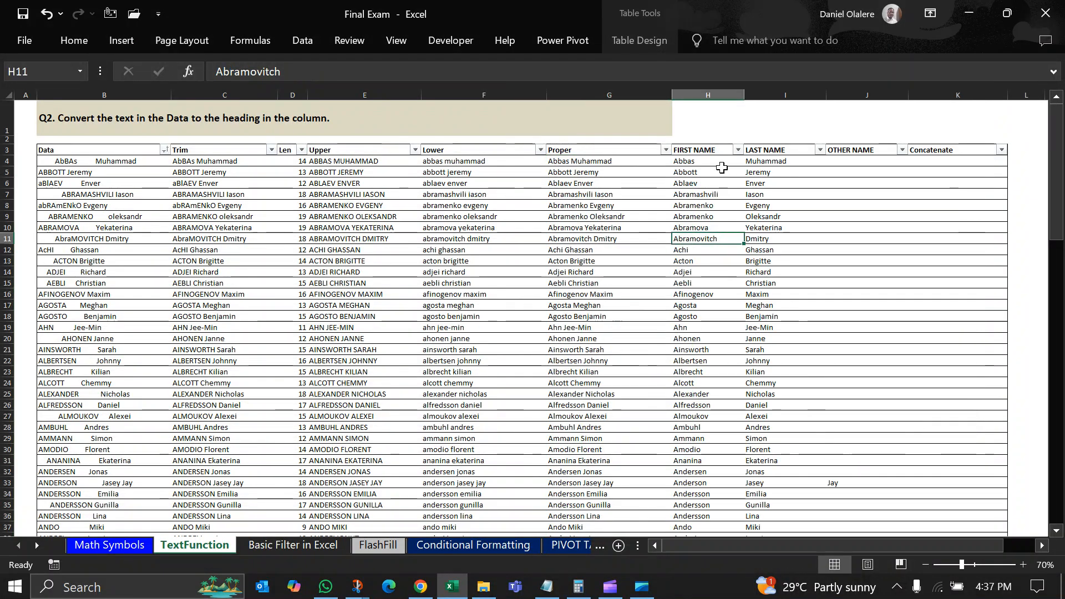
{"action": "left_click_drag", "start_coordinate": [716, 162], "coordinate": [759, 455]}
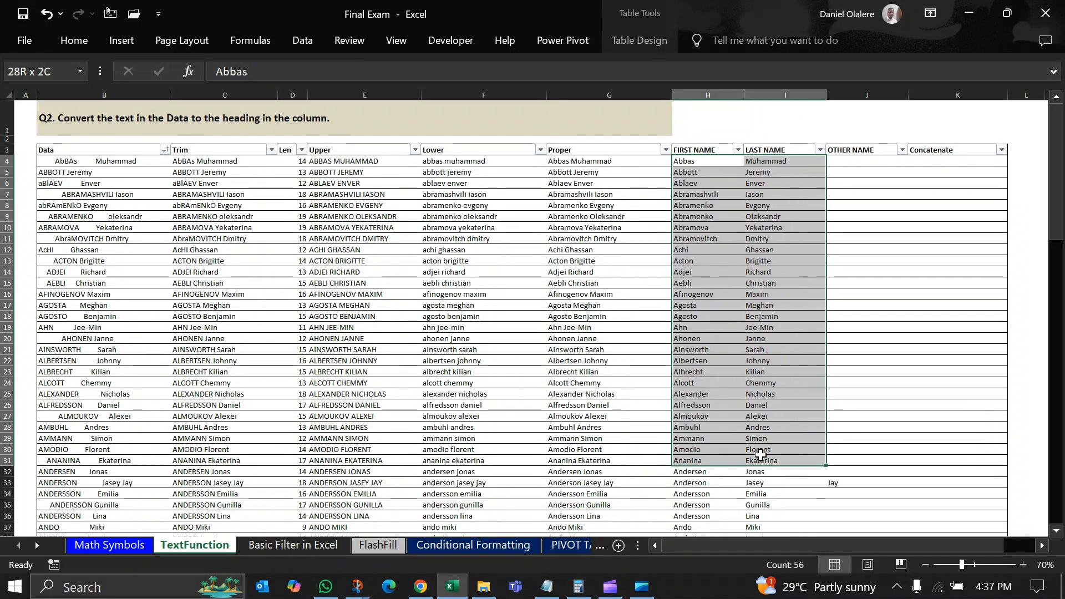
{"action": "left_click_drag", "start_coordinate": [587, 162], "coordinate": [665, 335]}
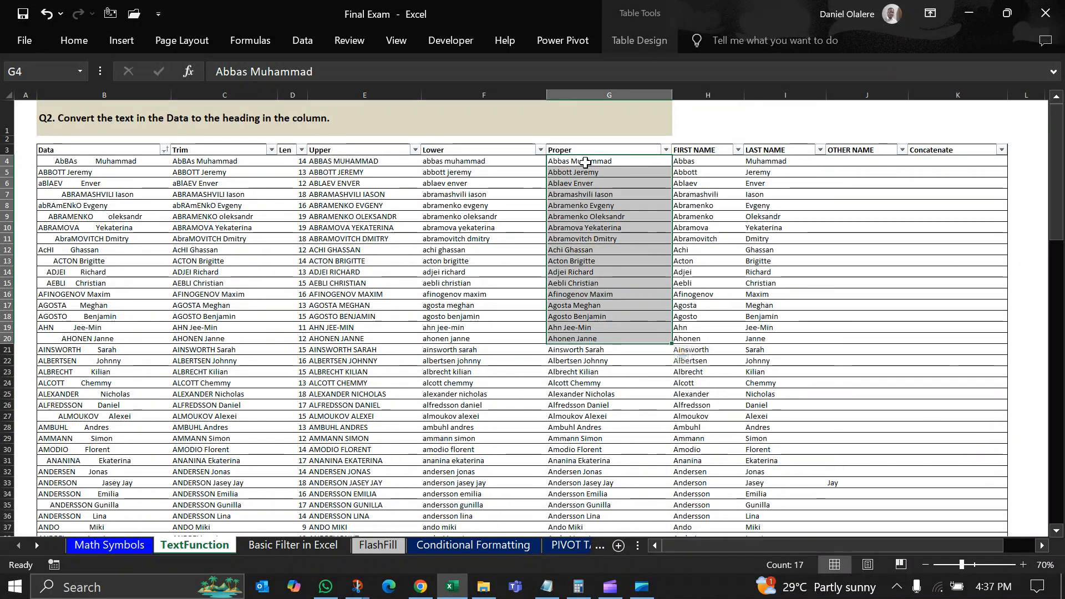
{"action": "left_click", "coordinate": [721, 161]}
{"action": "left_click", "coordinate": [772, 162]}
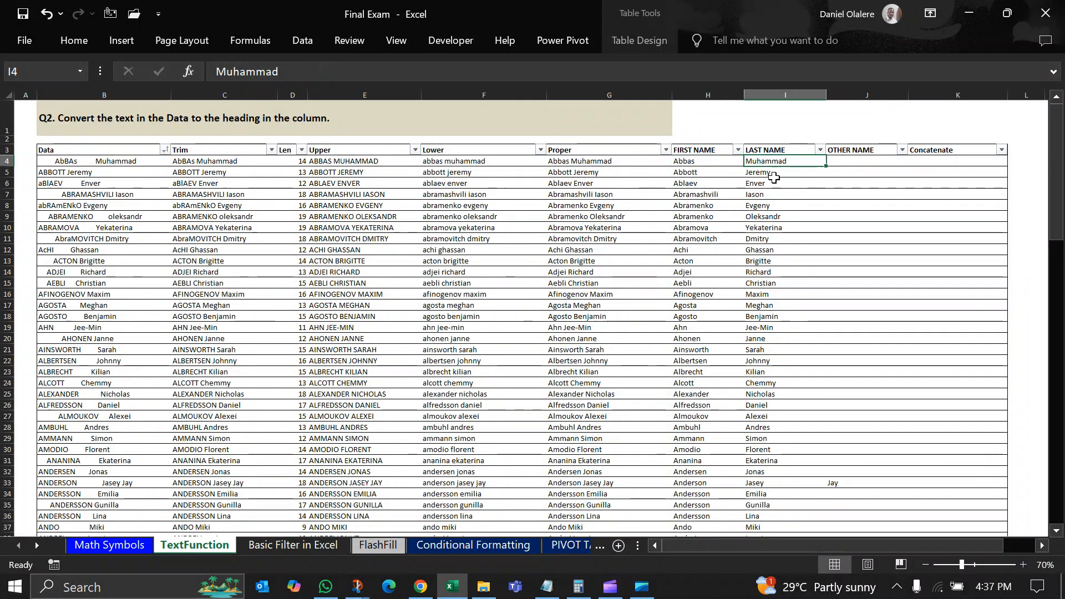
{"action": "scroll", "coordinate": [776, 333], "scroll_direction": "down", "scroll_amount": 7}
{"action": "scroll", "coordinate": [776, 333], "scroll_direction": "down", "scroll_amount": 20}
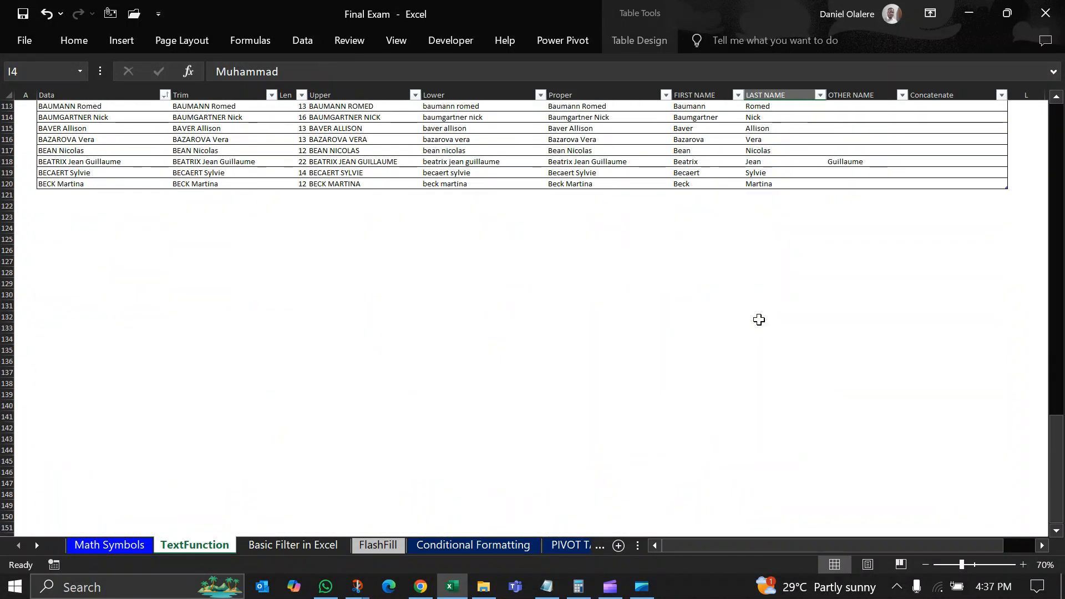
{"action": "scroll", "coordinate": [756, 321], "scroll_direction": "up", "scroll_amount": 5}
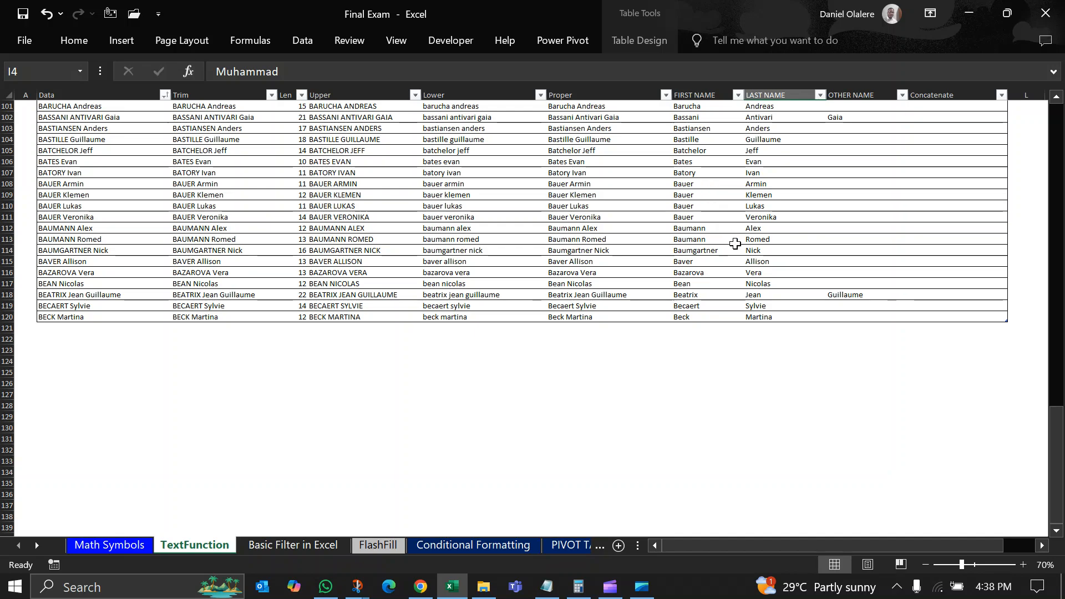
{"action": "scroll", "coordinate": [750, 257], "scroll_direction": "up", "scroll_amount": 20}
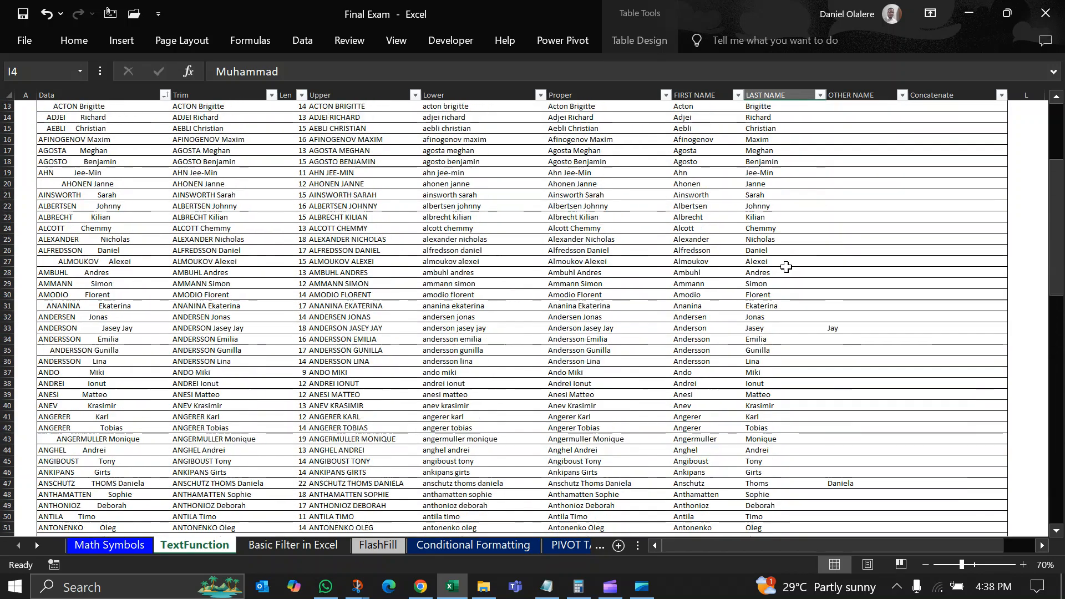
{"action": "left_click", "coordinate": [837, 282]}
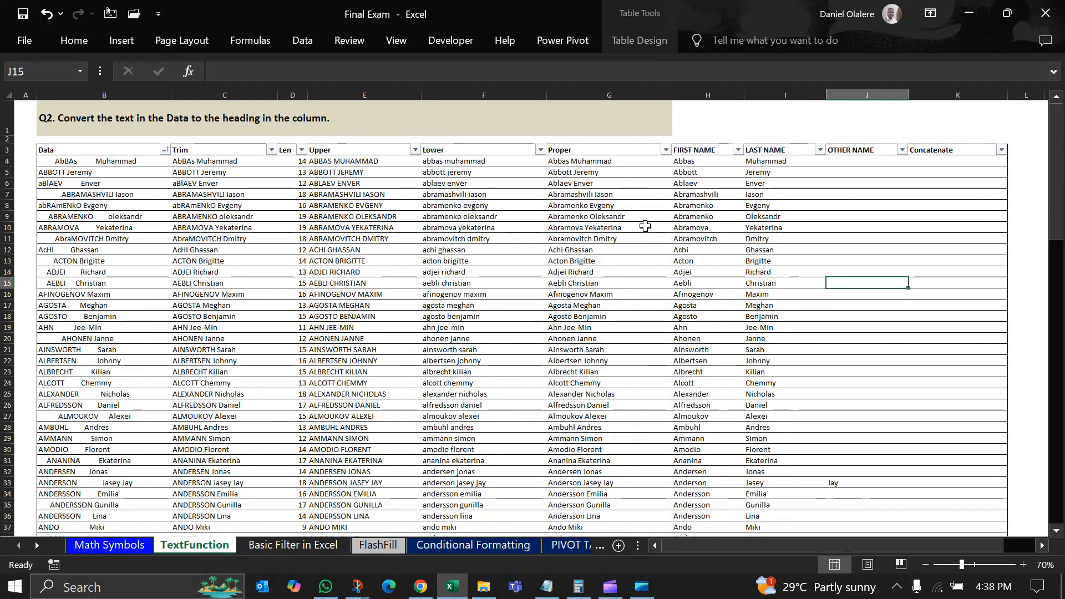
{"action": "left_click_drag", "start_coordinate": [682, 160], "coordinate": [688, 316]}
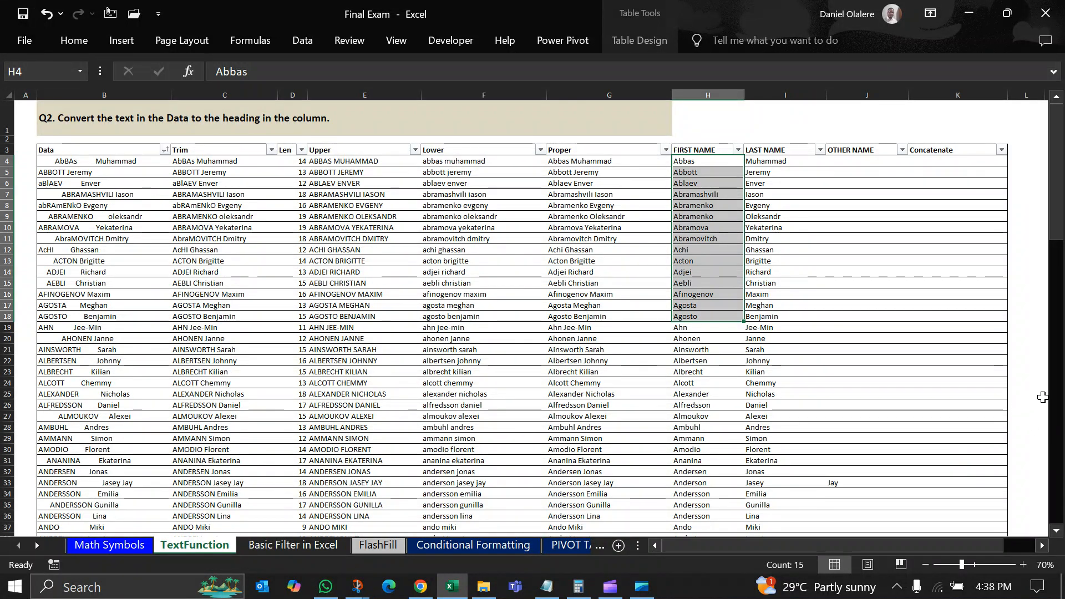
Examine the Proper column and the three separate name columns as sources for the empty Concatenate column.
{"action": "left_click", "coordinate": [935, 163]}
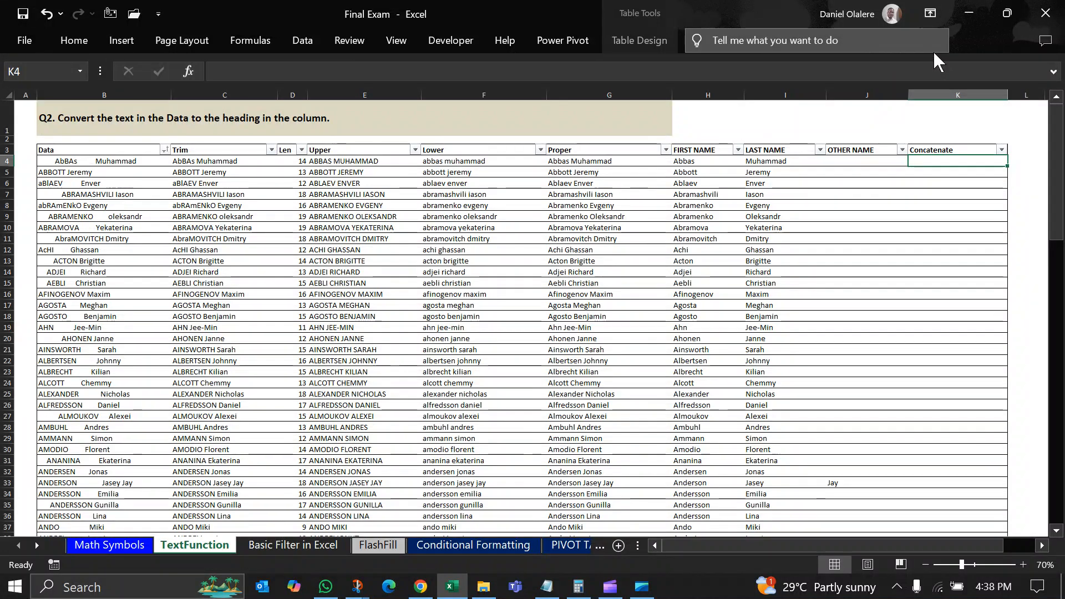
{"action": "left_click_drag", "start_coordinate": [702, 165], "coordinate": [782, 225]}
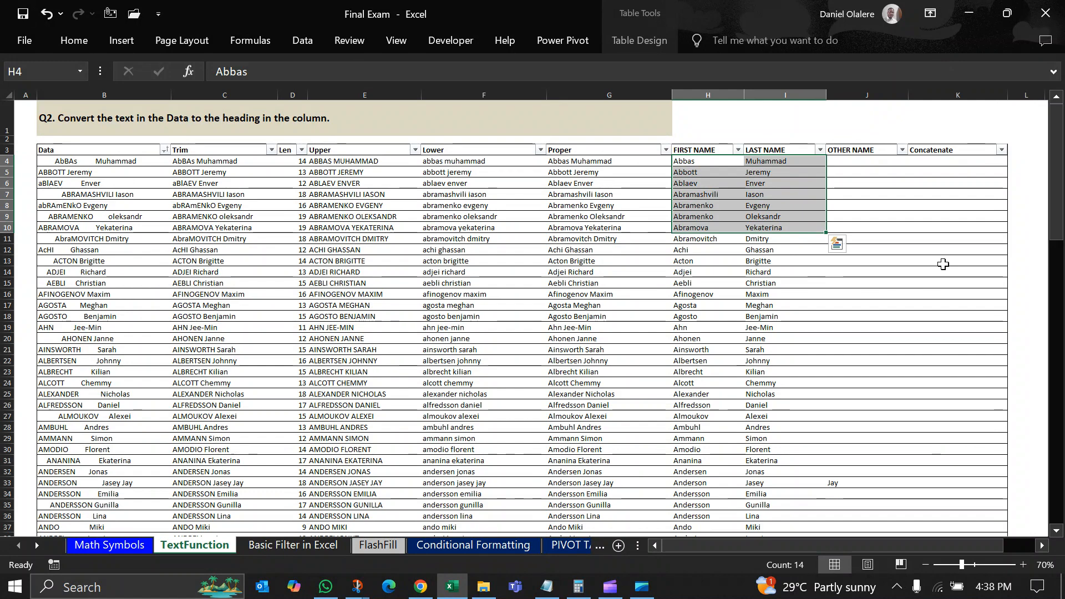
{"action": "left_click_drag", "start_coordinate": [580, 172], "coordinate": [588, 295]}
{"action": "left_click_drag", "start_coordinate": [610, 162], "coordinate": [640, 249]}
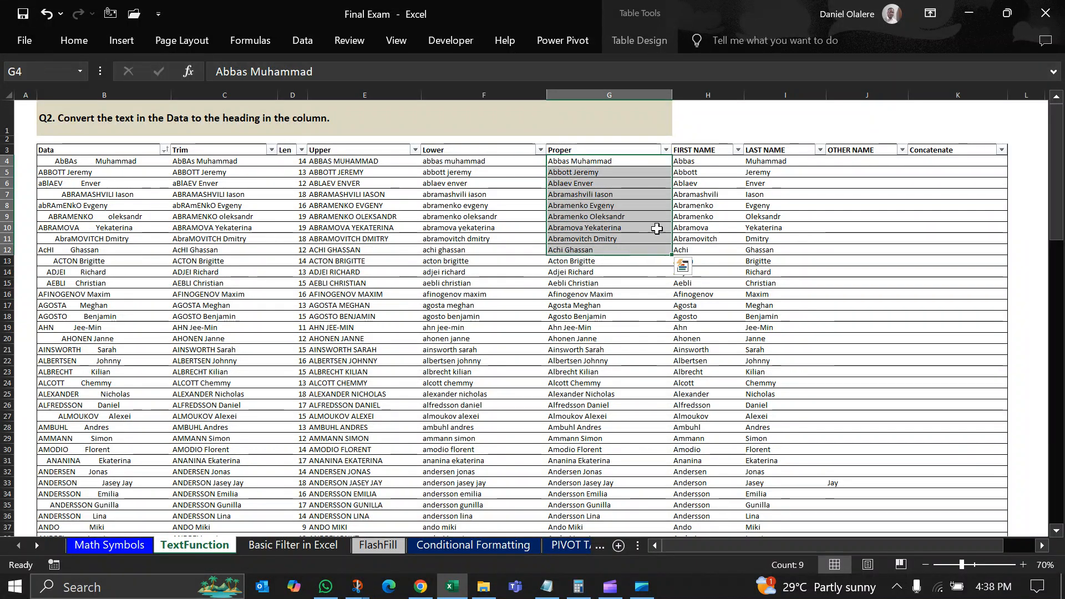
{"action": "left_click_drag", "start_coordinate": [705, 153], "coordinate": [716, 259]}
{"action": "left_click_drag", "start_coordinate": [764, 151], "coordinate": [771, 328]}
{"action": "left_click_drag", "start_coordinate": [839, 150], "coordinate": [869, 327]}
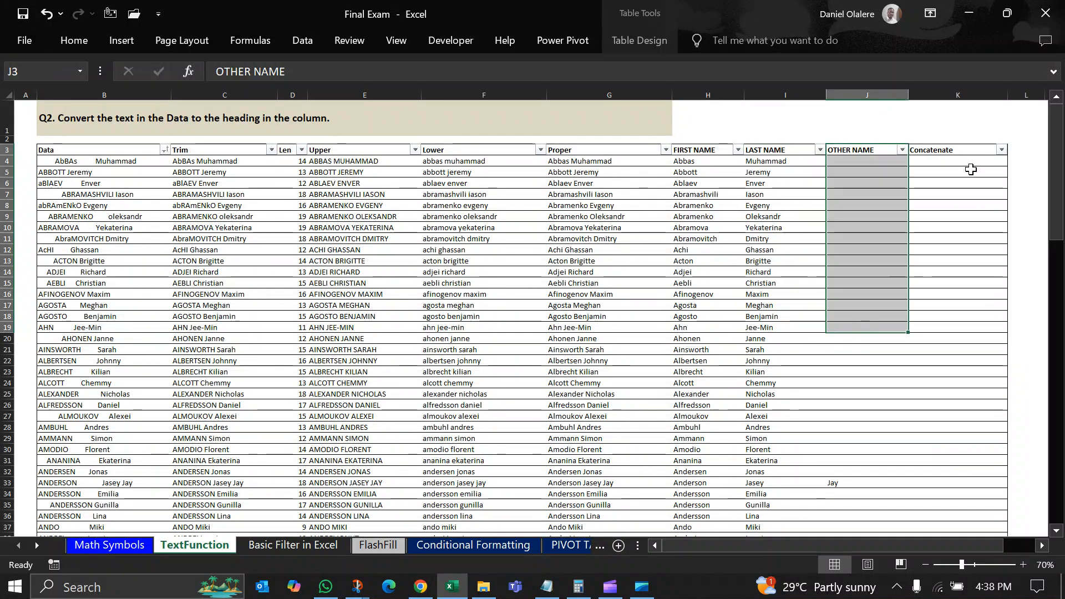
Fill the Concatenate column from K4 with a CONCATENATE formula joining FIRST NAME, LAST NAME and OTHER NAME without separators.
{"action": "left_click", "coordinate": [970, 160]}
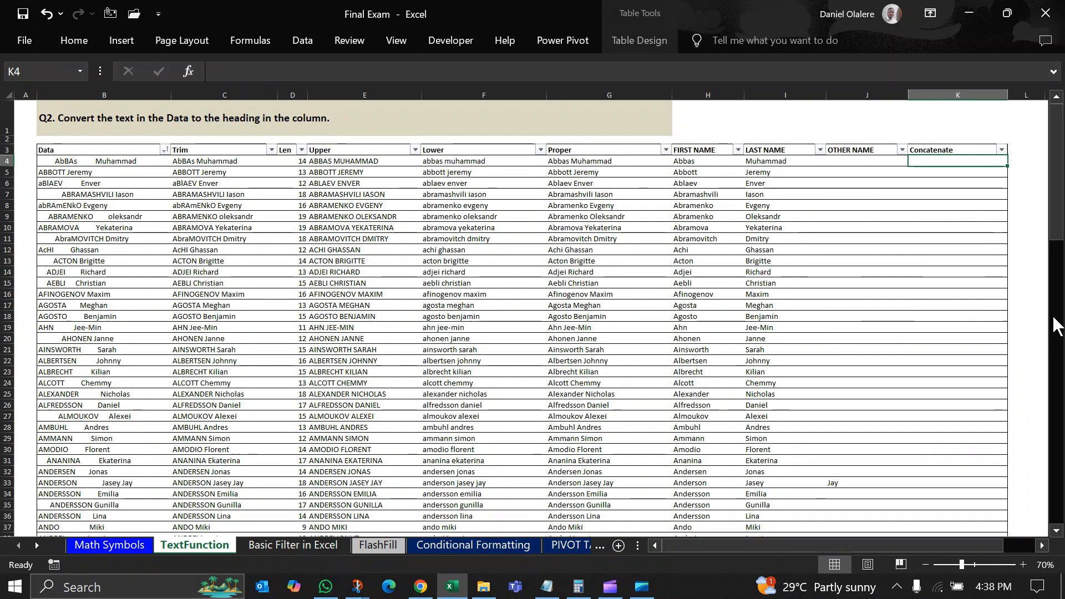
{"action": "type", "text": "=conca"}
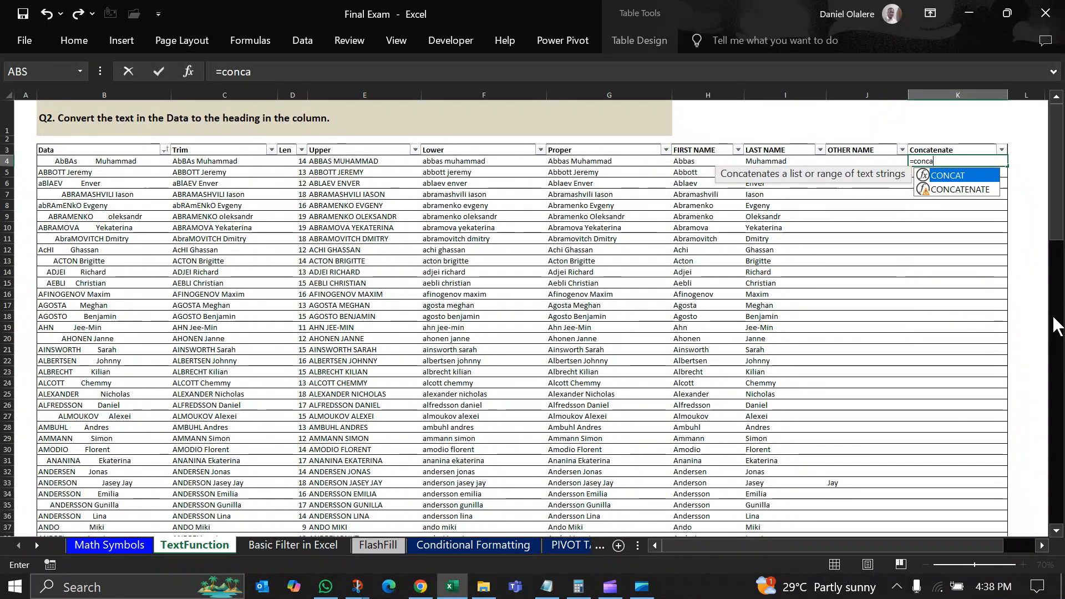
{"action": "left_click", "coordinate": [964, 189]}
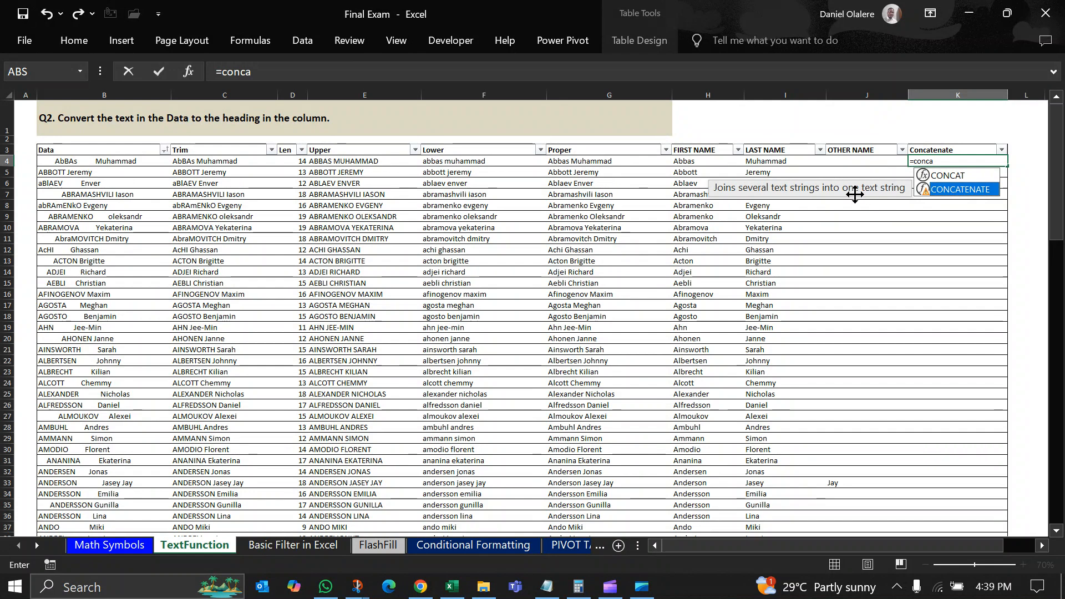
{"action": "key", "text": "Tab"}
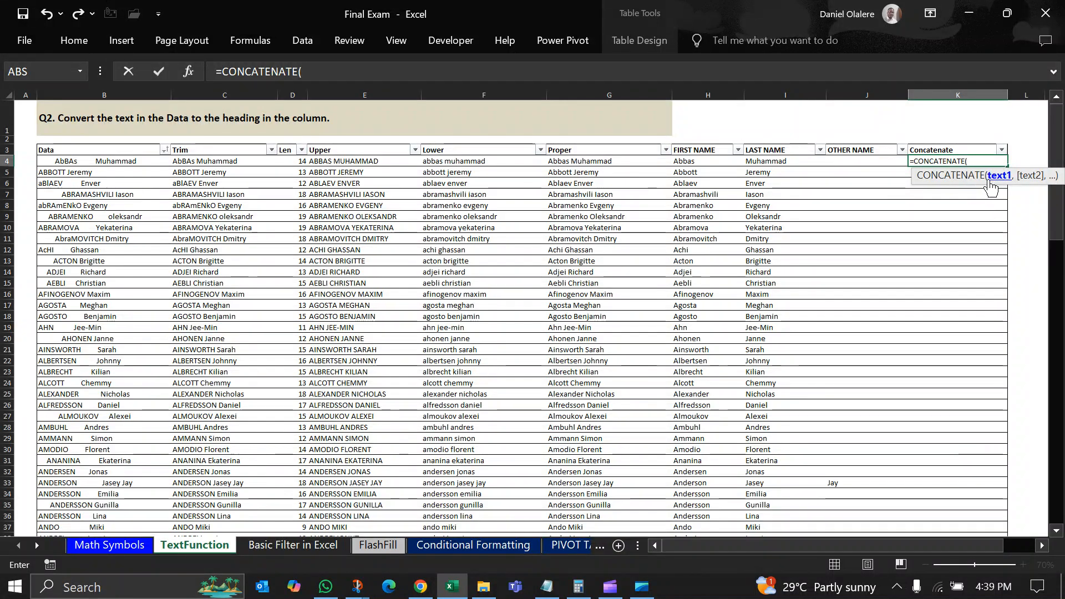
{"action": "left_click", "coordinate": [703, 162]}
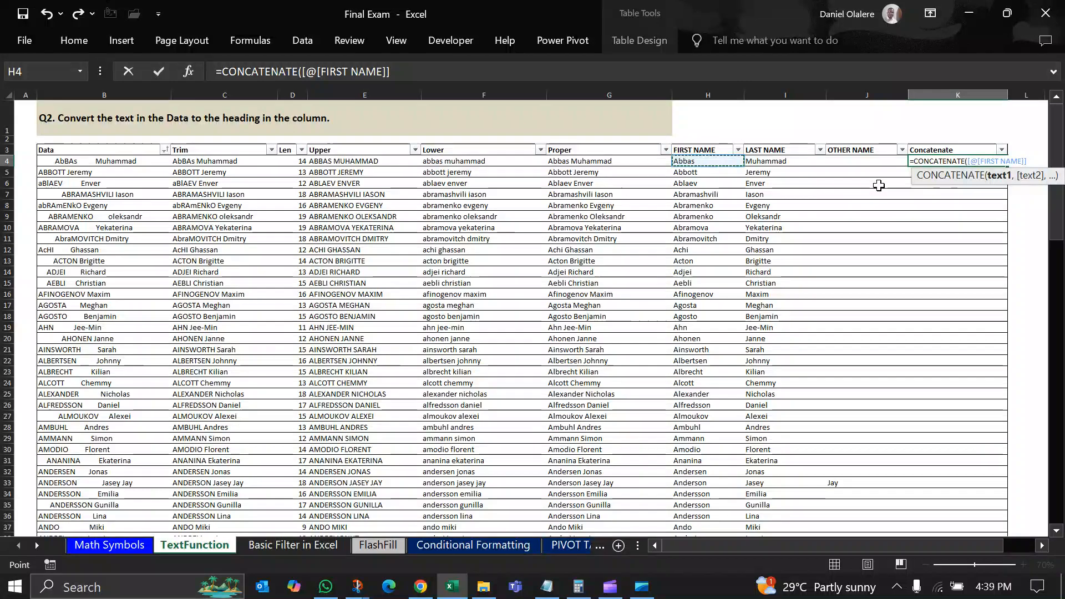
{"action": "type", "text": ","}
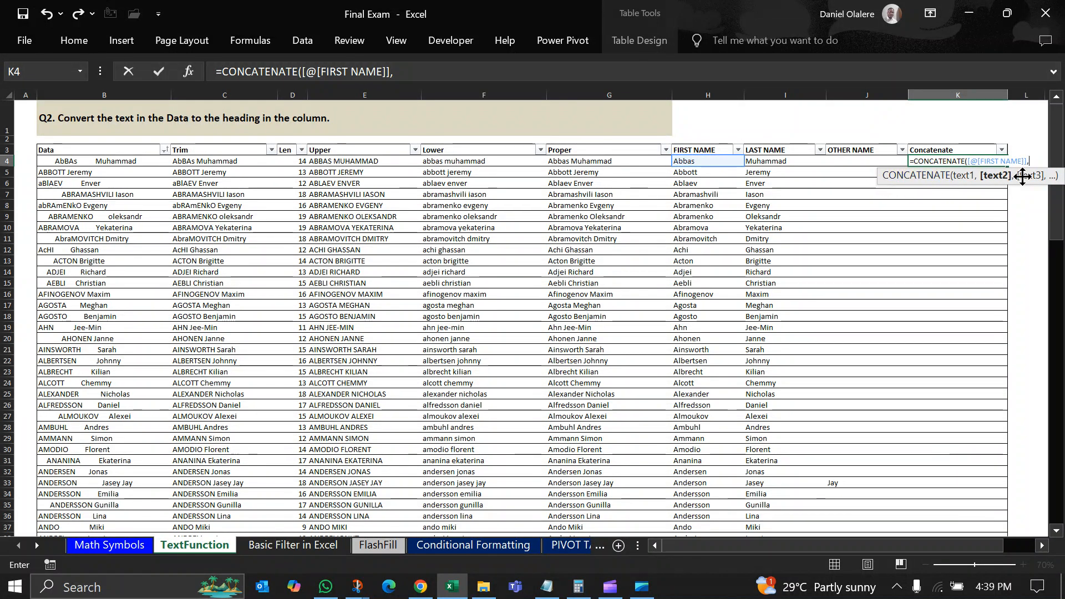
{"action": "left_click", "coordinate": [786, 162]}
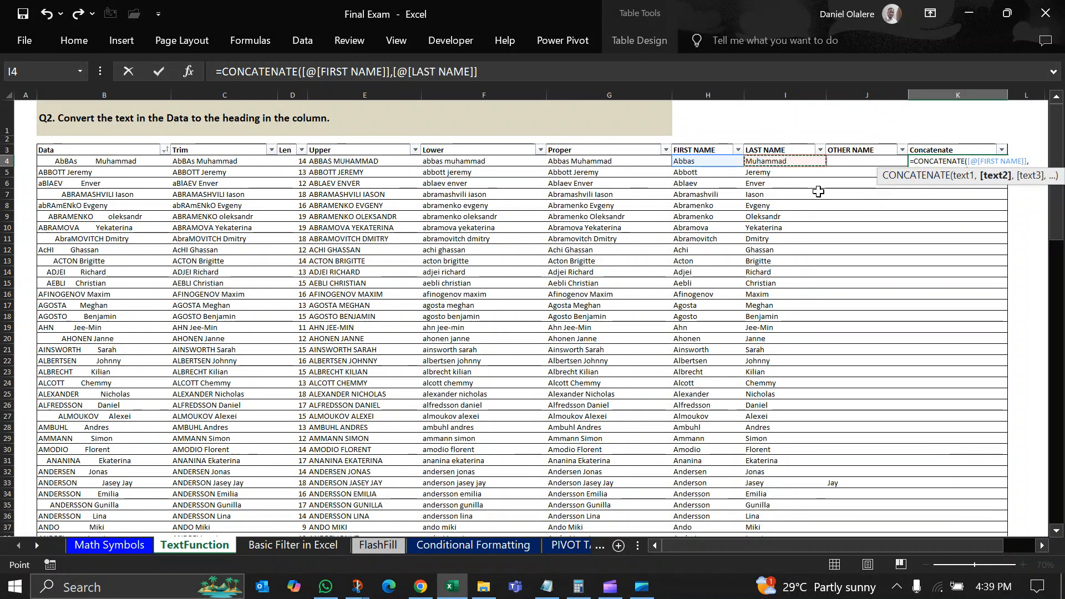
{"action": "type", "text": ","}
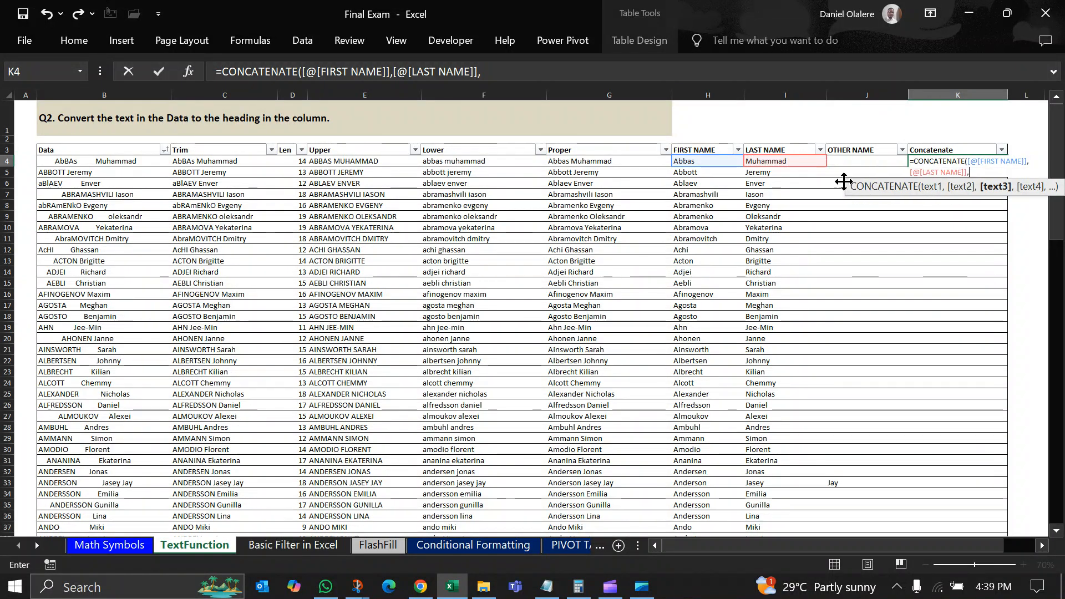
{"action": "left_click", "coordinate": [844, 162]}
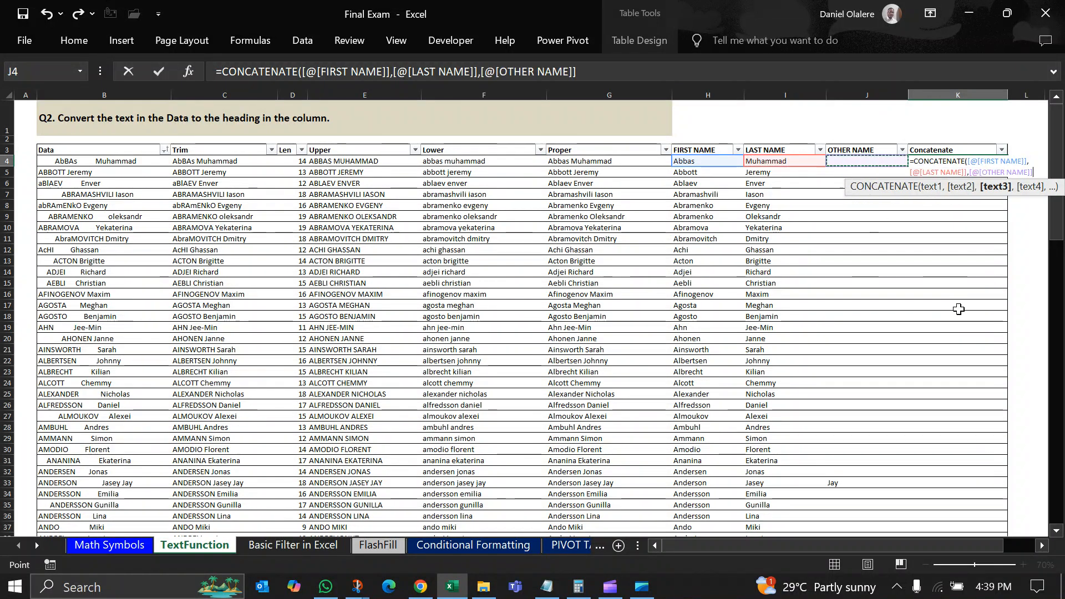
{"action": "type", "text": ")"}
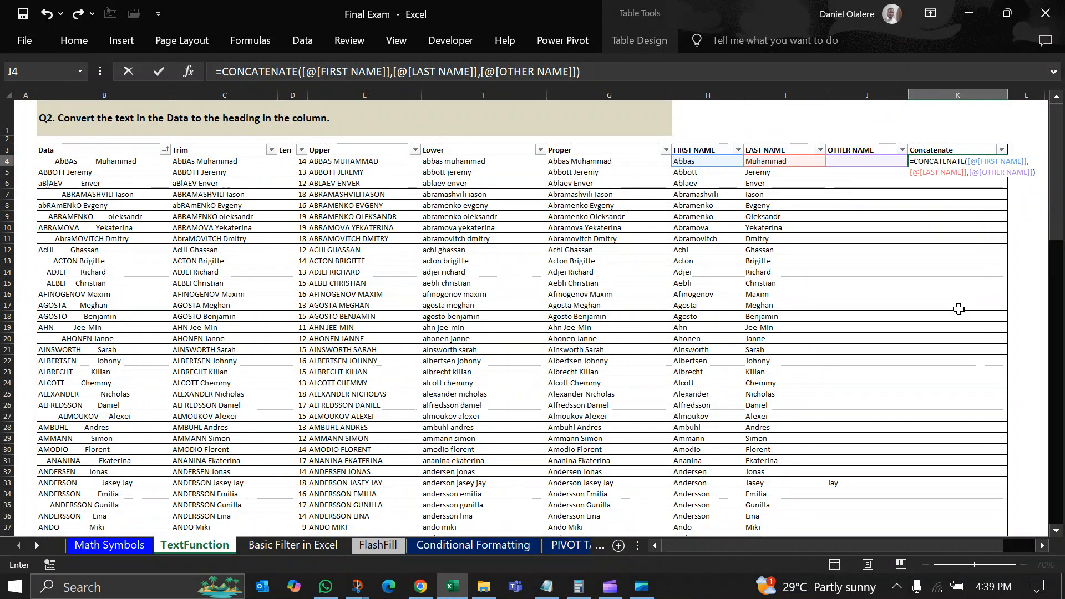
{"action": "key", "text": "Return"}
{"action": "left_click", "coordinate": [958, 259]}
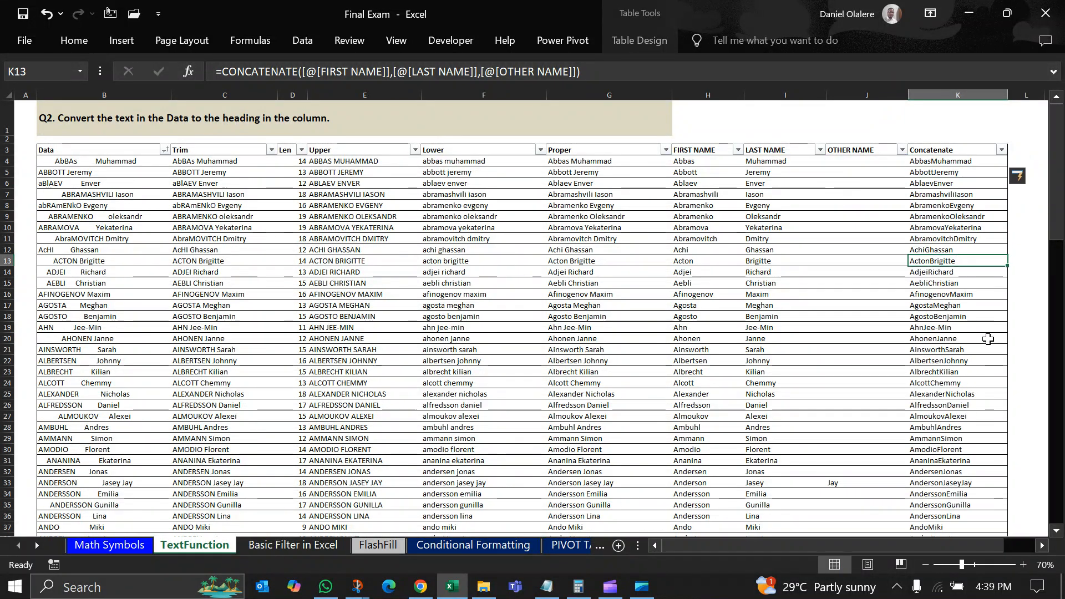
{"action": "left_click_drag", "start_coordinate": [934, 159], "coordinate": [975, 449]}
Edit the K4 CONCATENATE formula to insert a " " separator between FIRST NAME and LAST NAME and between LAST NAME and OTHER NAME.
{"action": "left_click", "coordinate": [937, 162]}
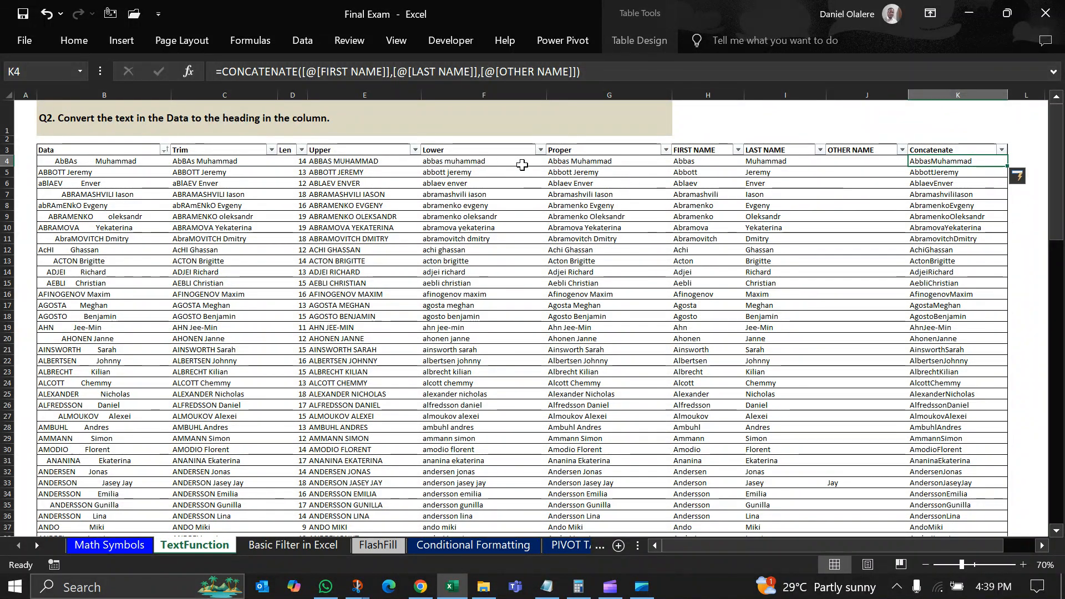
{"action": "left_click", "coordinate": [395, 71]}
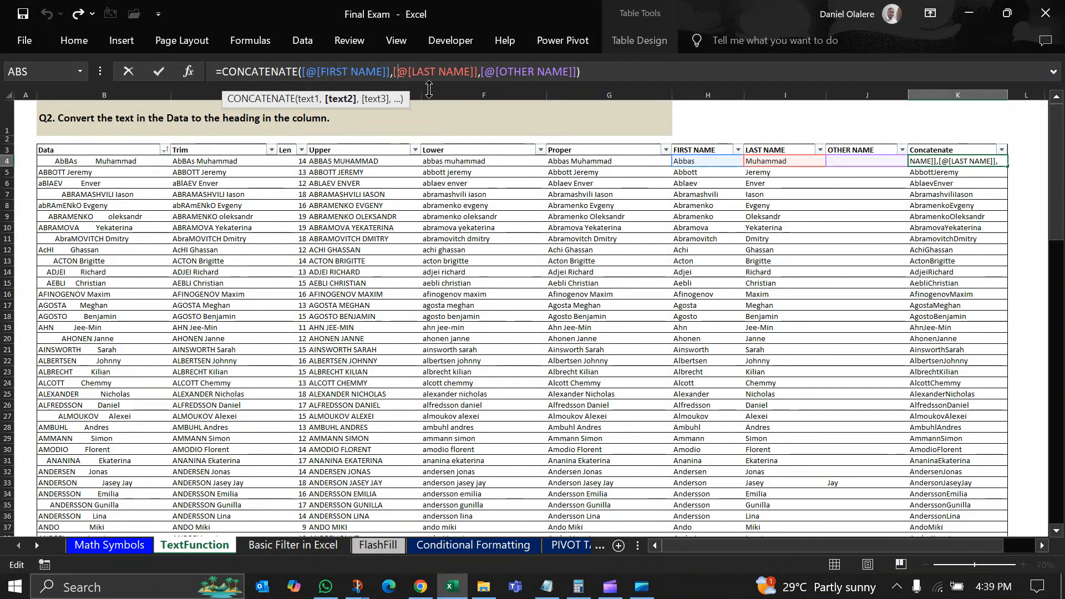
{"action": "type", "text": "\""}
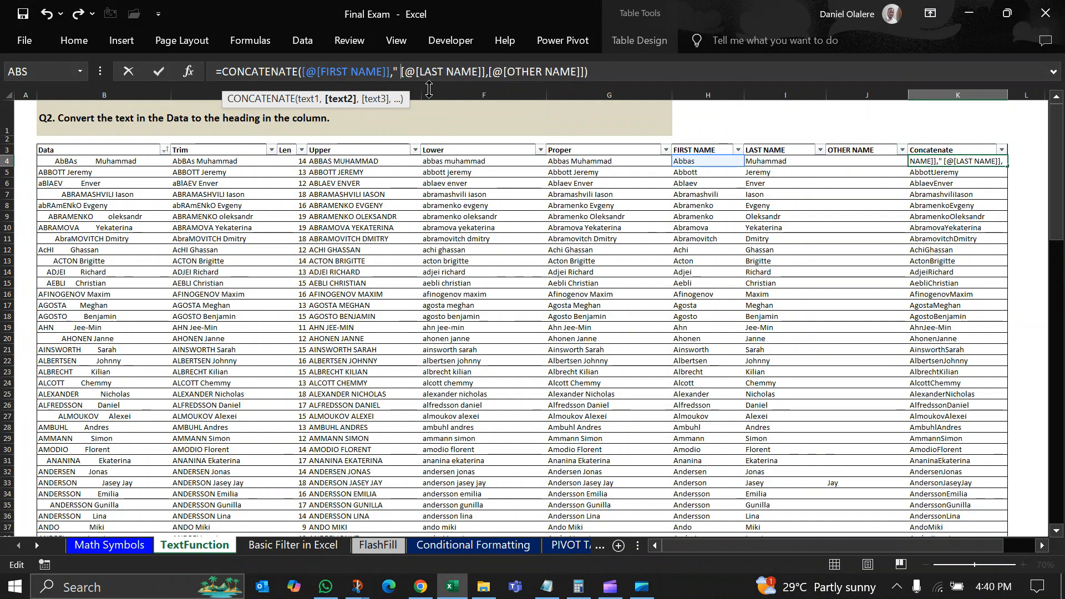
{"action": "type", "text": "\","}
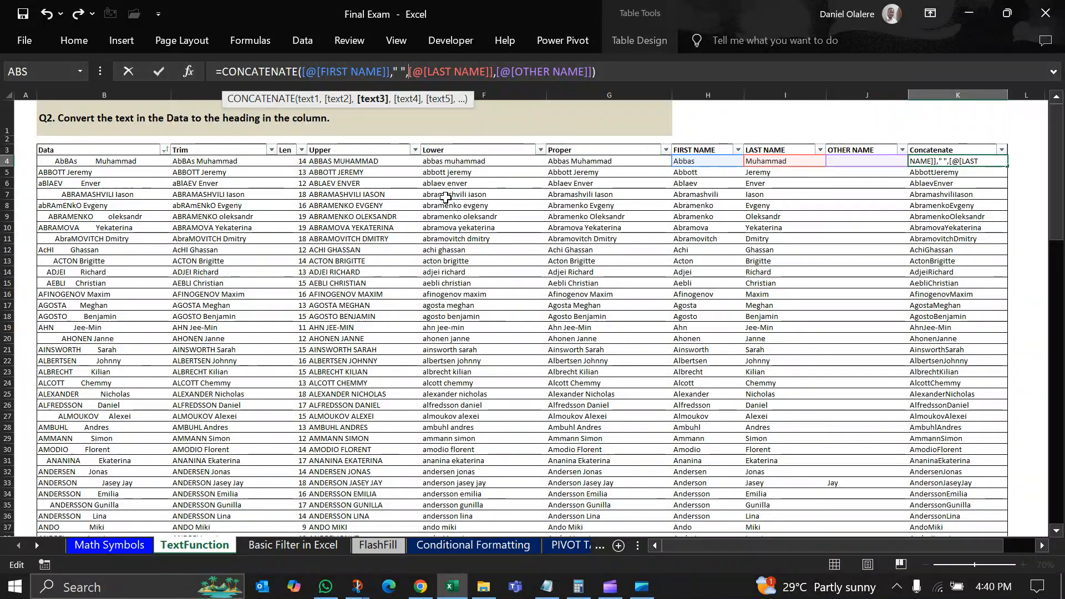
{"action": "left_click", "coordinate": [399, 72]}
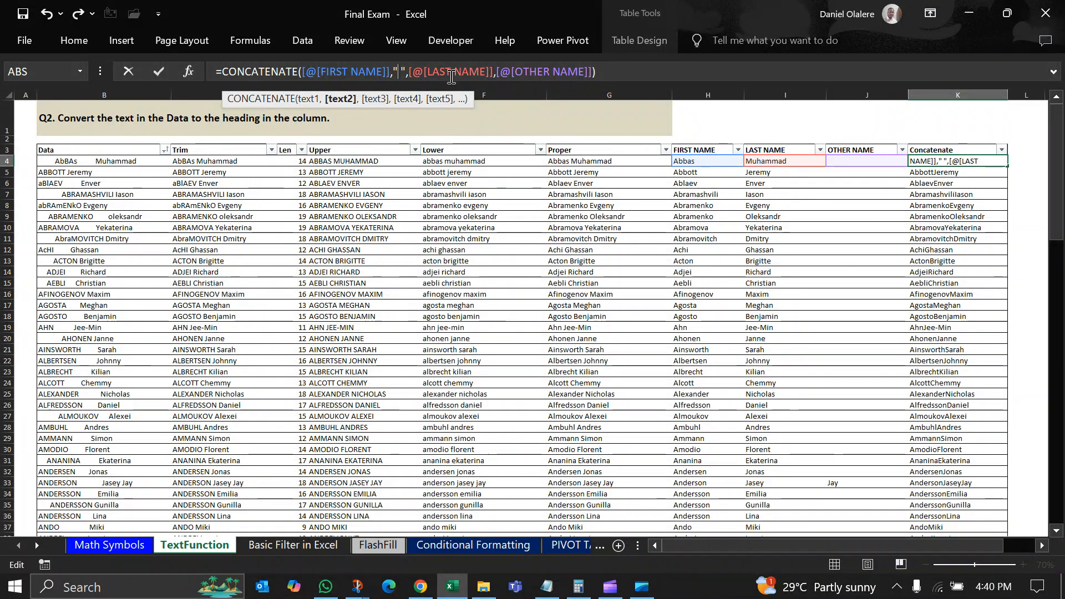
{"action": "left_click", "coordinate": [498, 73]}
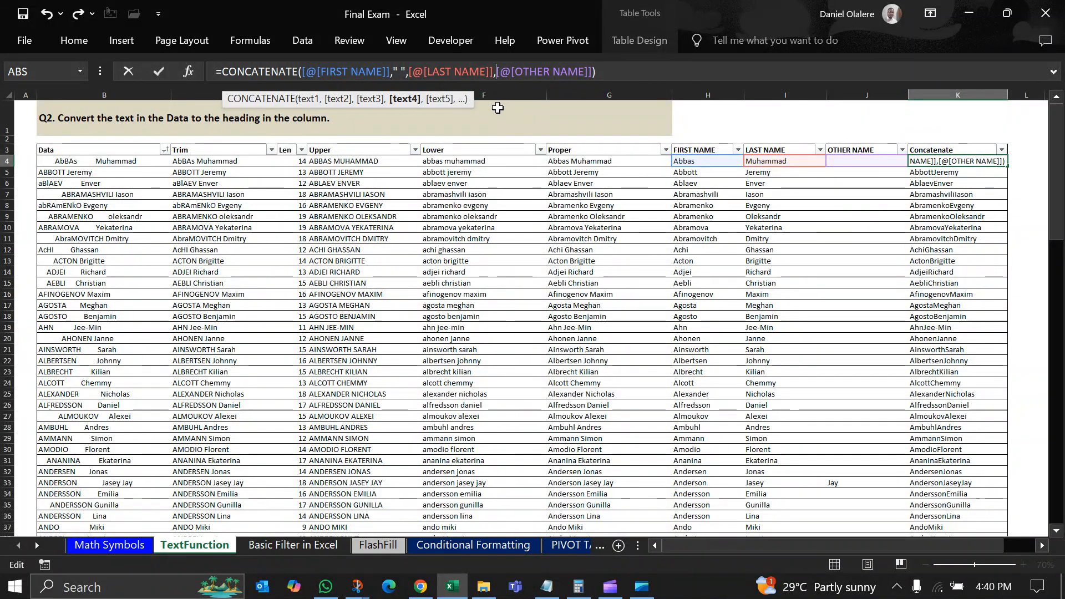
{"action": "type", "text": "\" "}
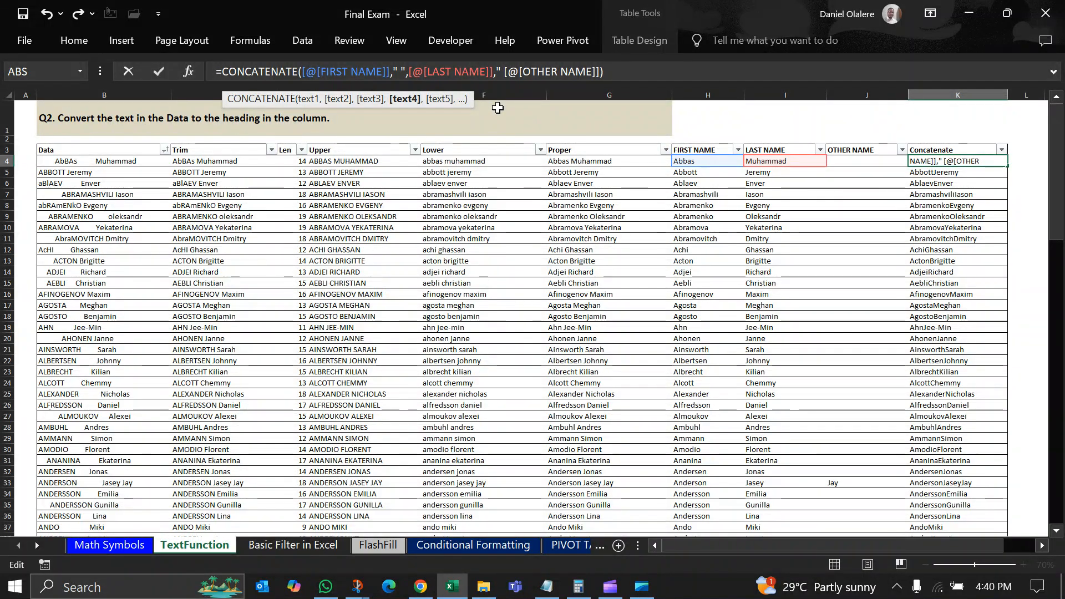
{"action": "type", "text": "\","}
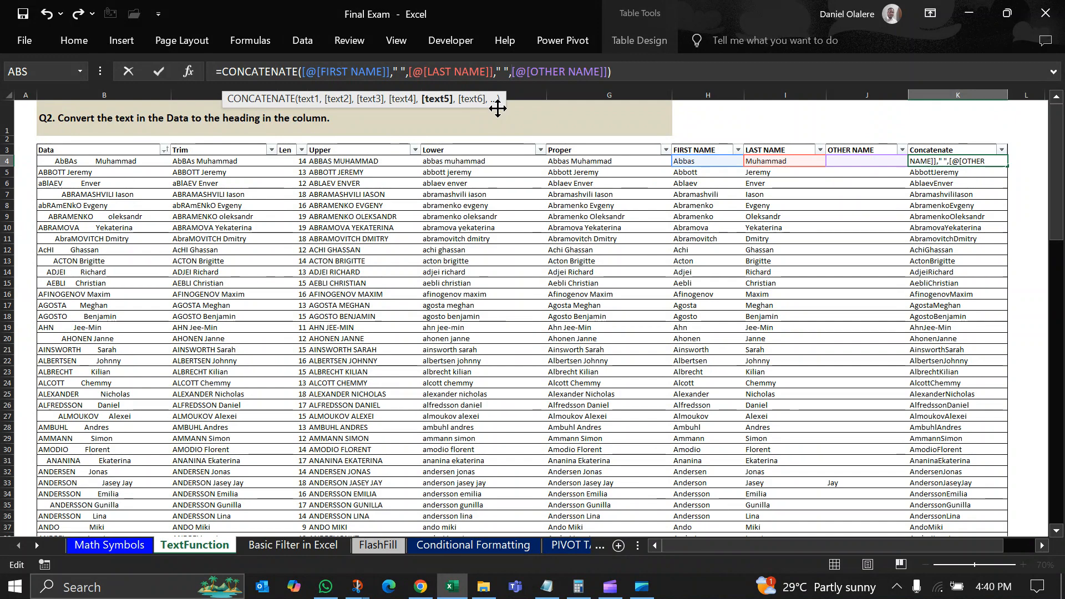
{"action": "key", "text": "Return"}
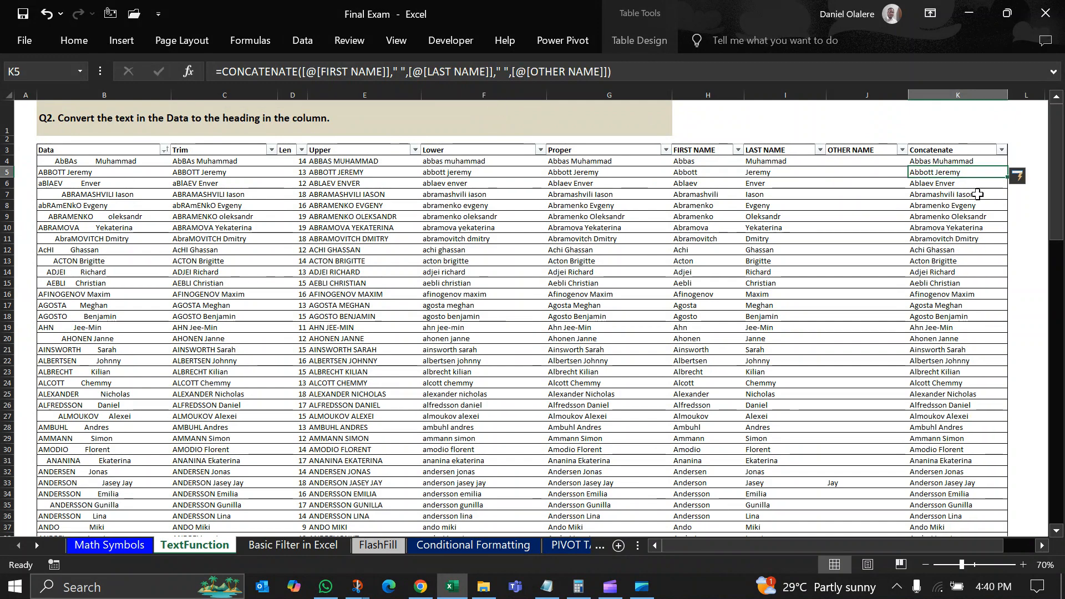
Review the spaced names in the Concatenate column against the separate name columns.
{"action": "scroll", "coordinate": [1013, 286], "scroll_direction": "up", "scroll_amount": 2, "text": "ctrl"}
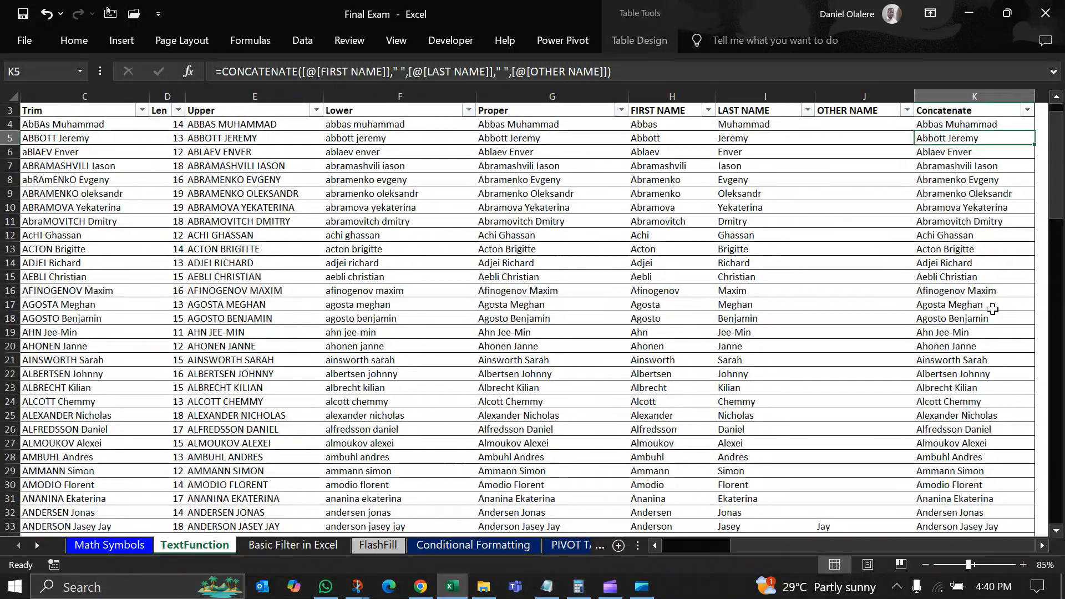
{"action": "key", "text": "Up"}
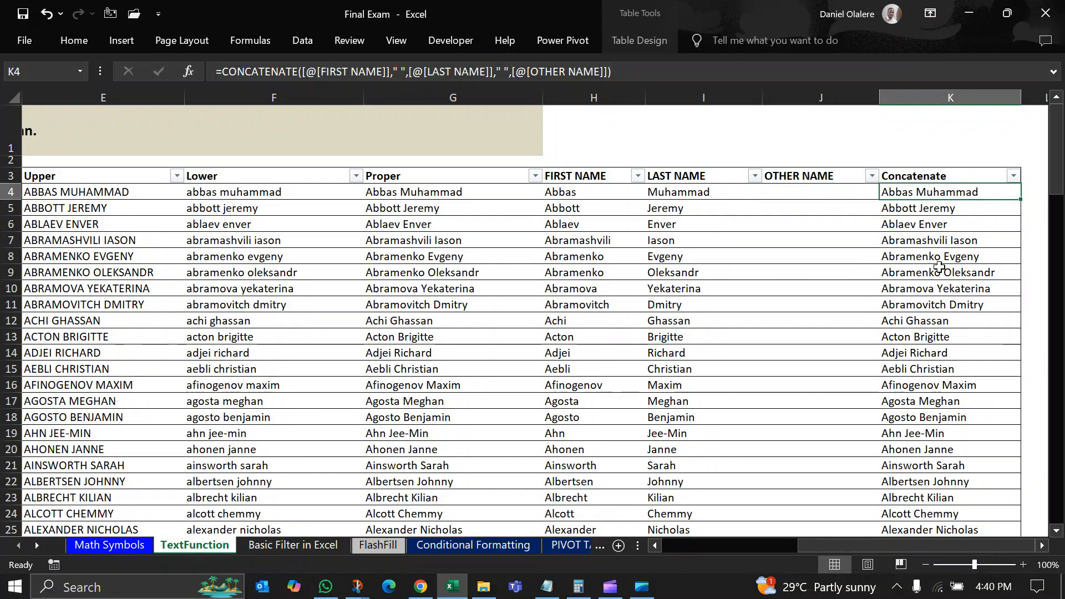
{"action": "left_click", "coordinate": [942, 271]}
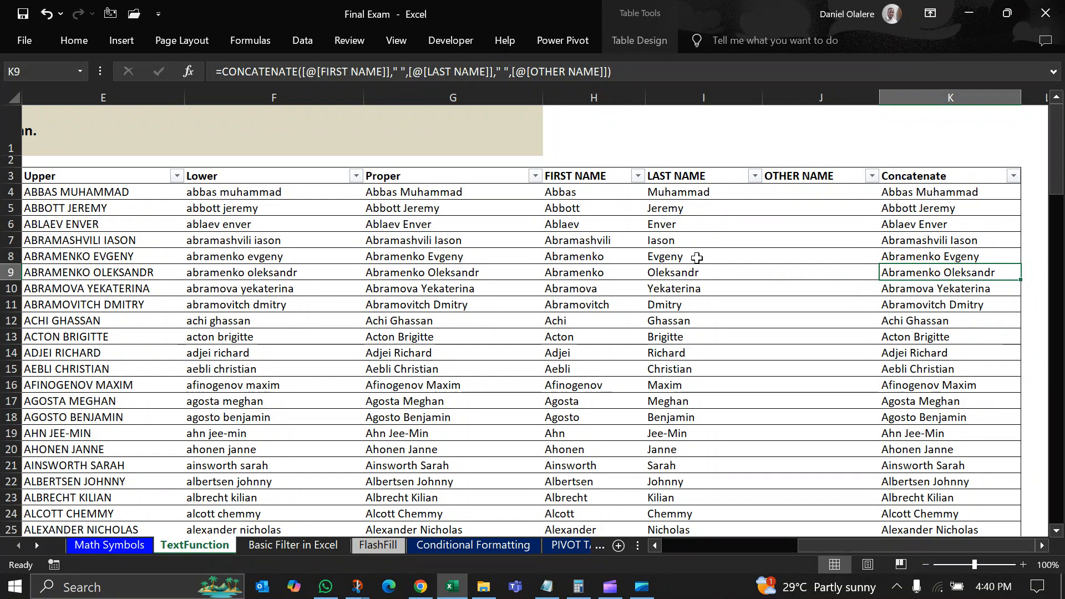
{"action": "left_click", "coordinate": [626, 262]}
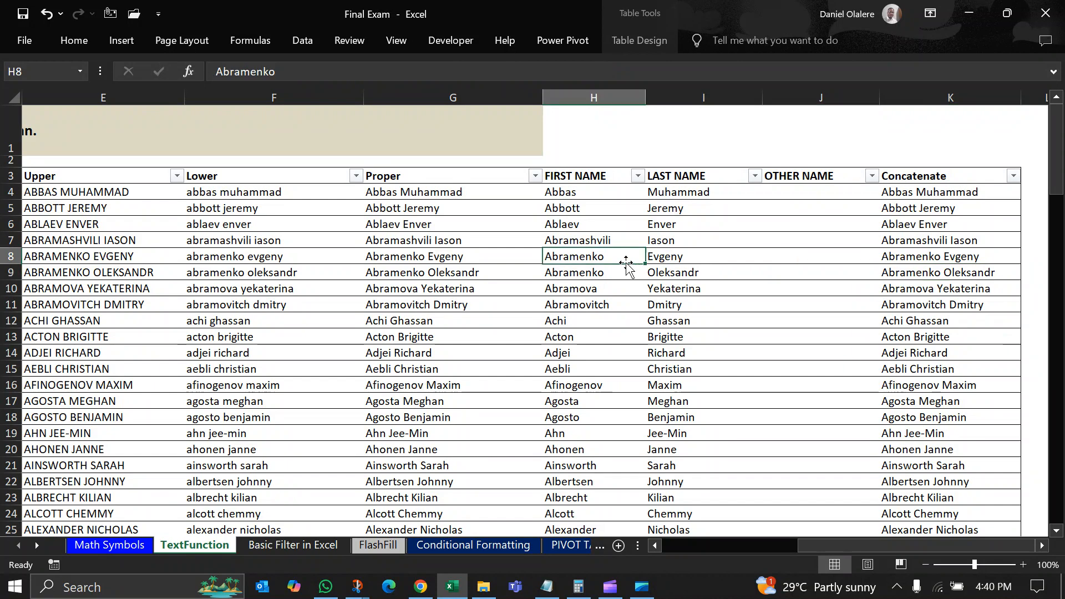